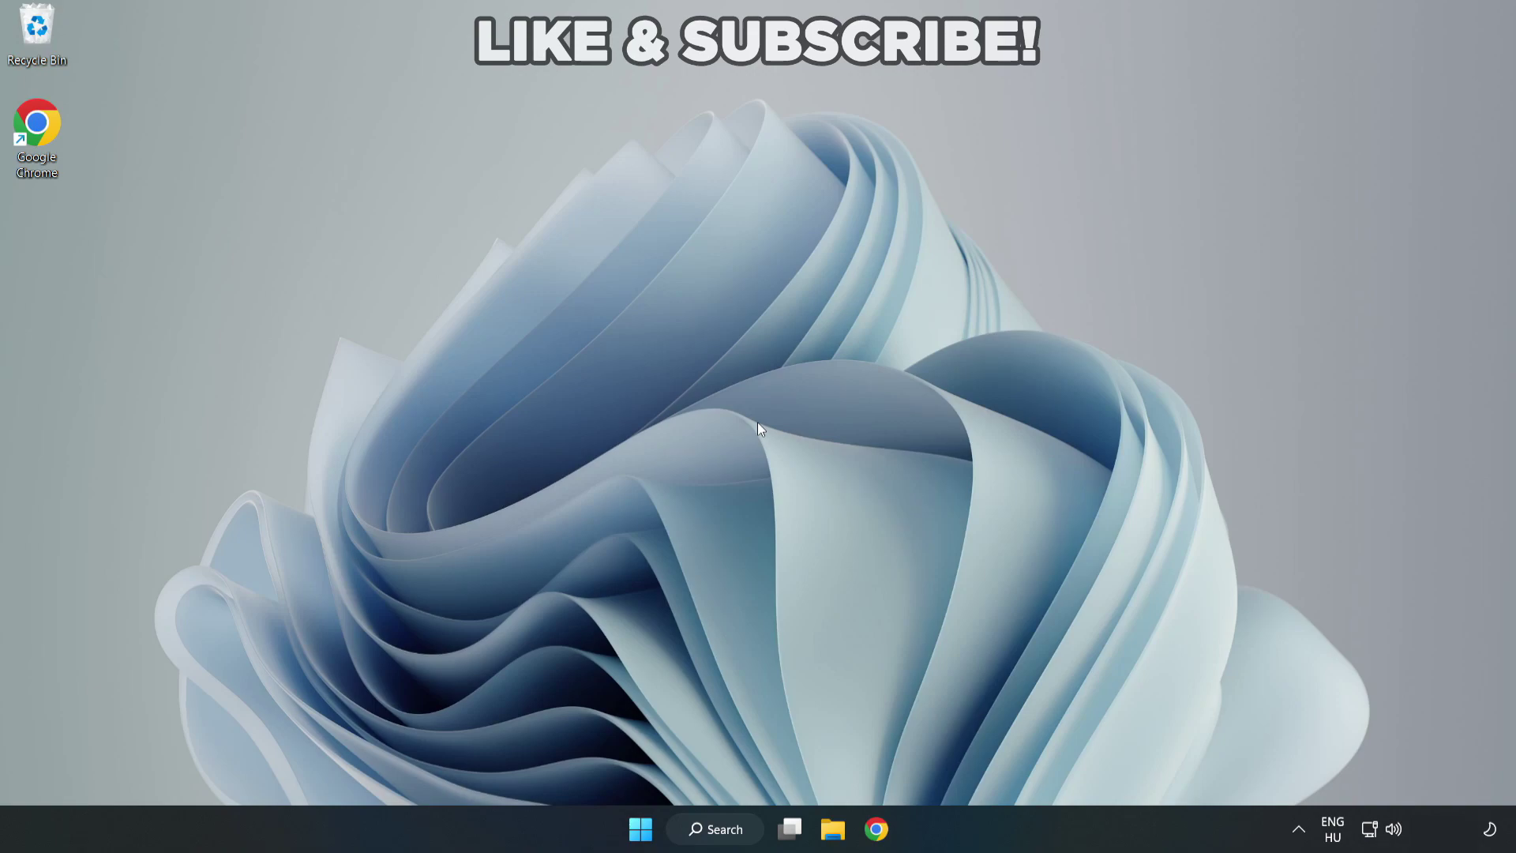
Search Windows for 'device manager' and open Device Manager from the results
left_click(723, 833)
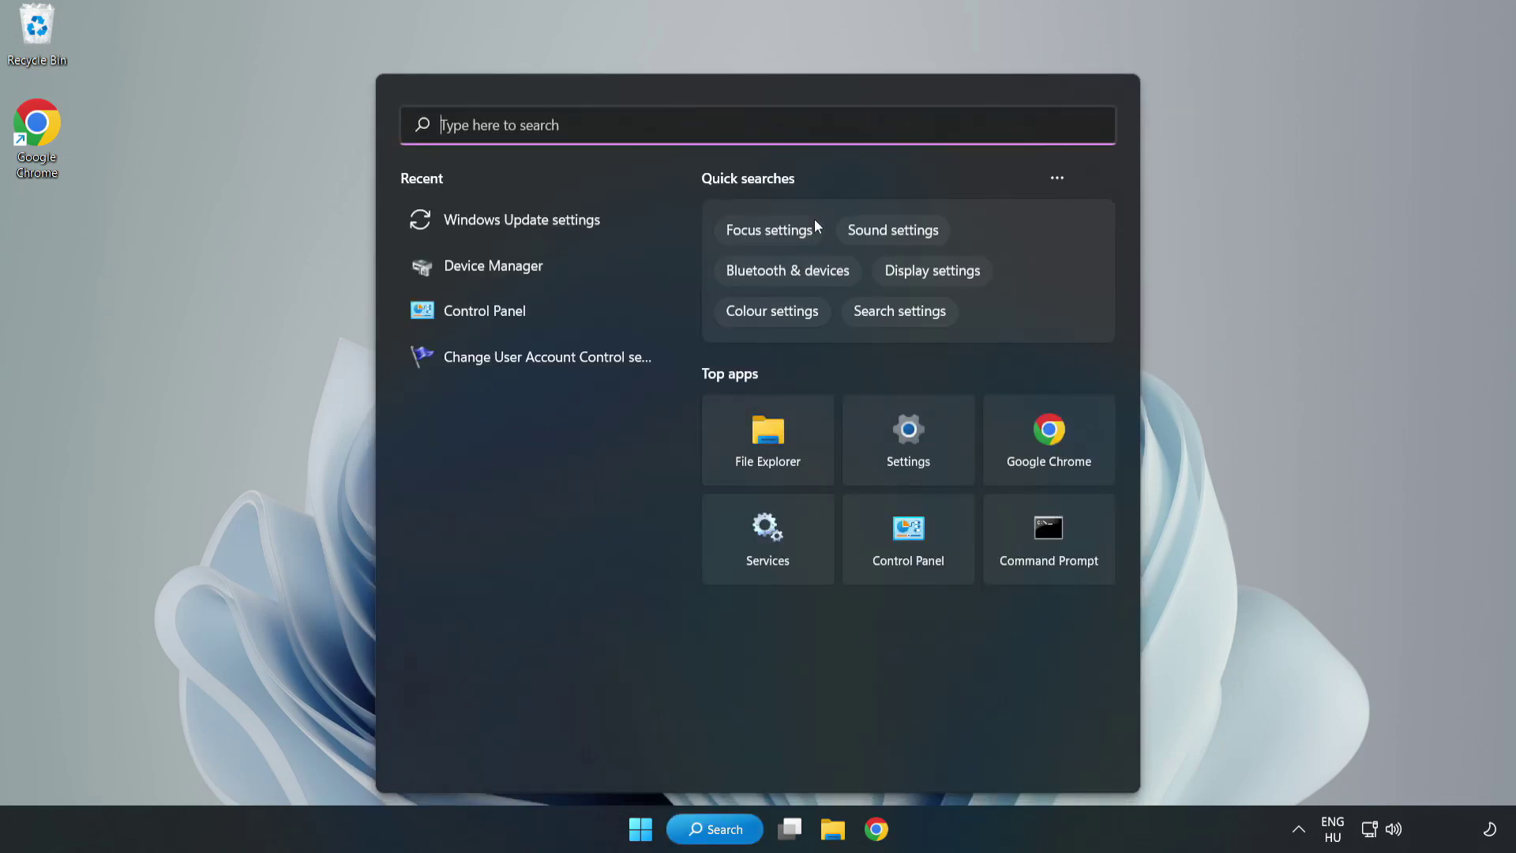
type("device m")
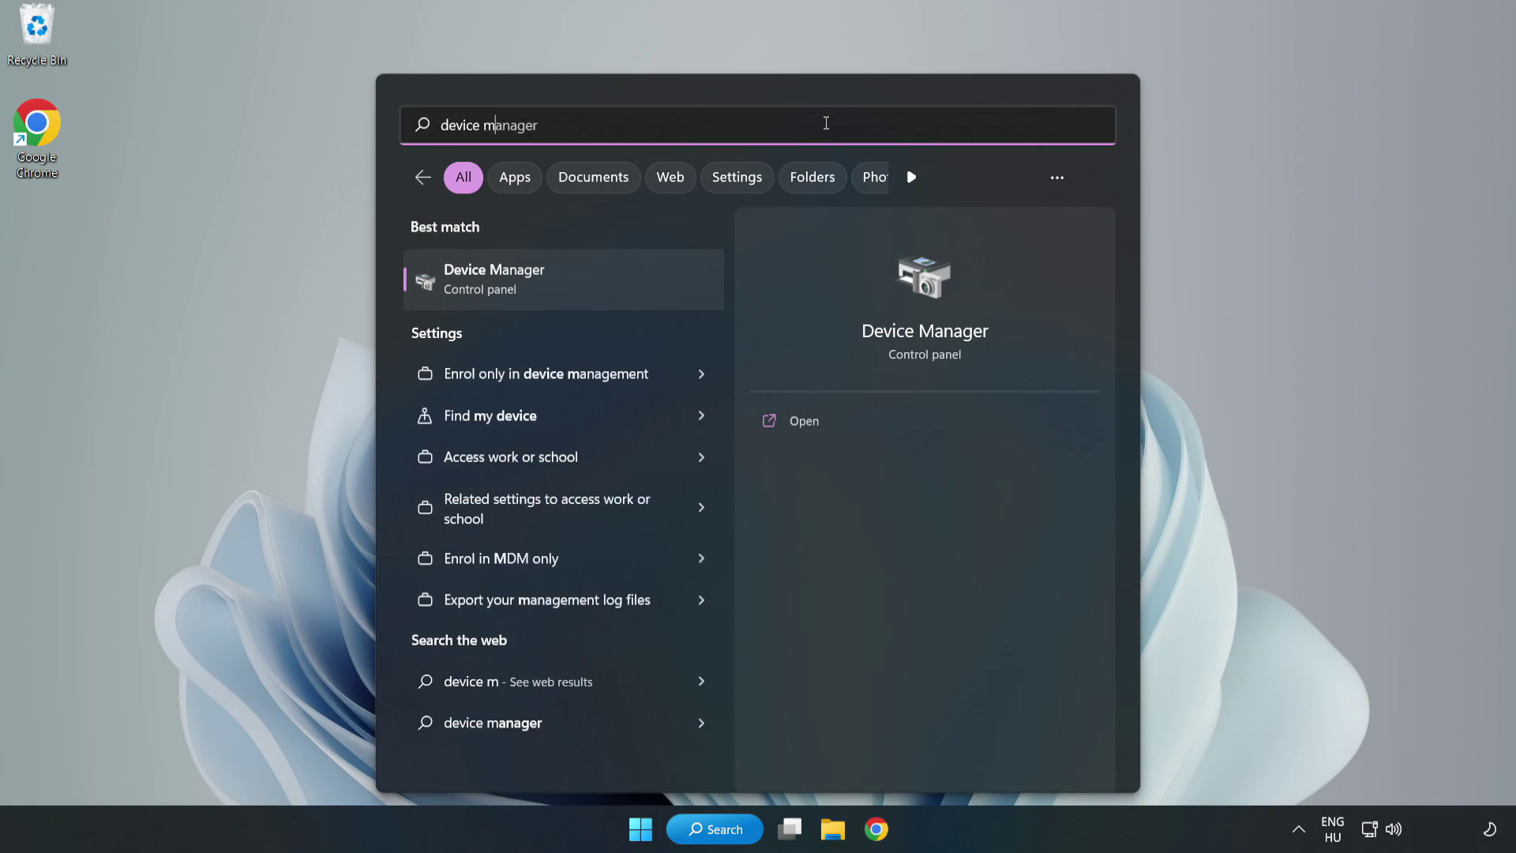
type("anager")
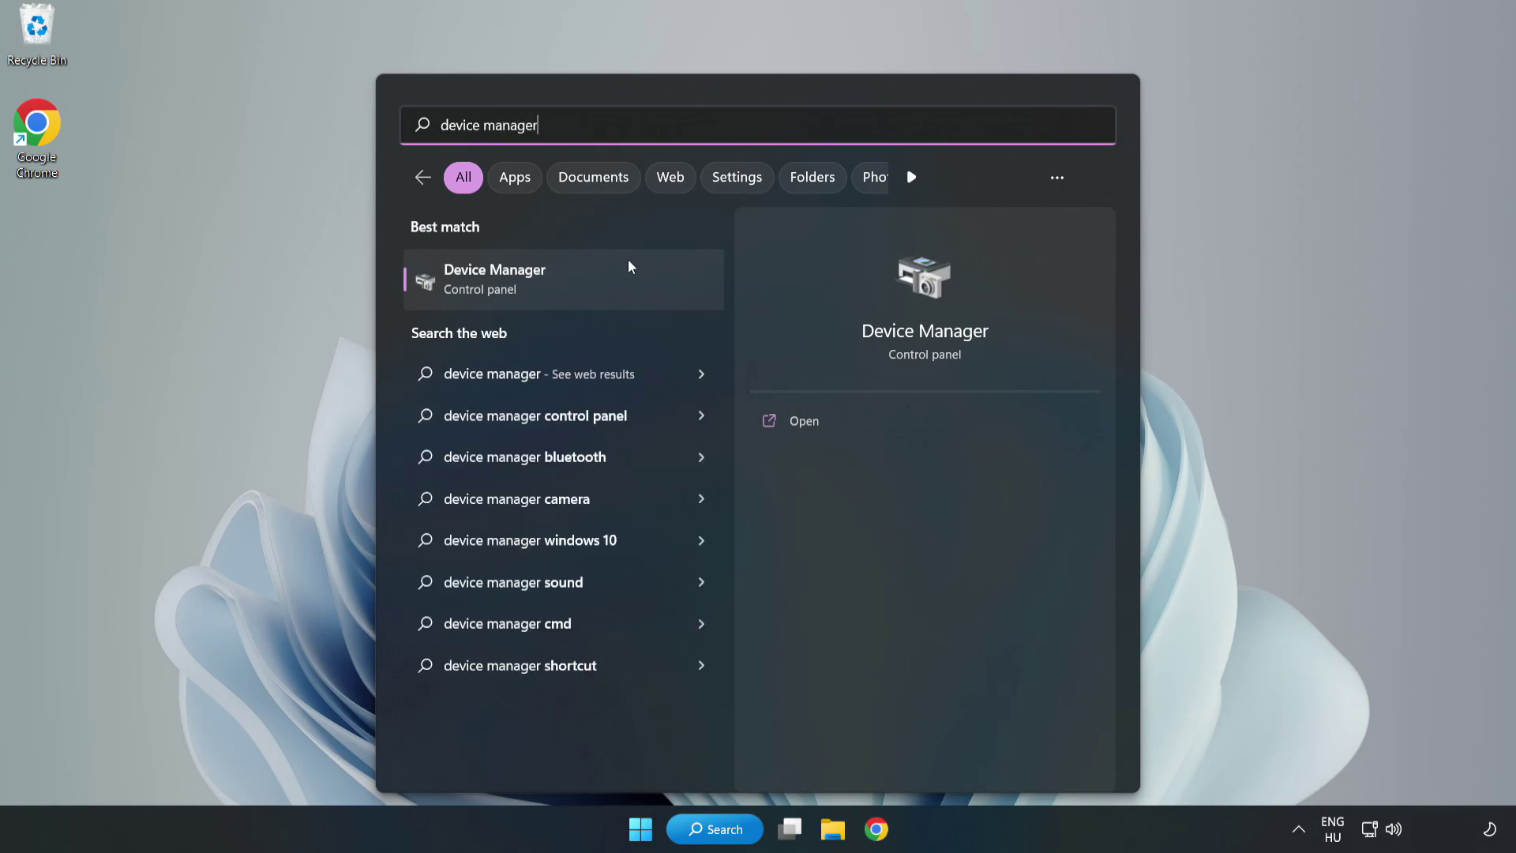
left_click(563, 288)
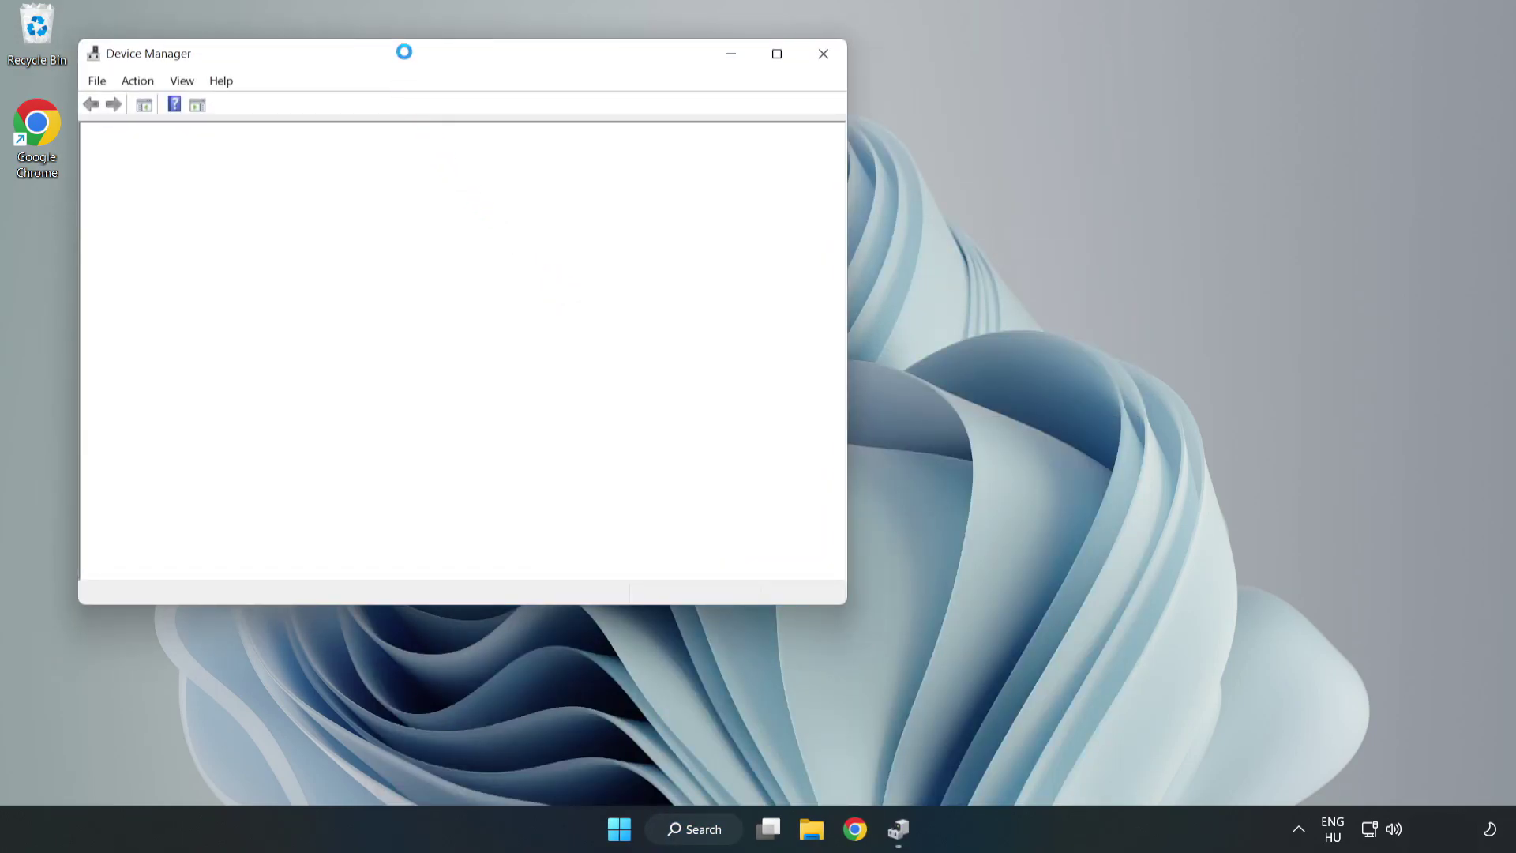
Auto-search drivers for the VMware SVGA 3D adapter, confirm the best driver is installed, close Device Manager
left_click_drag(407, 58, 677, 135)
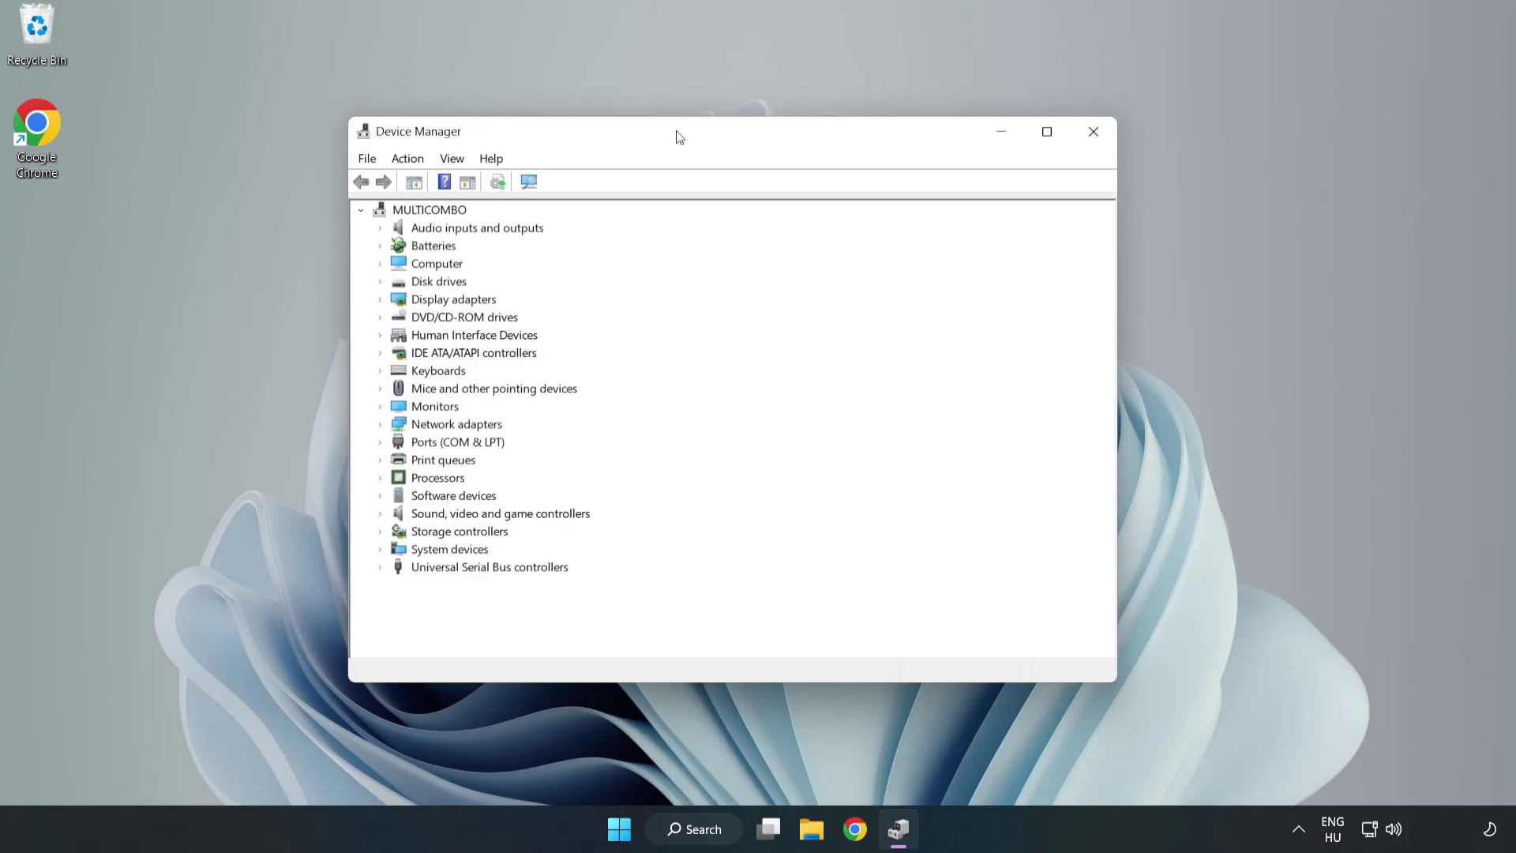
left_click(405, 301)
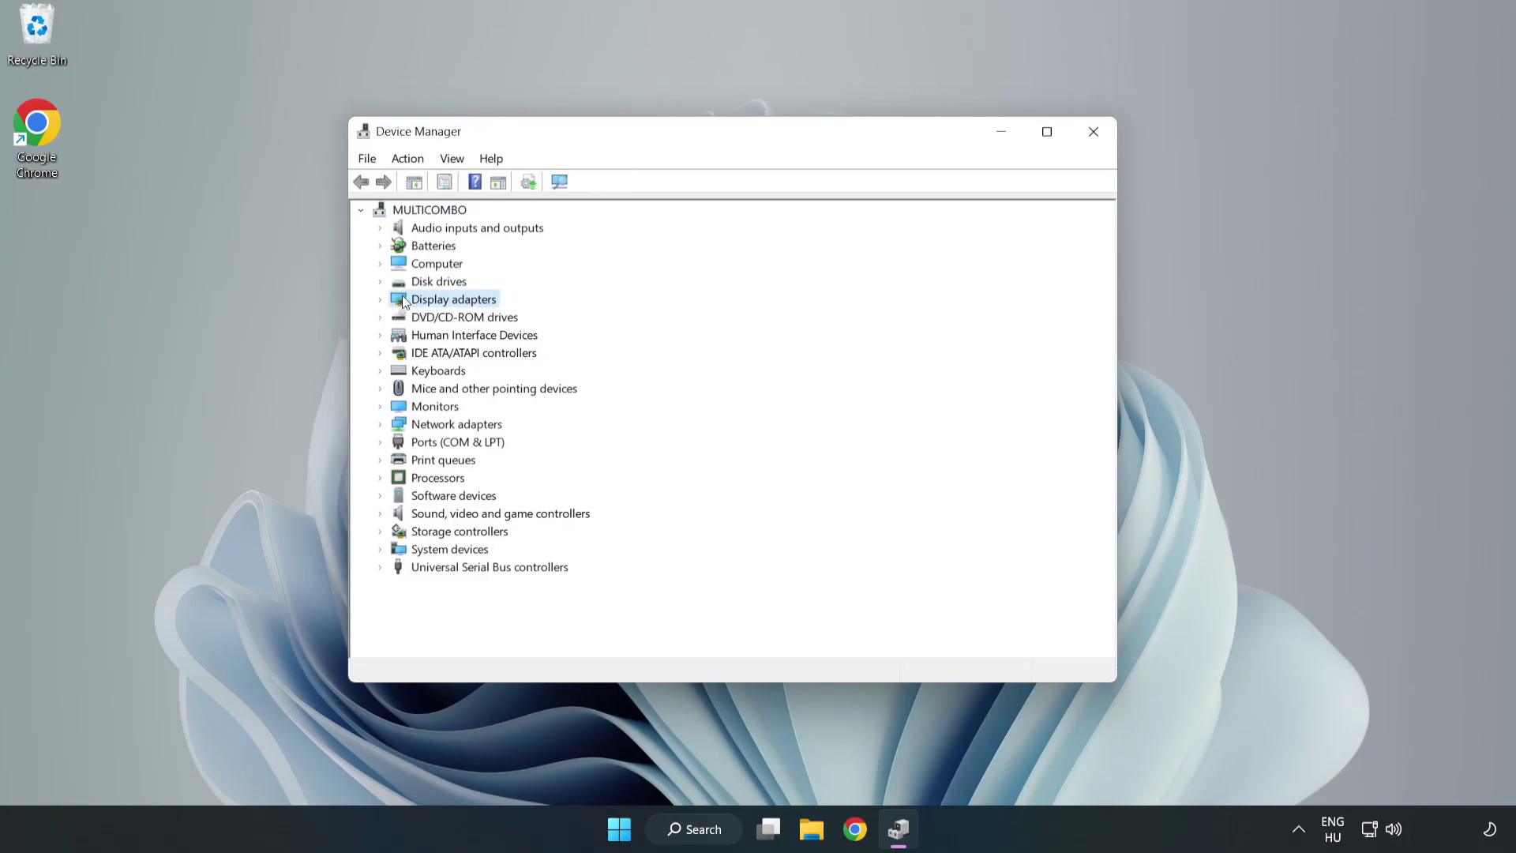
left_click(380, 301)
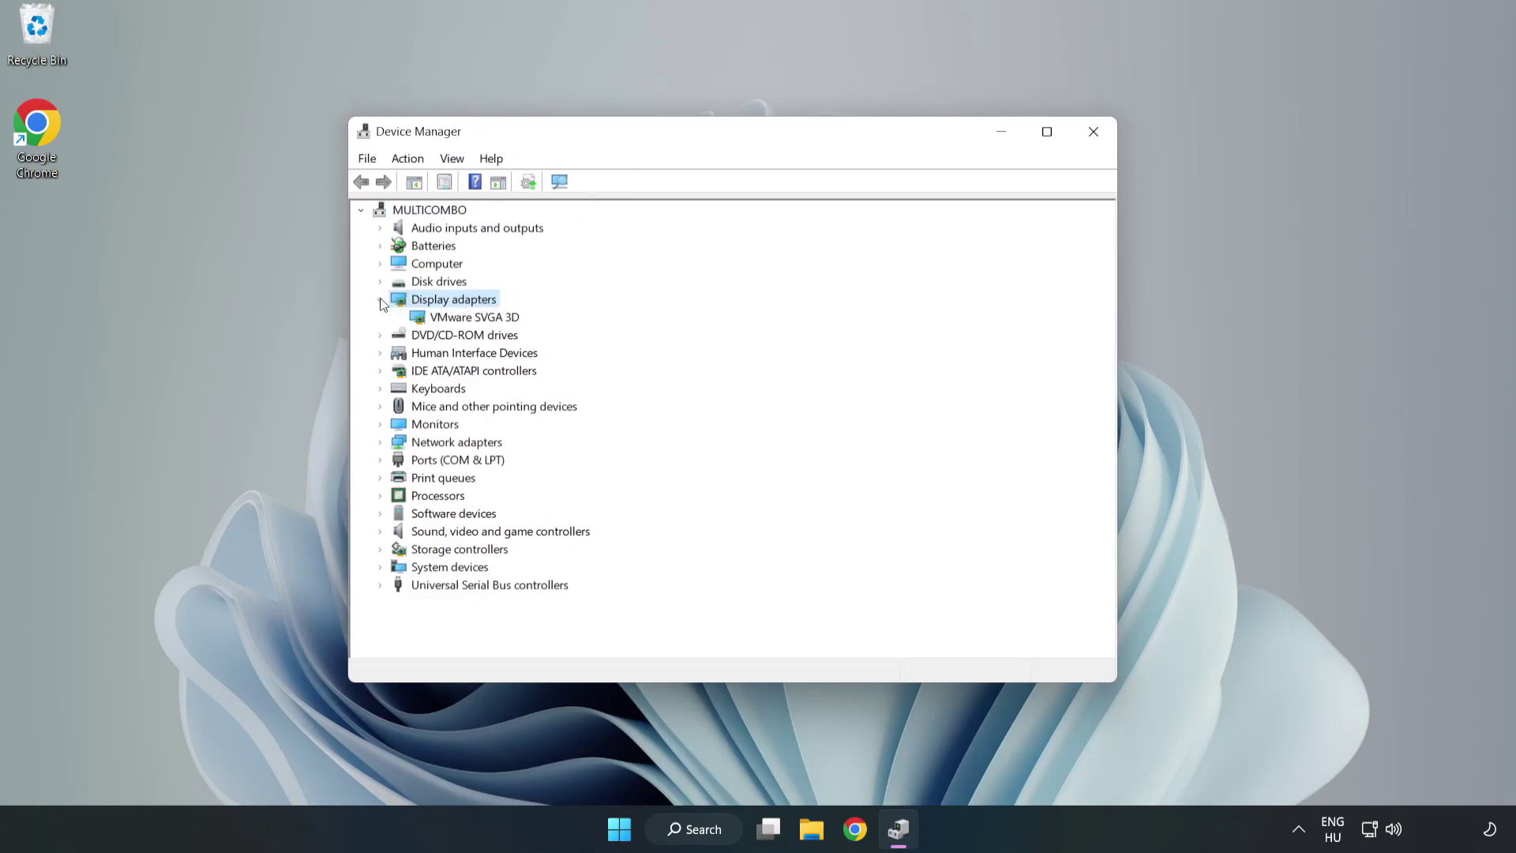
left_click(421, 317)
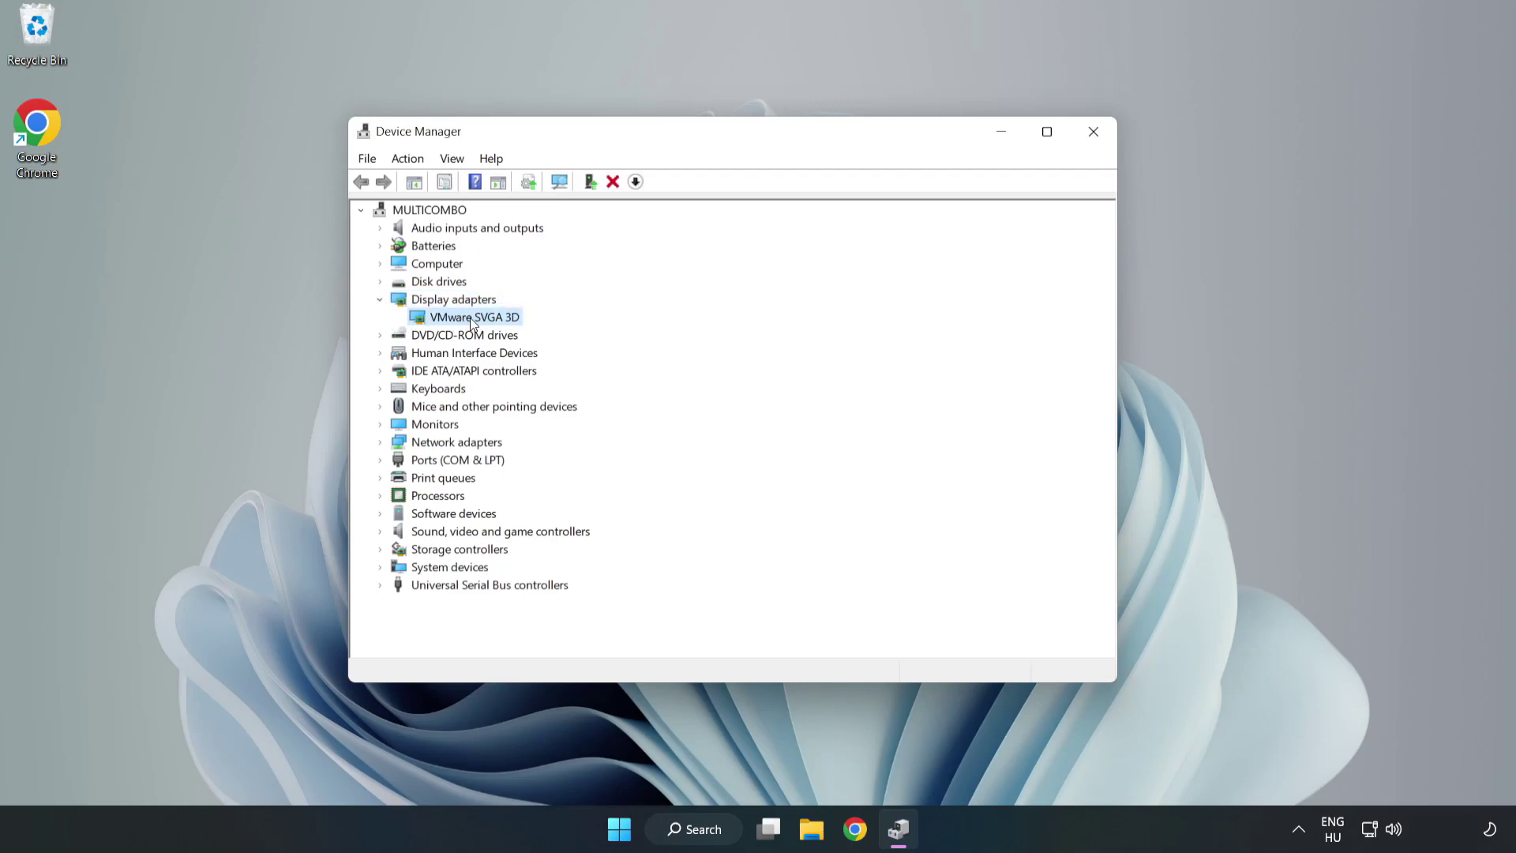
right_click(472, 324)
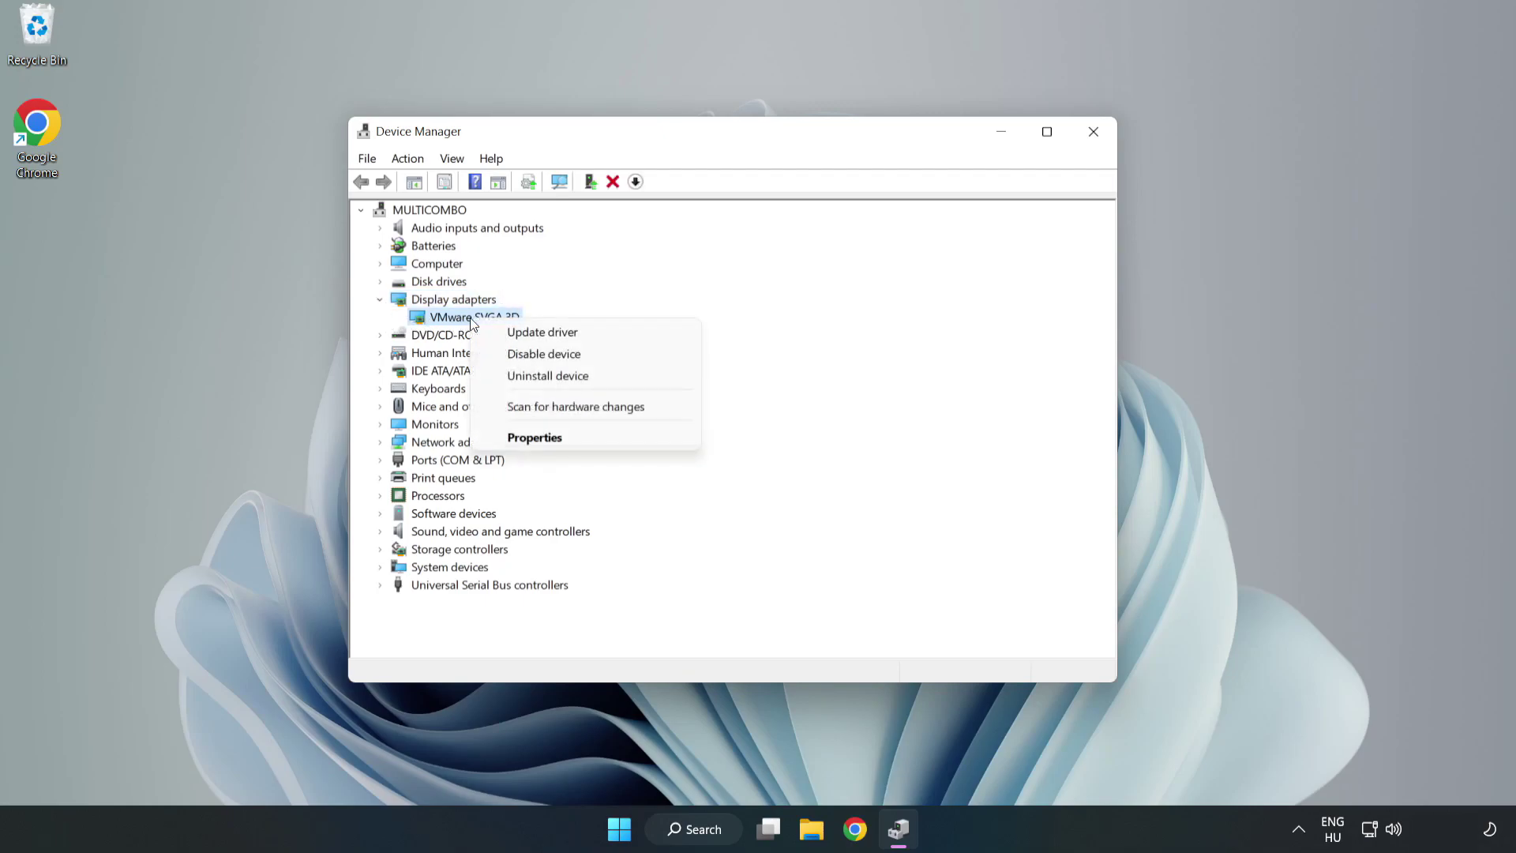
left_click(588, 340)
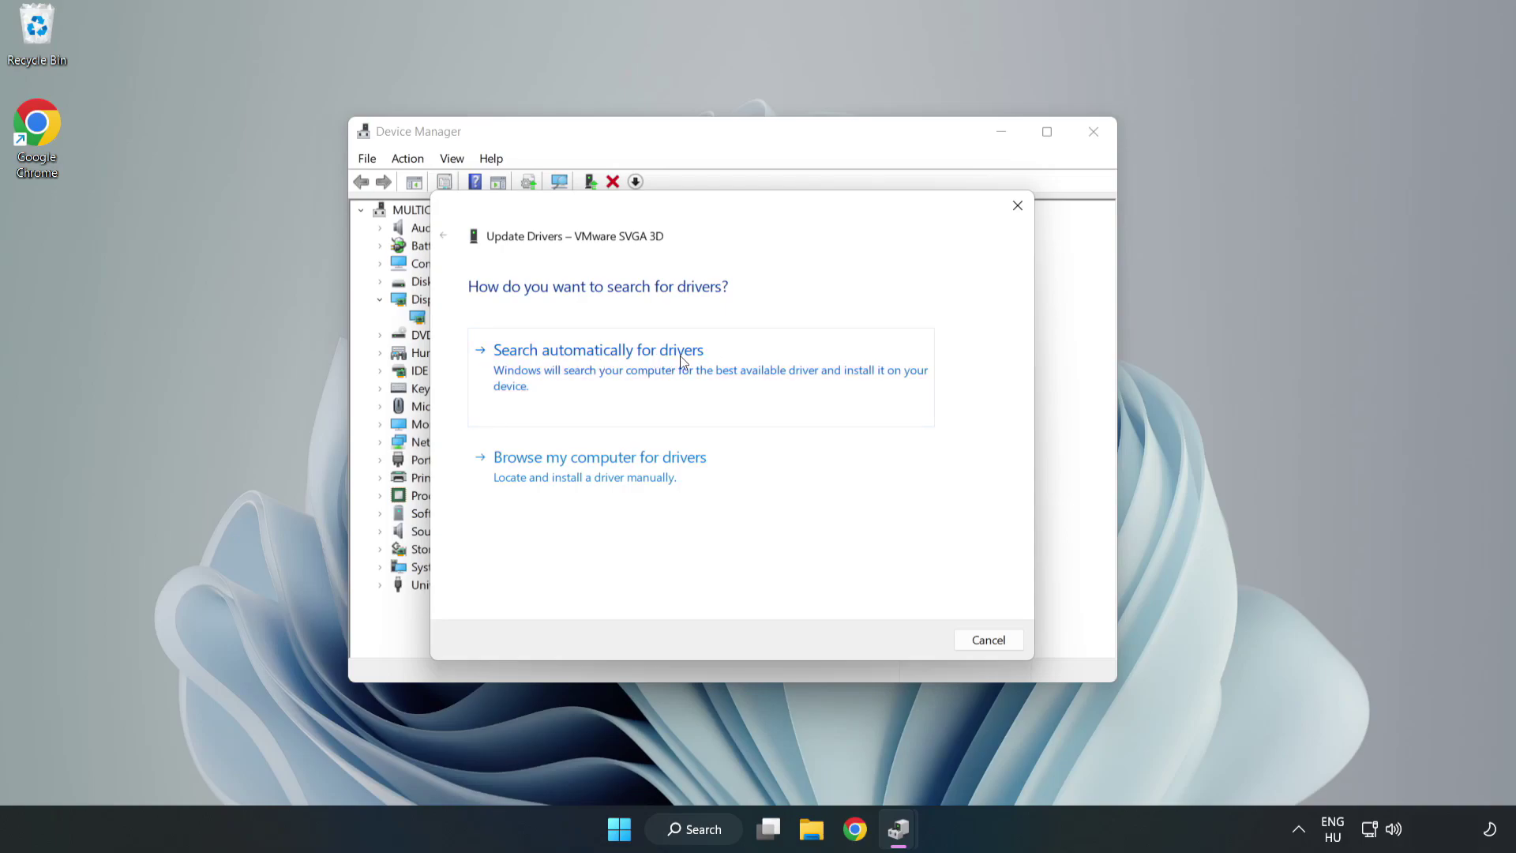
left_click(604, 369)
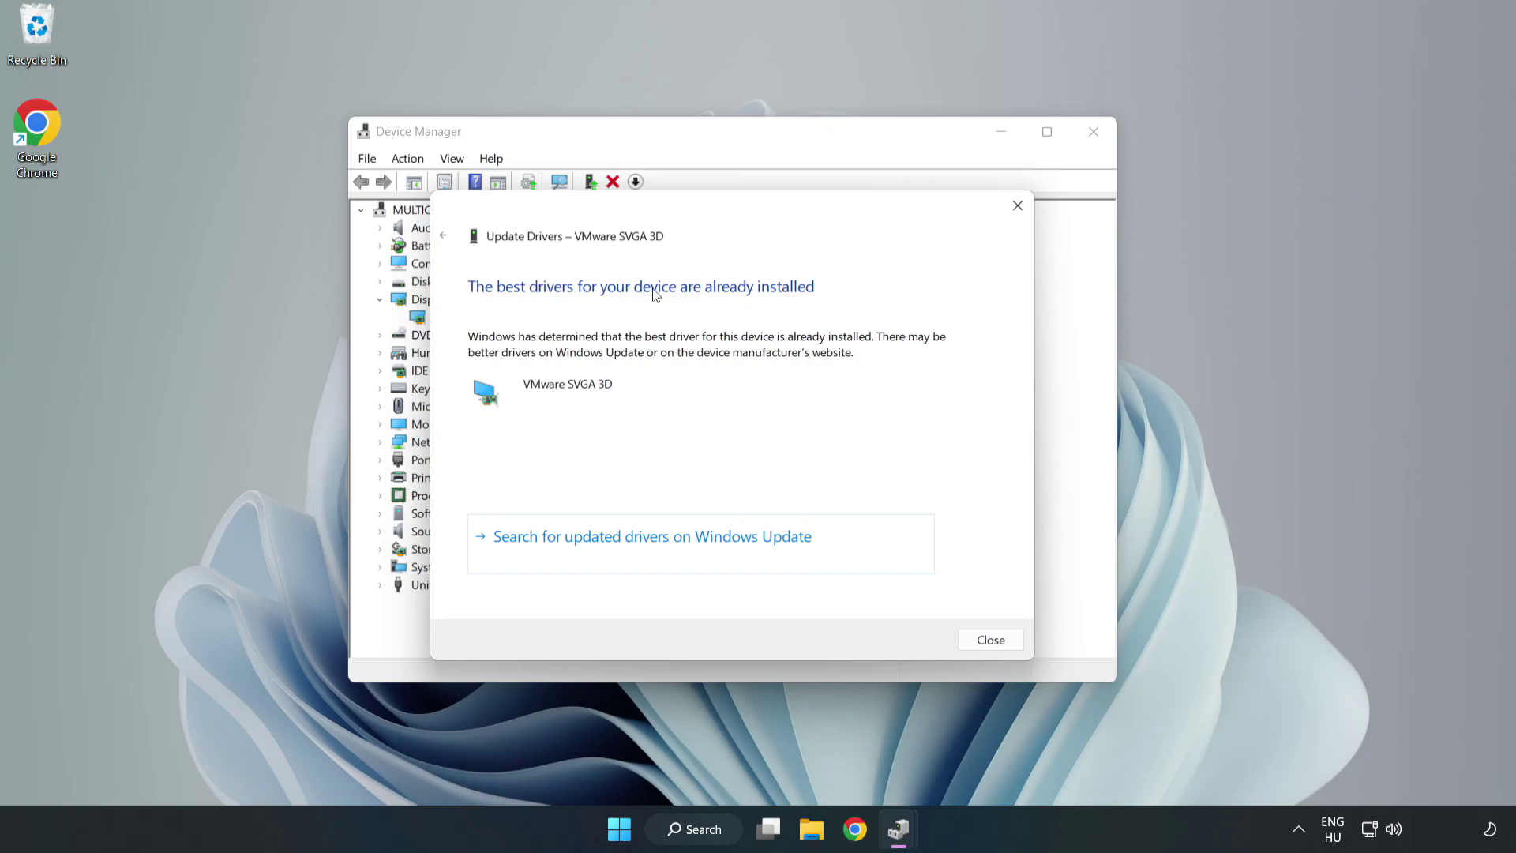
left_click(991, 641)
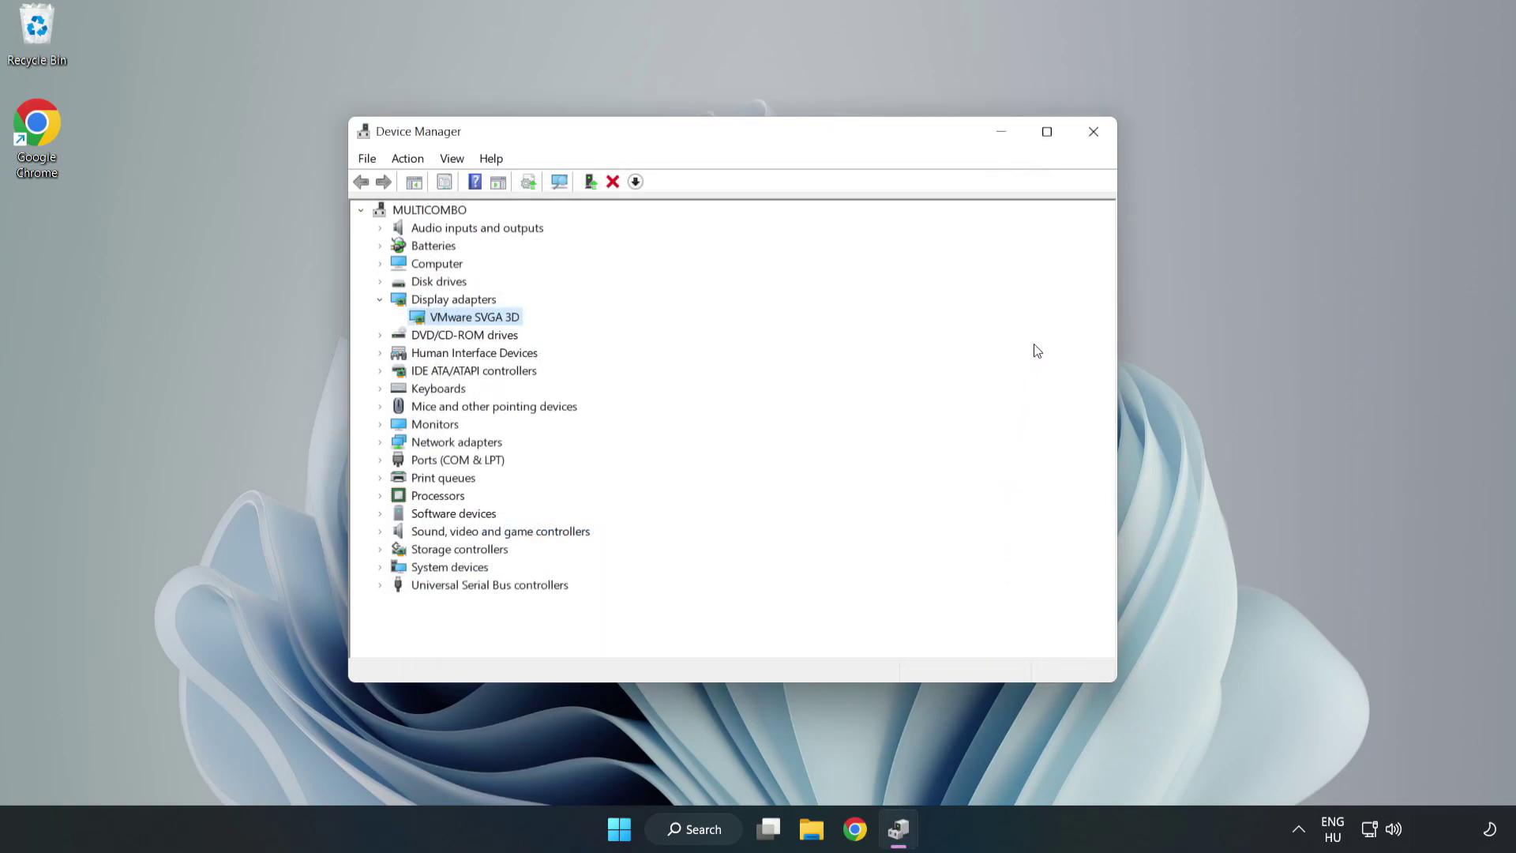
left_click(1093, 132)
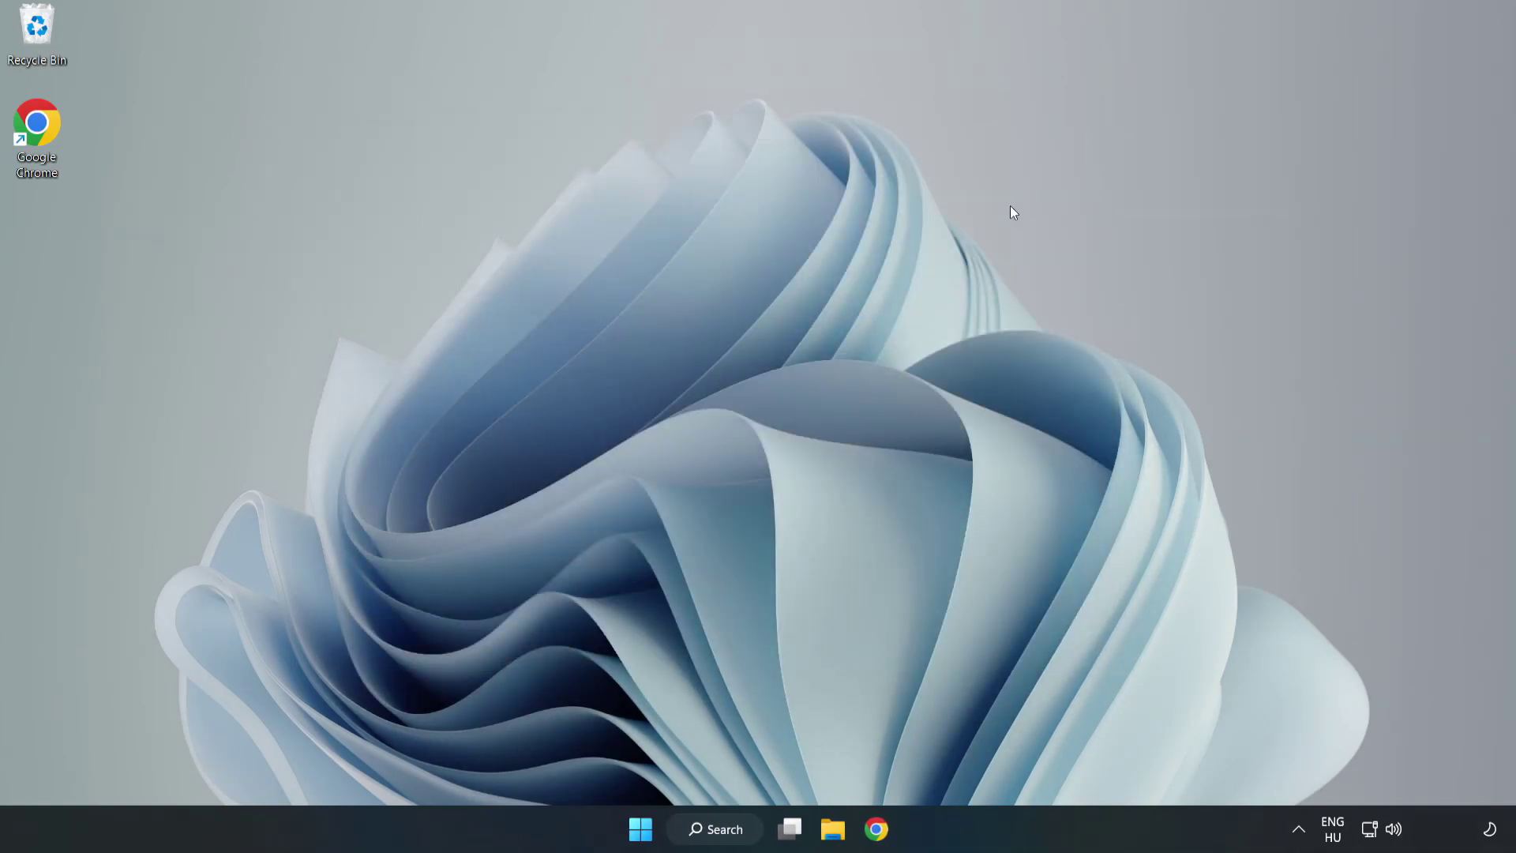
Search Windows for 'updates' and open the Windows Update settings page
left_click(698, 829)
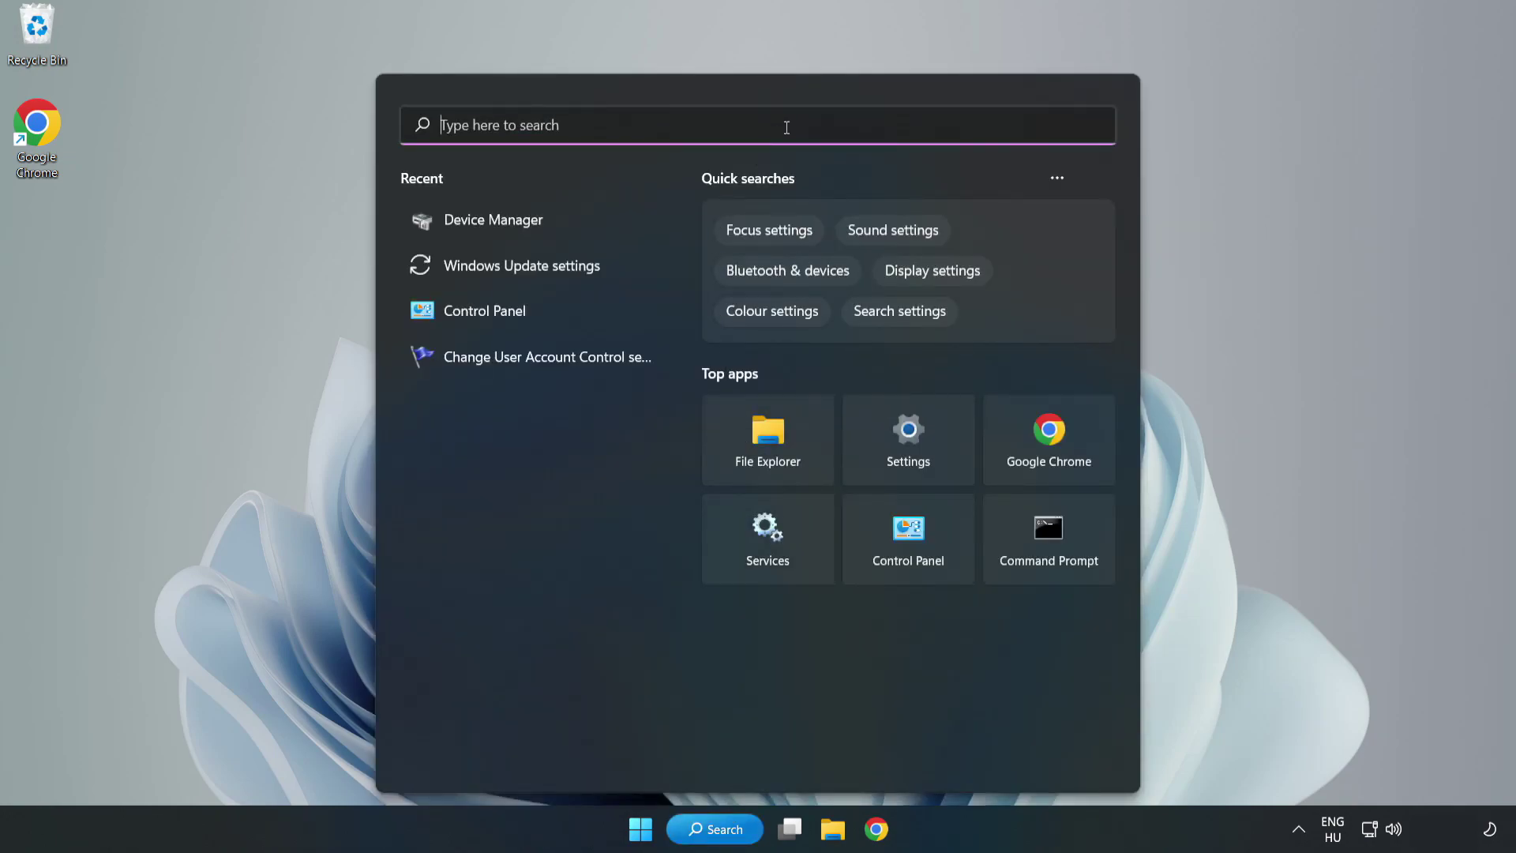
type("updates")
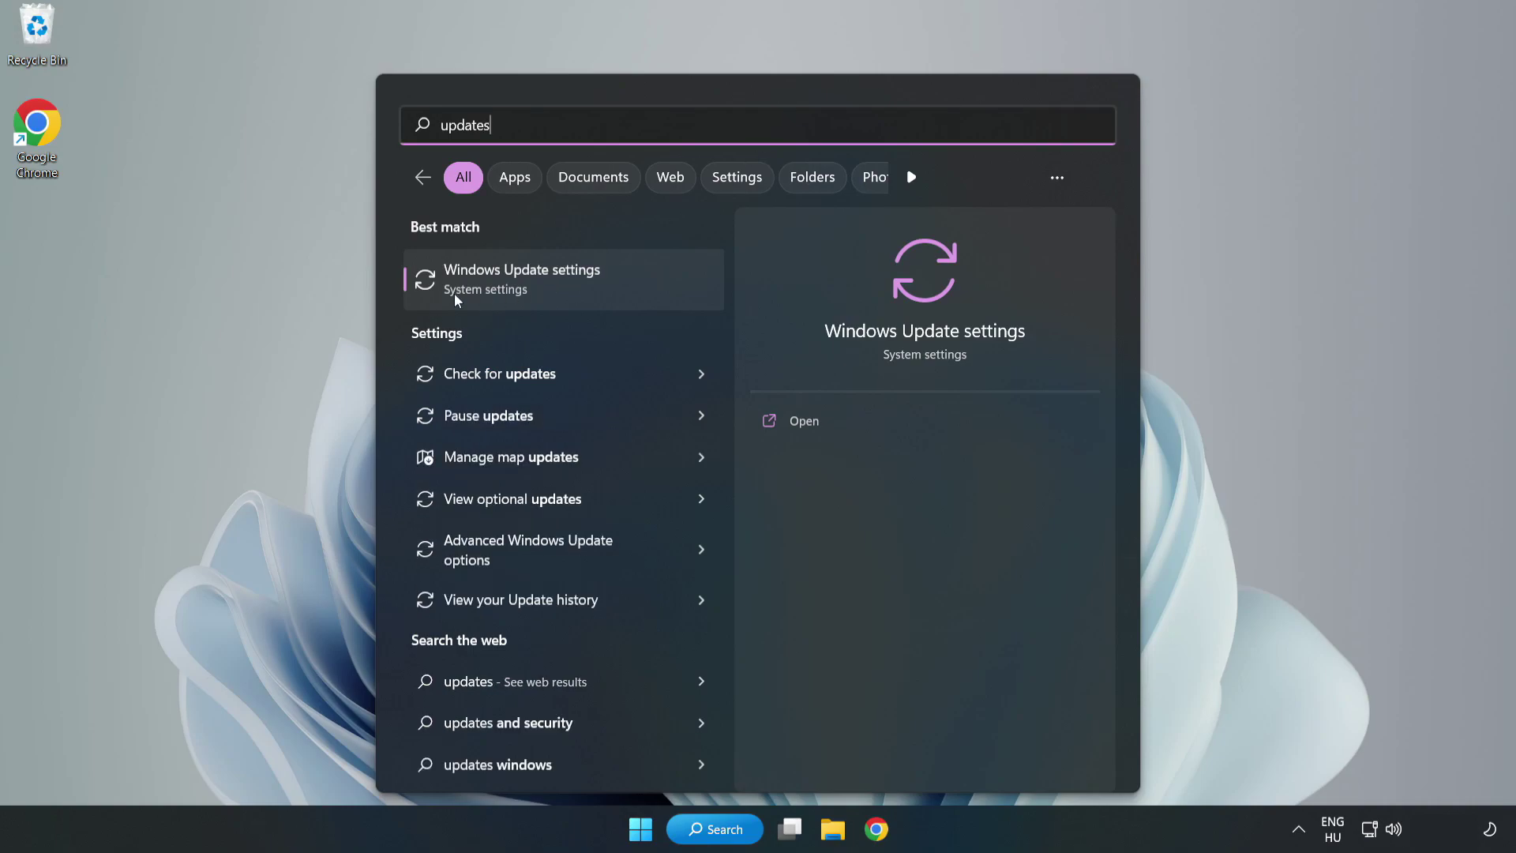
left_click(542, 288)
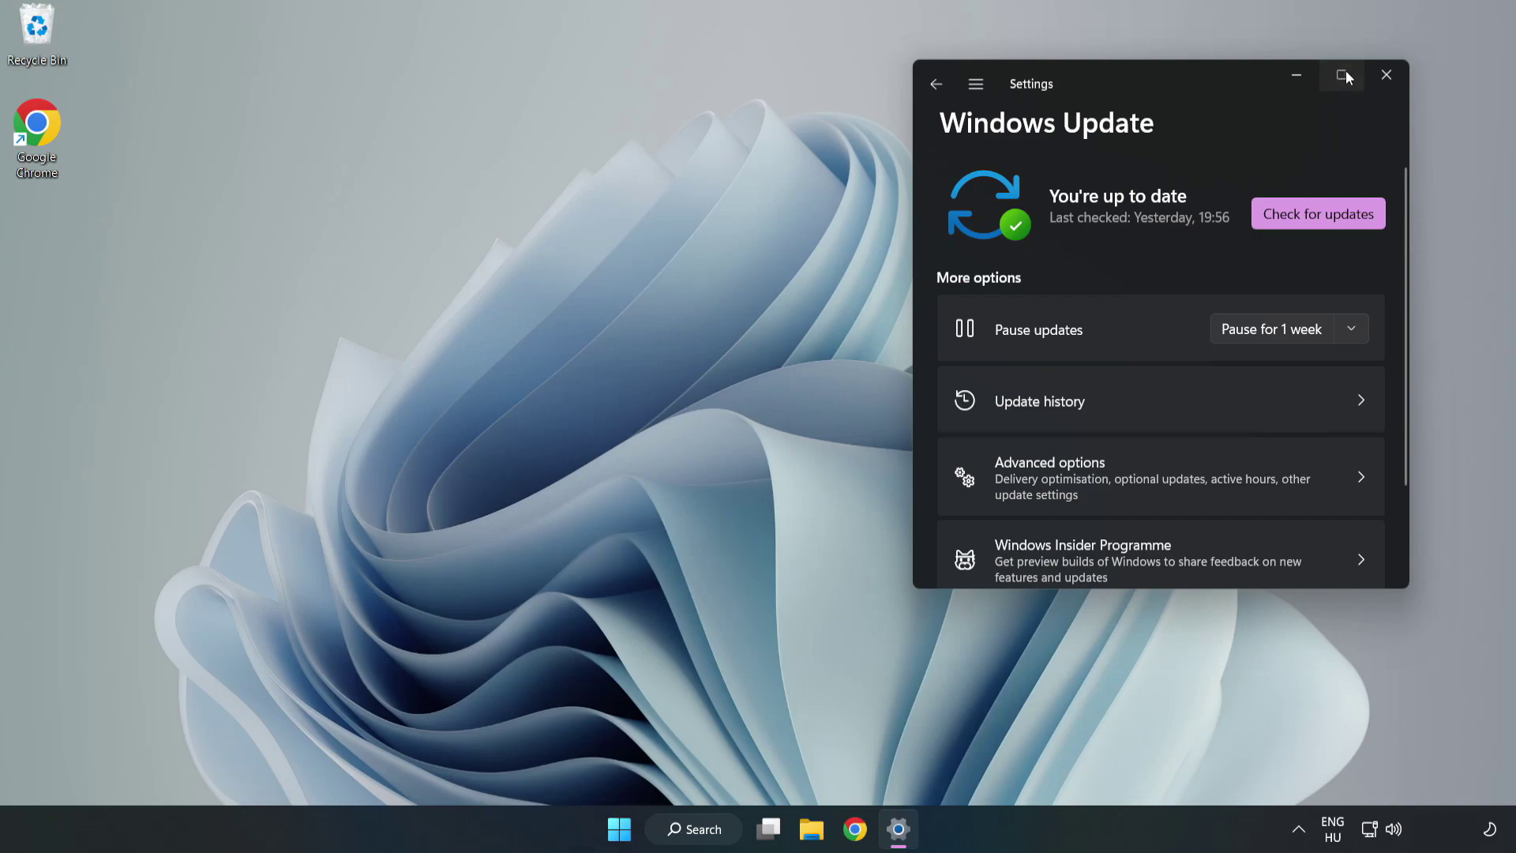
Maximize Settings and check for updates, which installs Defender update KB2267602
left_click(1342, 72)
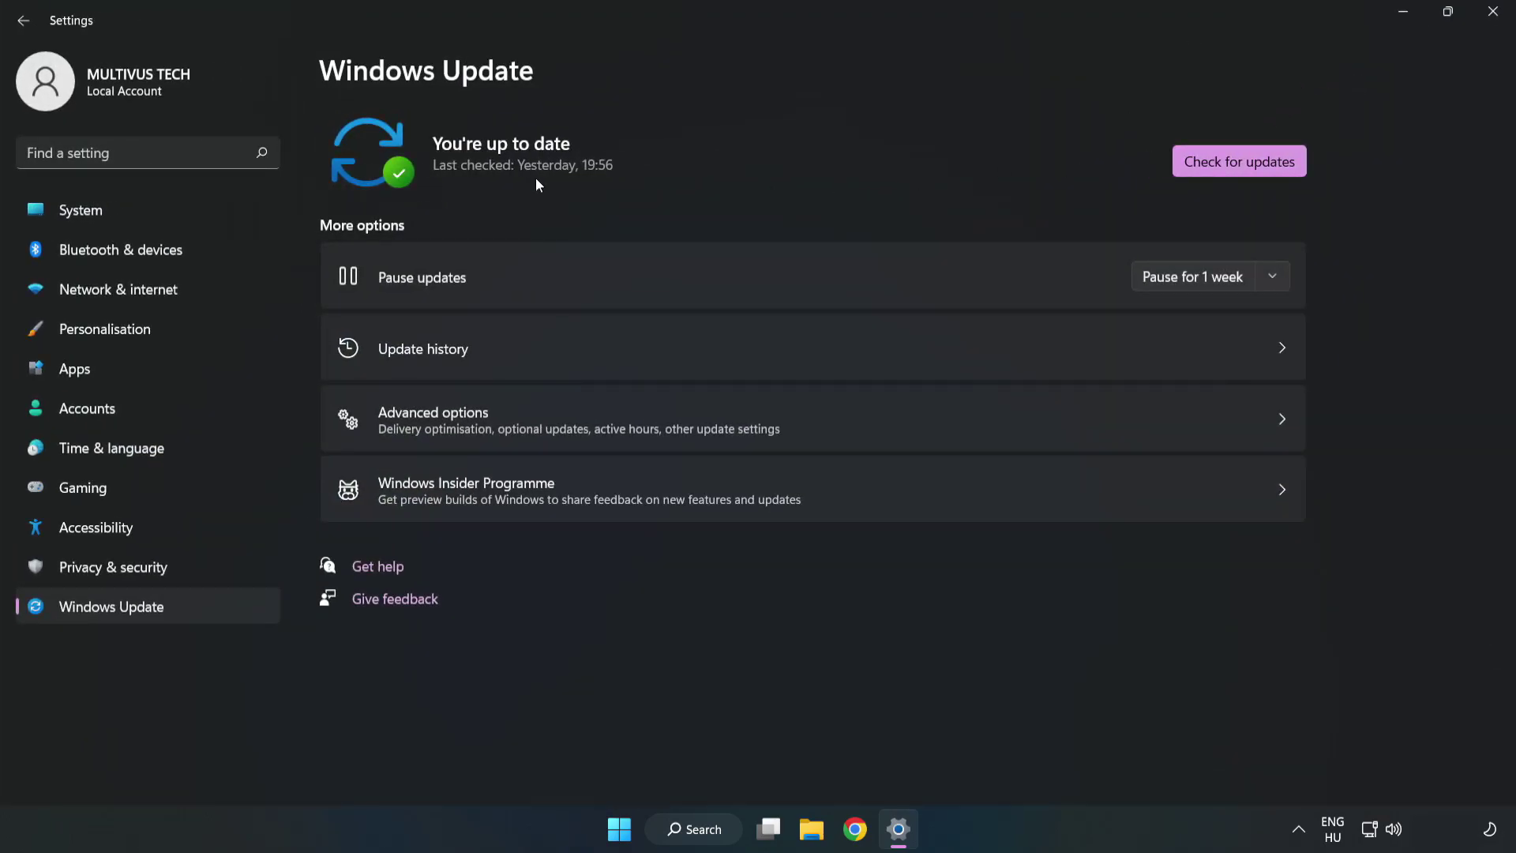
left_click(1244, 164)
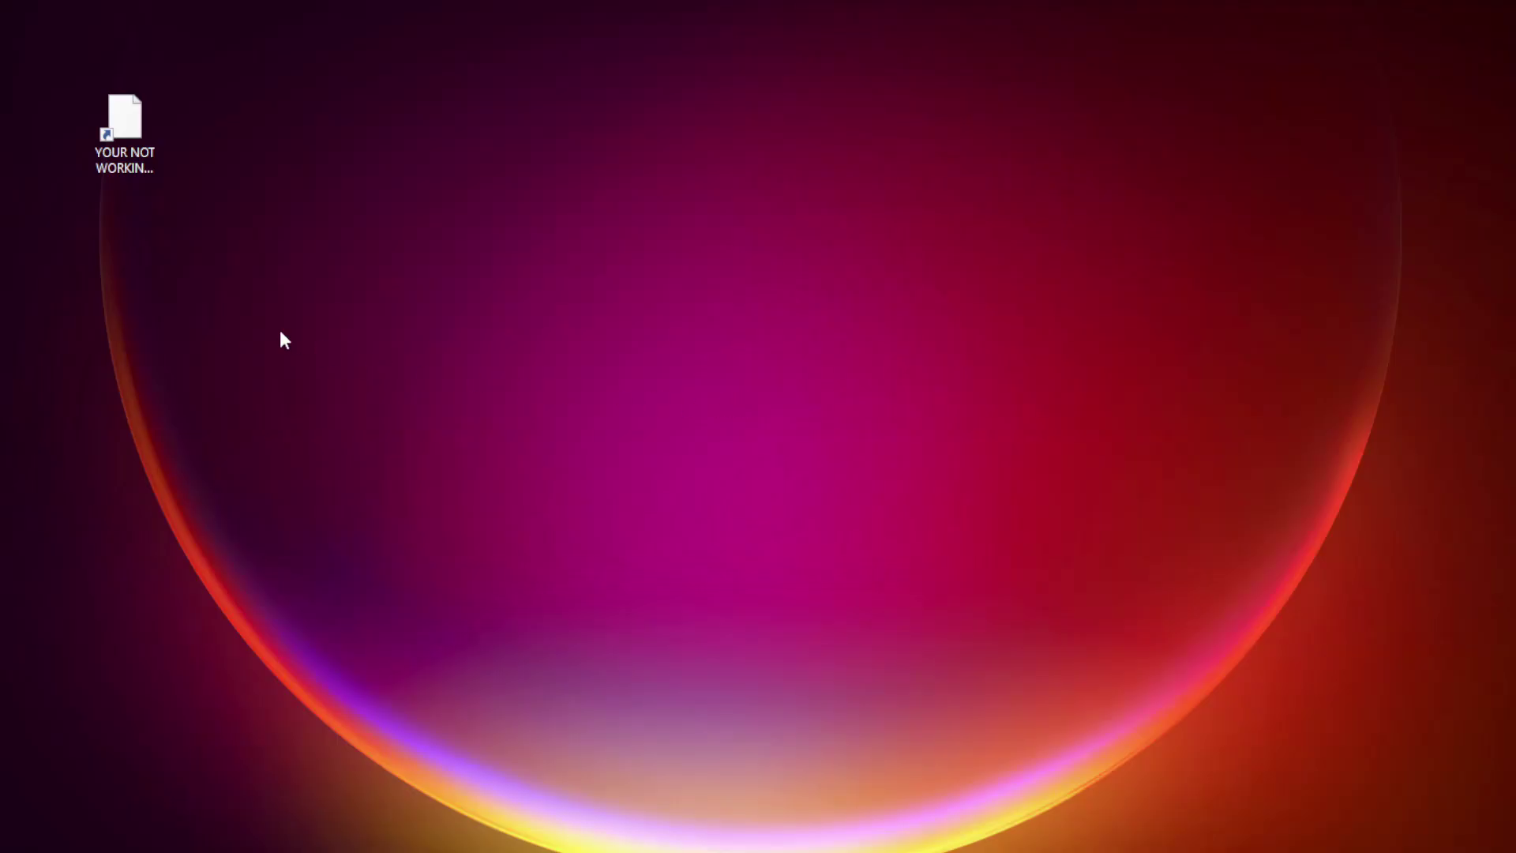
left_click(124, 123)
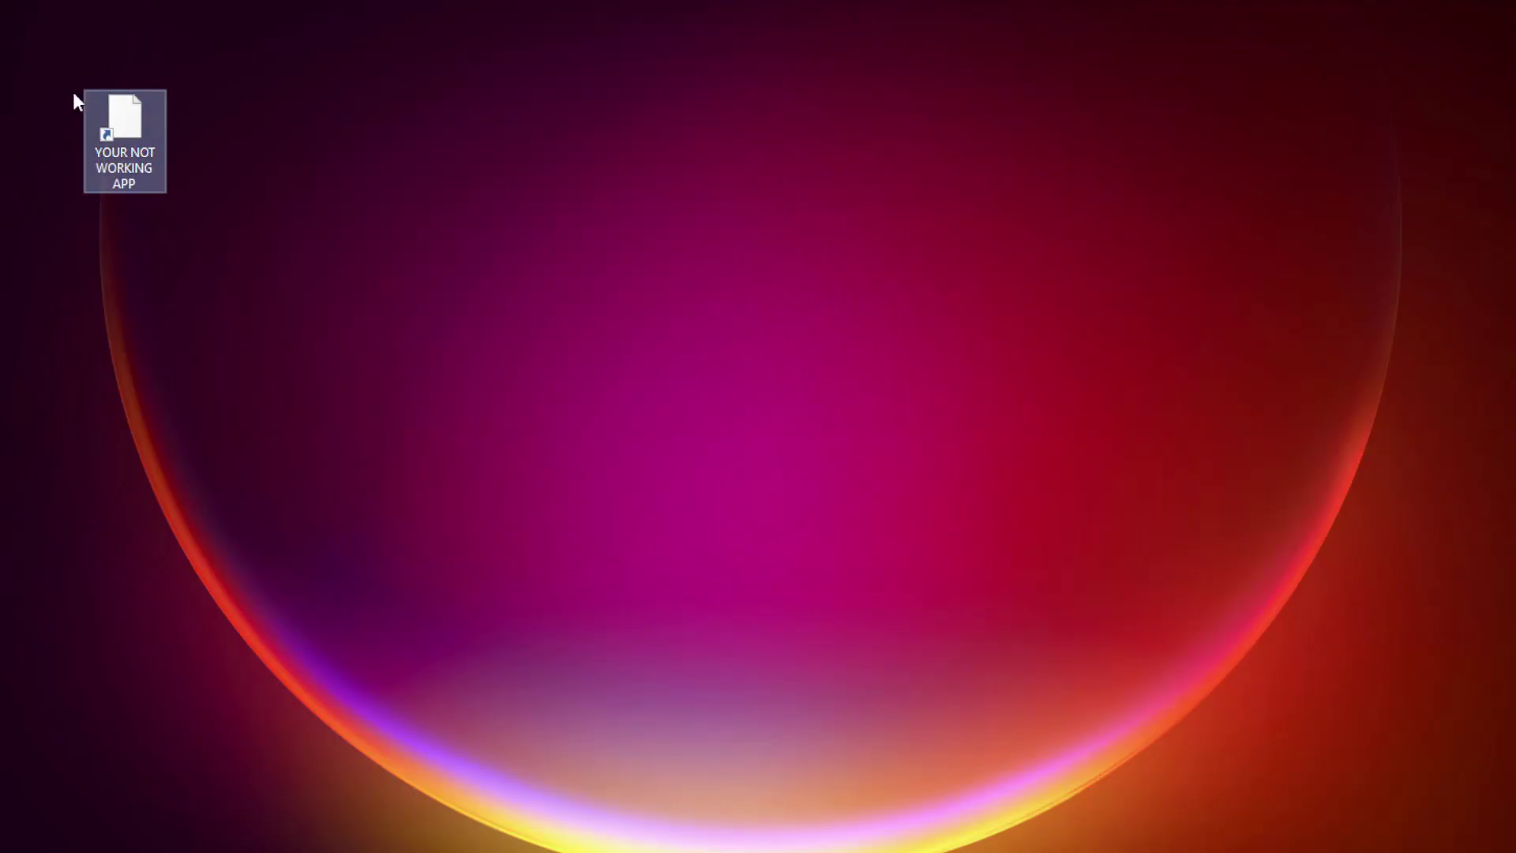
Set the YOUR NOT WORKING APP shortcut to Windows 8 compatibility mode and apply it
right_click(123, 113)
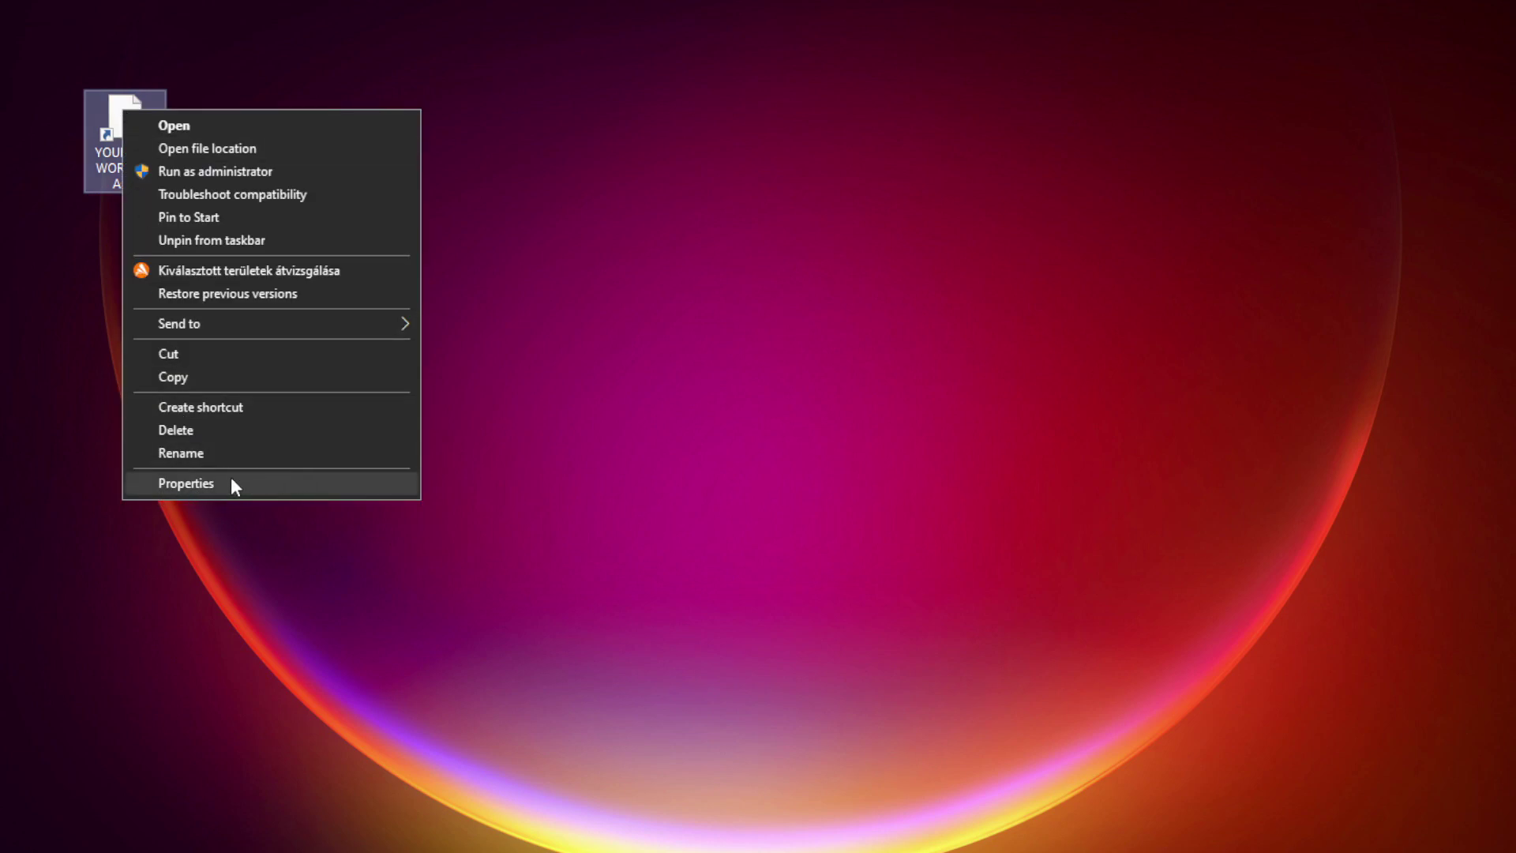
left_click(306, 484)
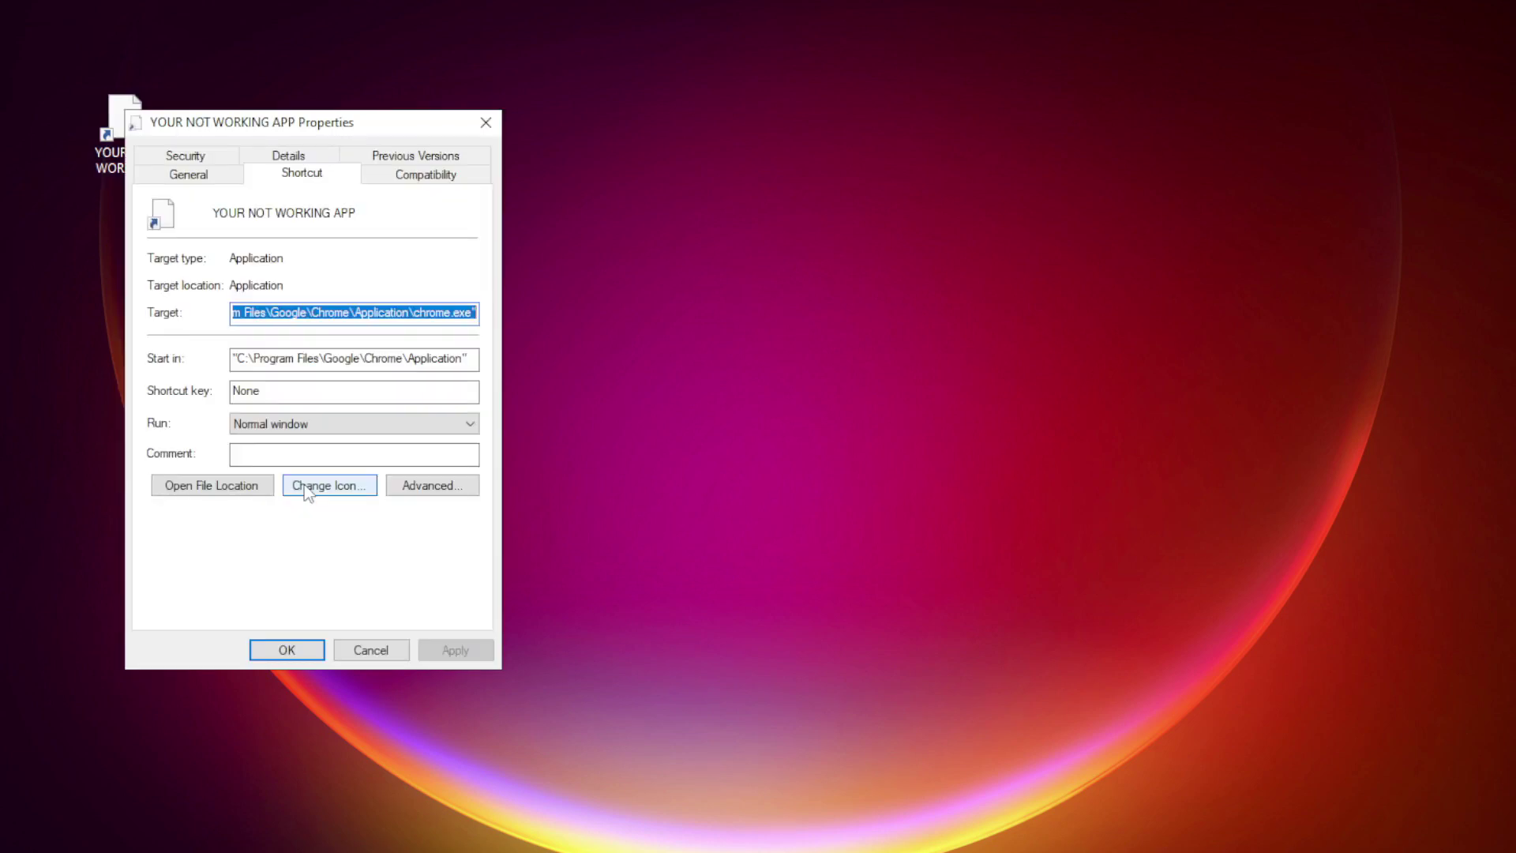
left_click_drag(334, 119, 763, 169)
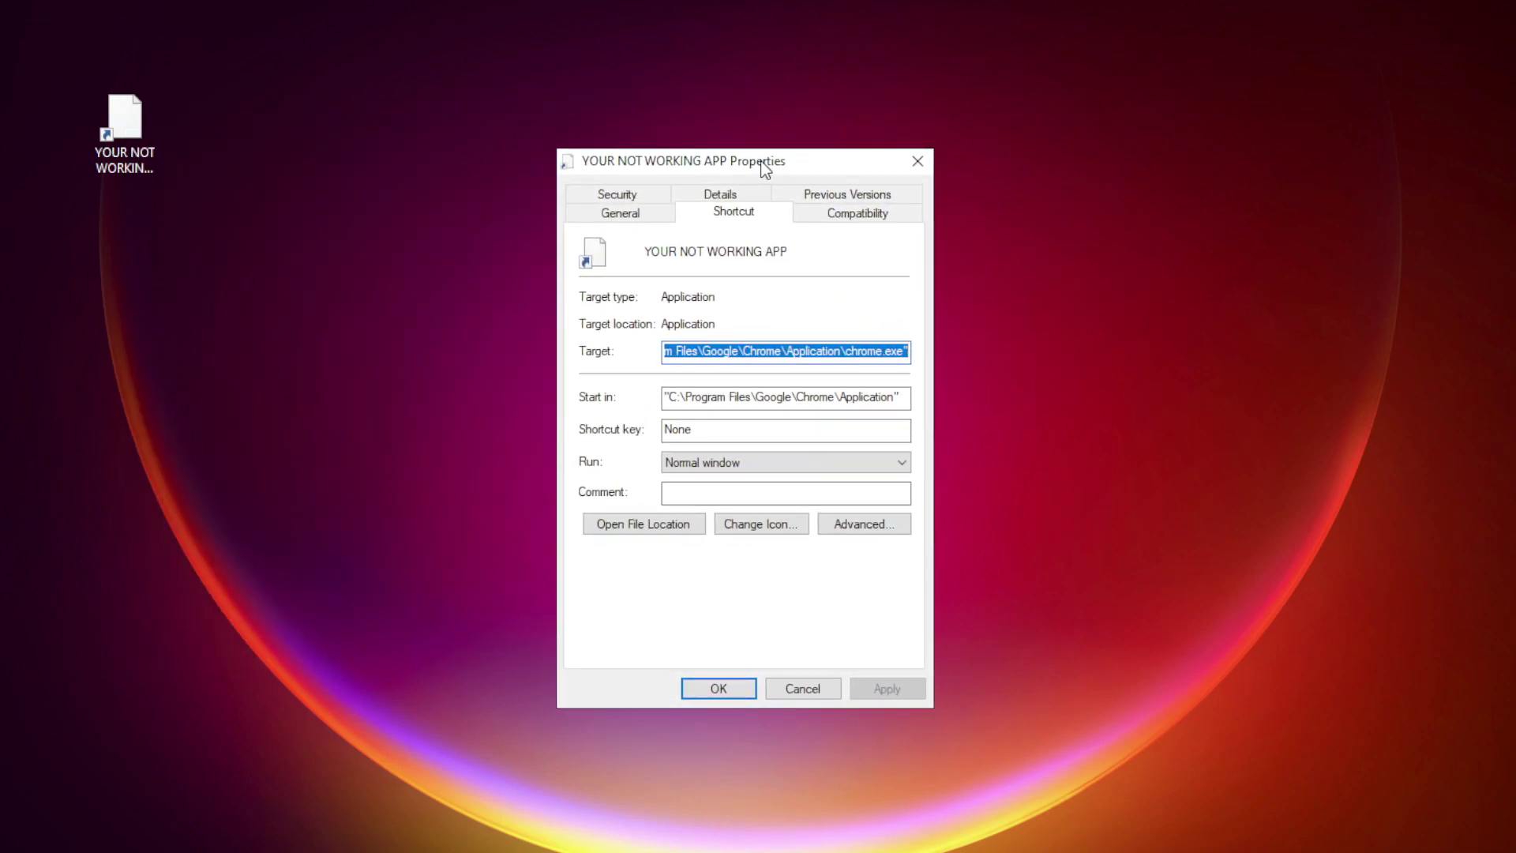
left_click(889, 225)
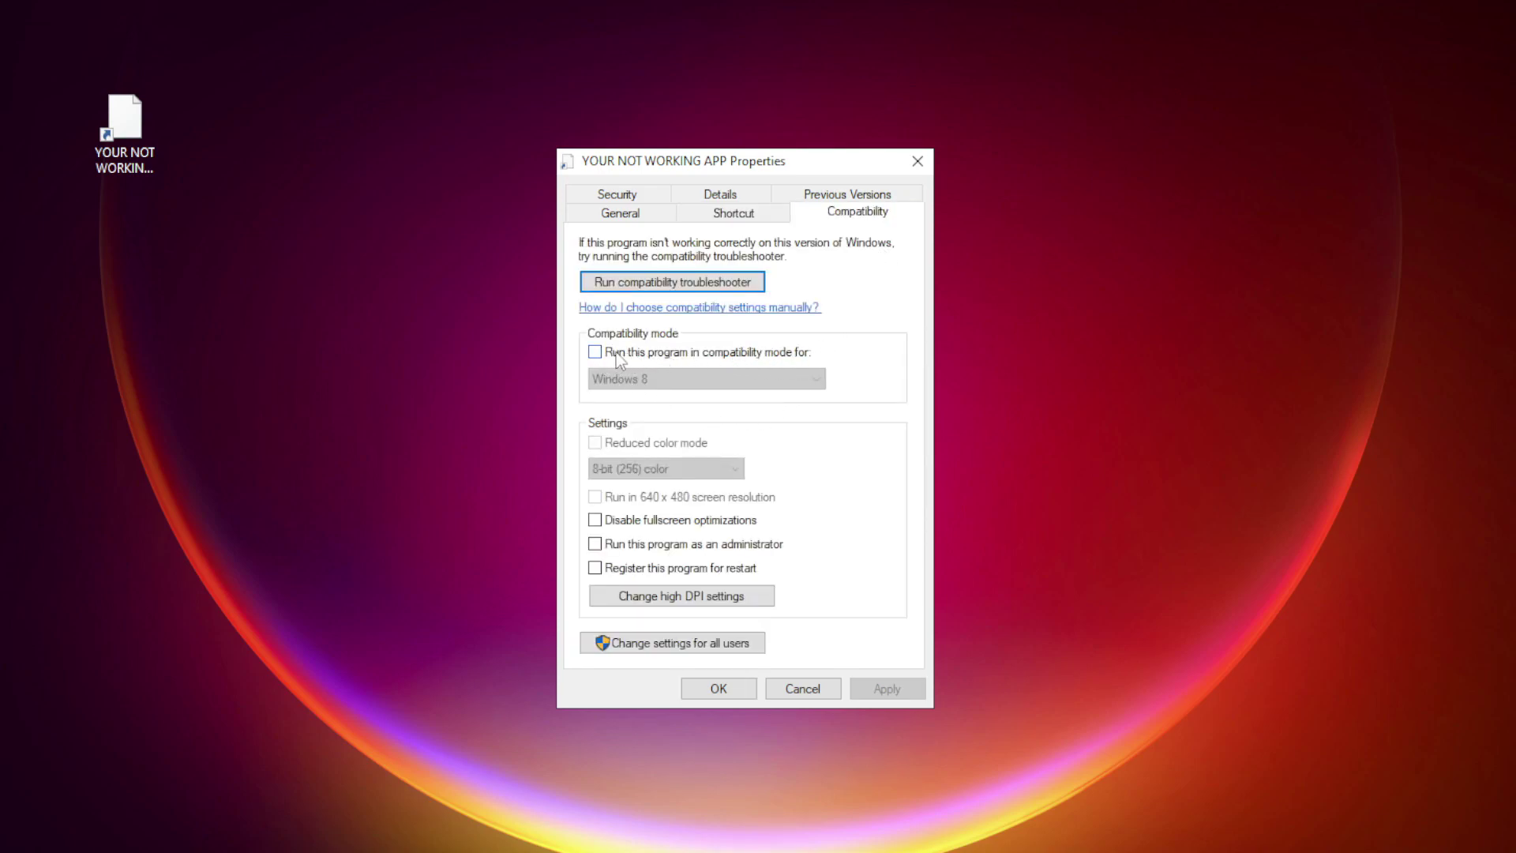
left_click(659, 356)
left_click(676, 381)
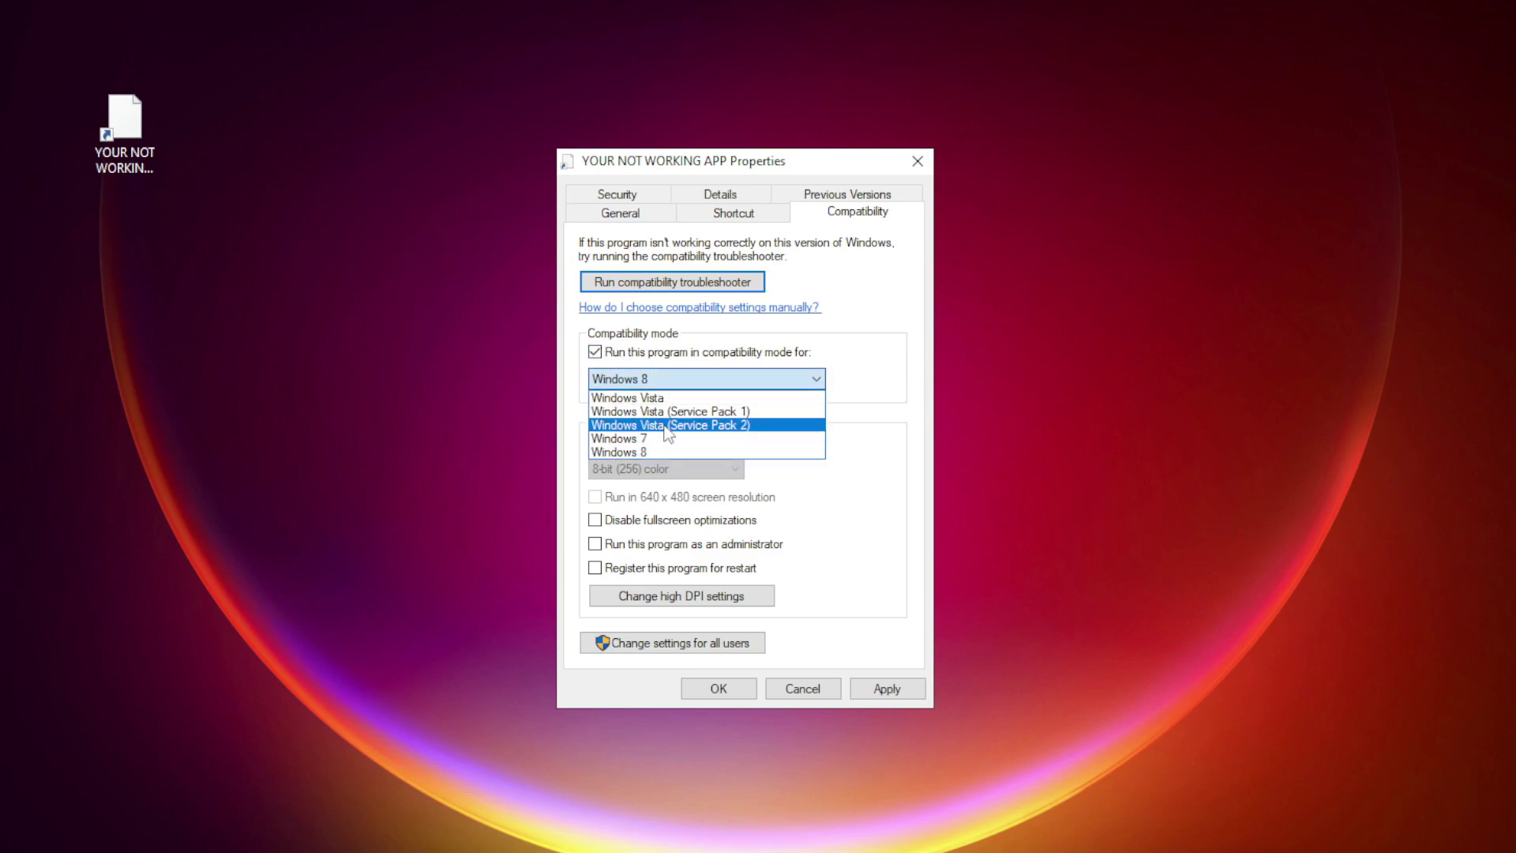
left_click(664, 452)
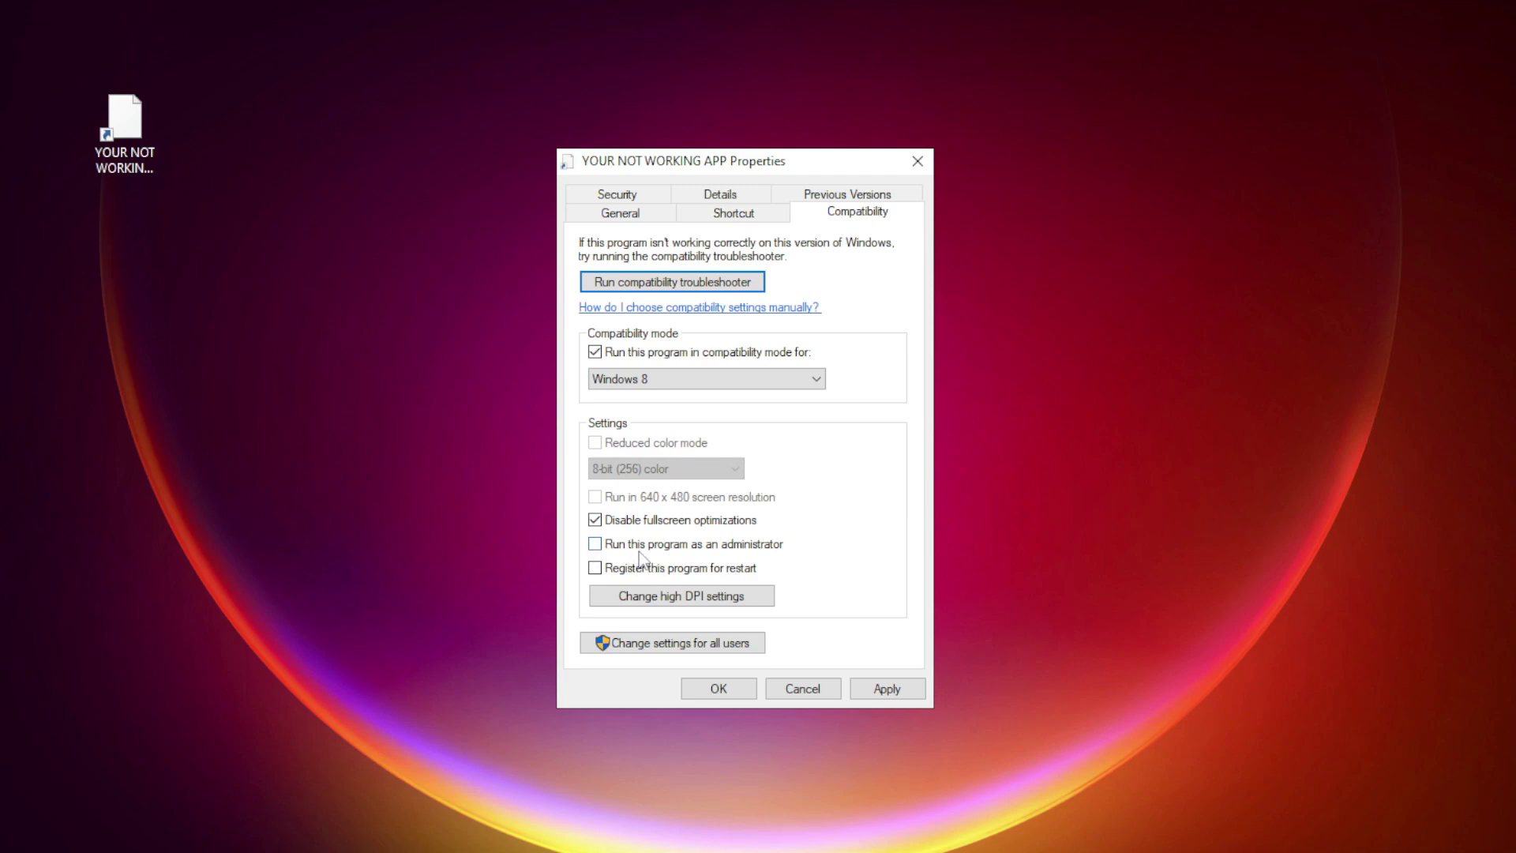
left_click(900, 692)
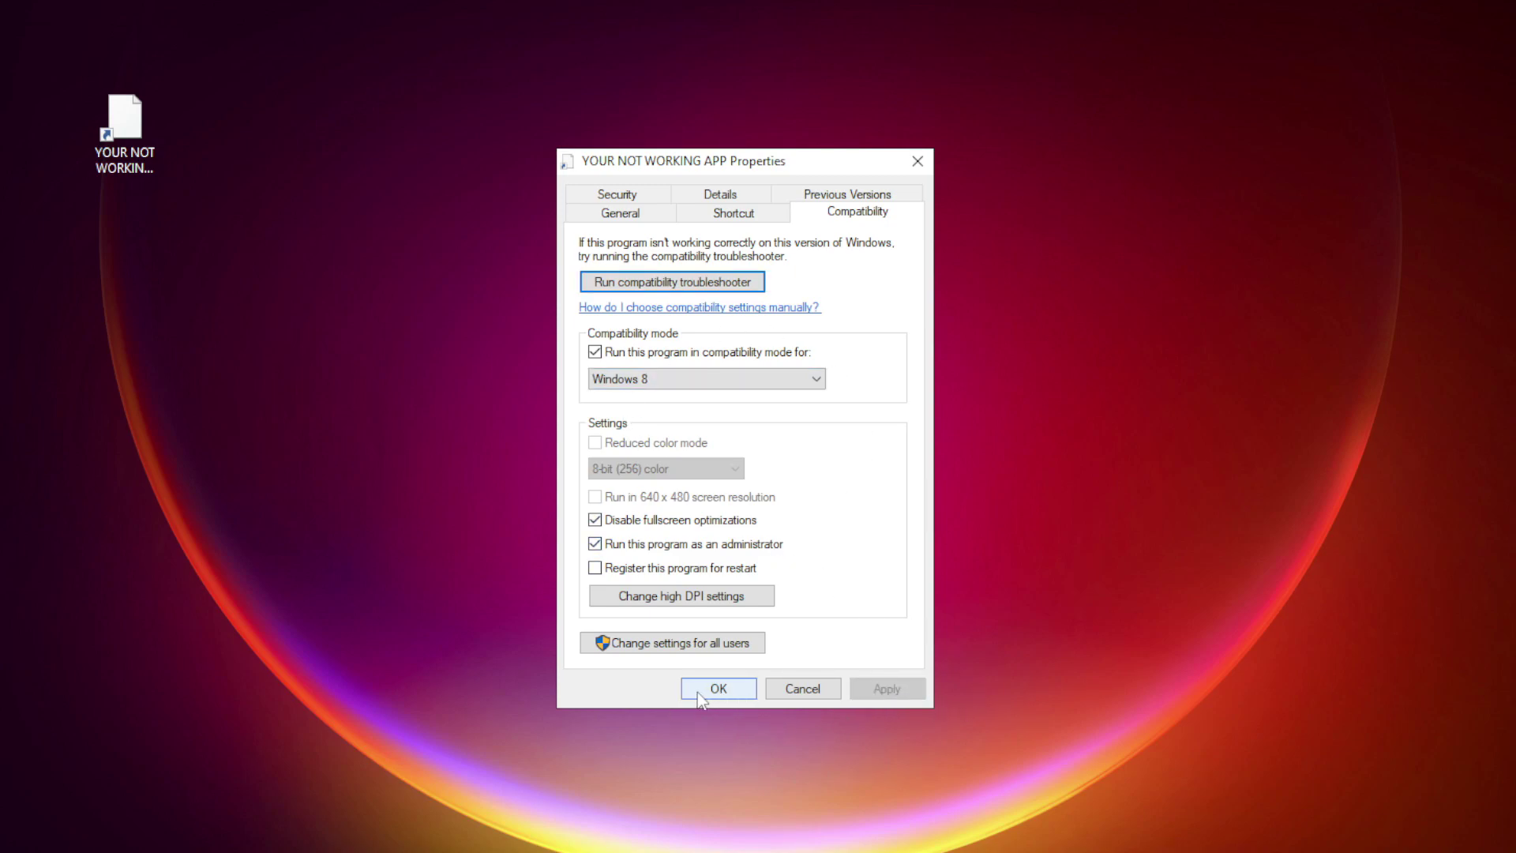
left_click(720, 690)
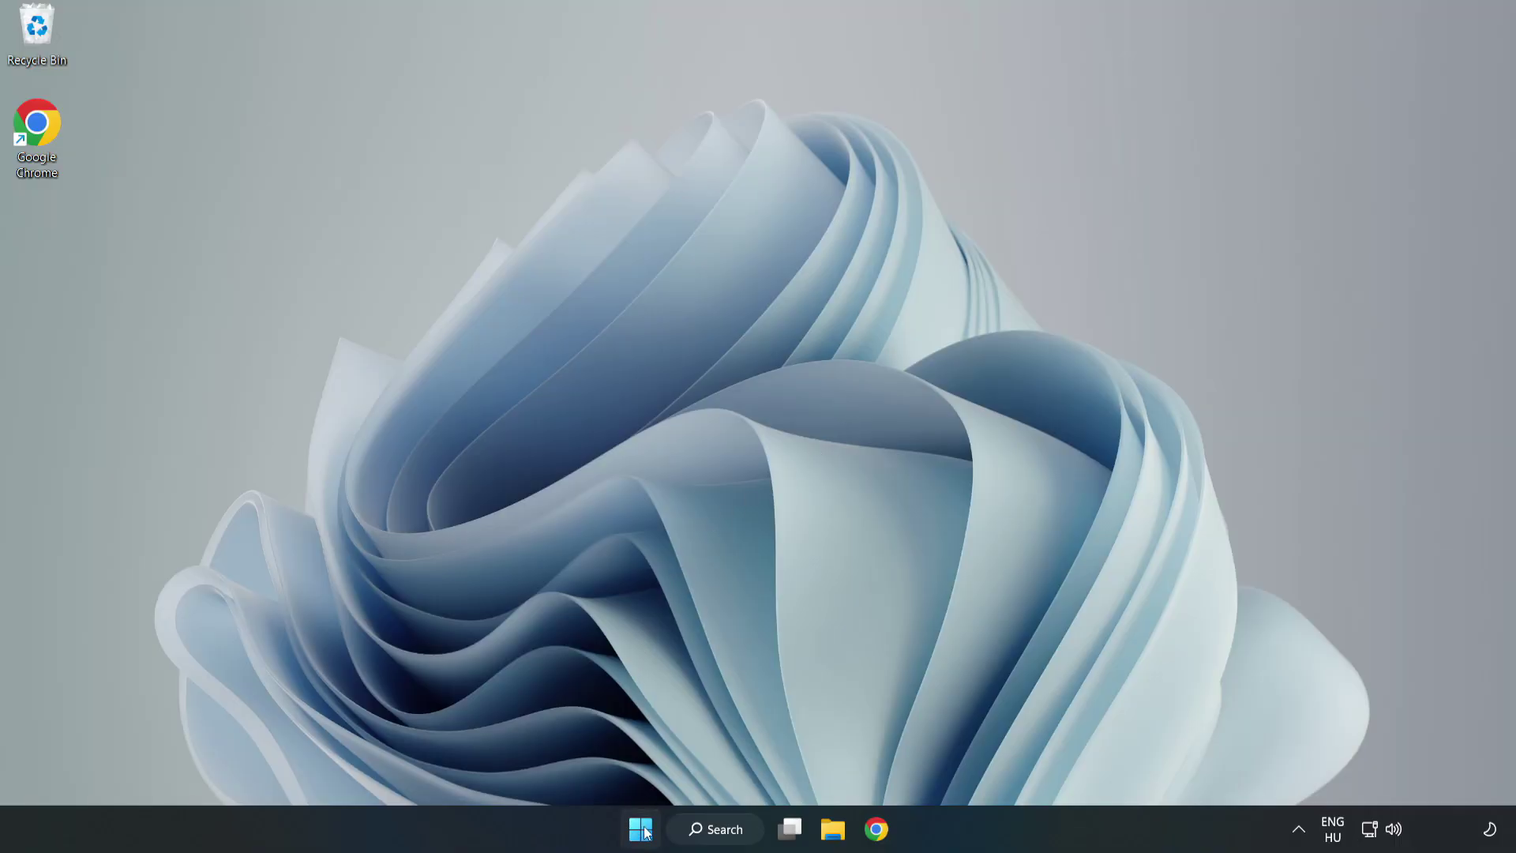
Open Task Manager from the Start button menu and show the startup apps
right_click(641, 831)
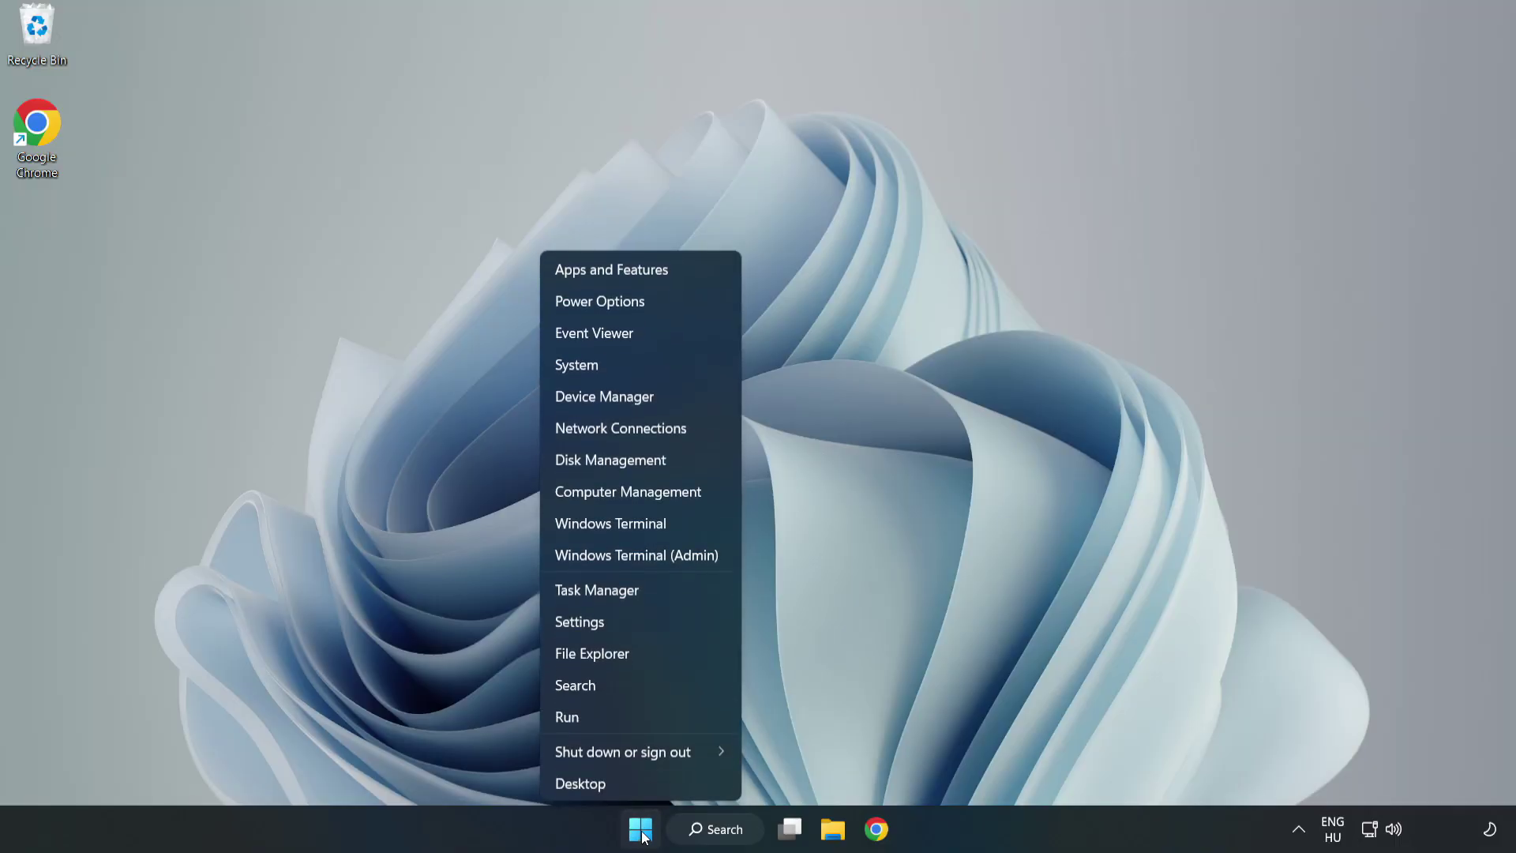
left_click(639, 591)
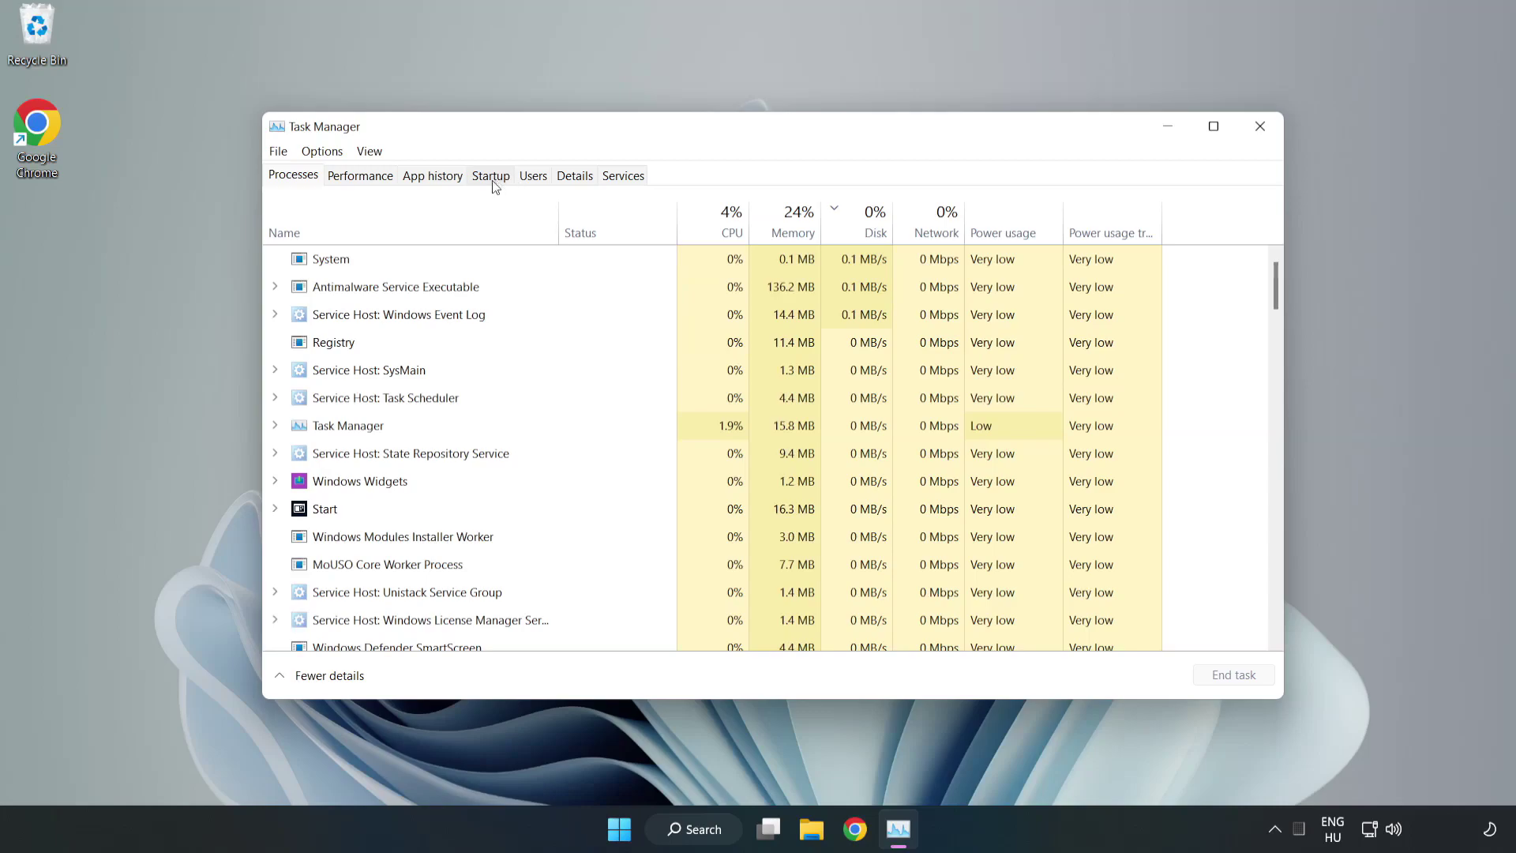
left_click(493, 180)
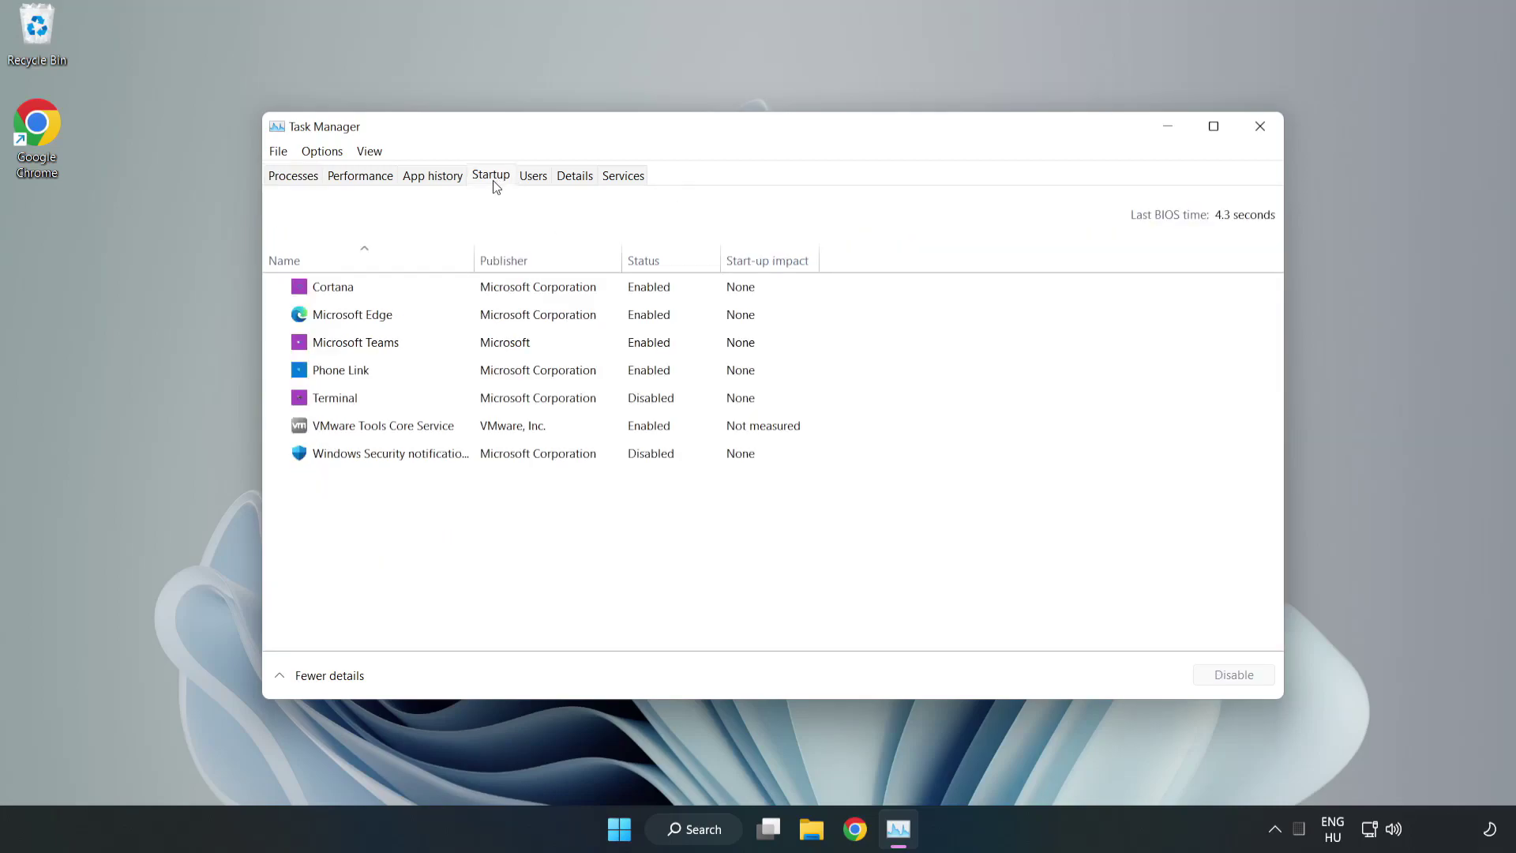
Disable Cortana, Microsoft Edge, Microsoft Teams and Phone Link at startup, then close Task Manager
left_click(544, 294)
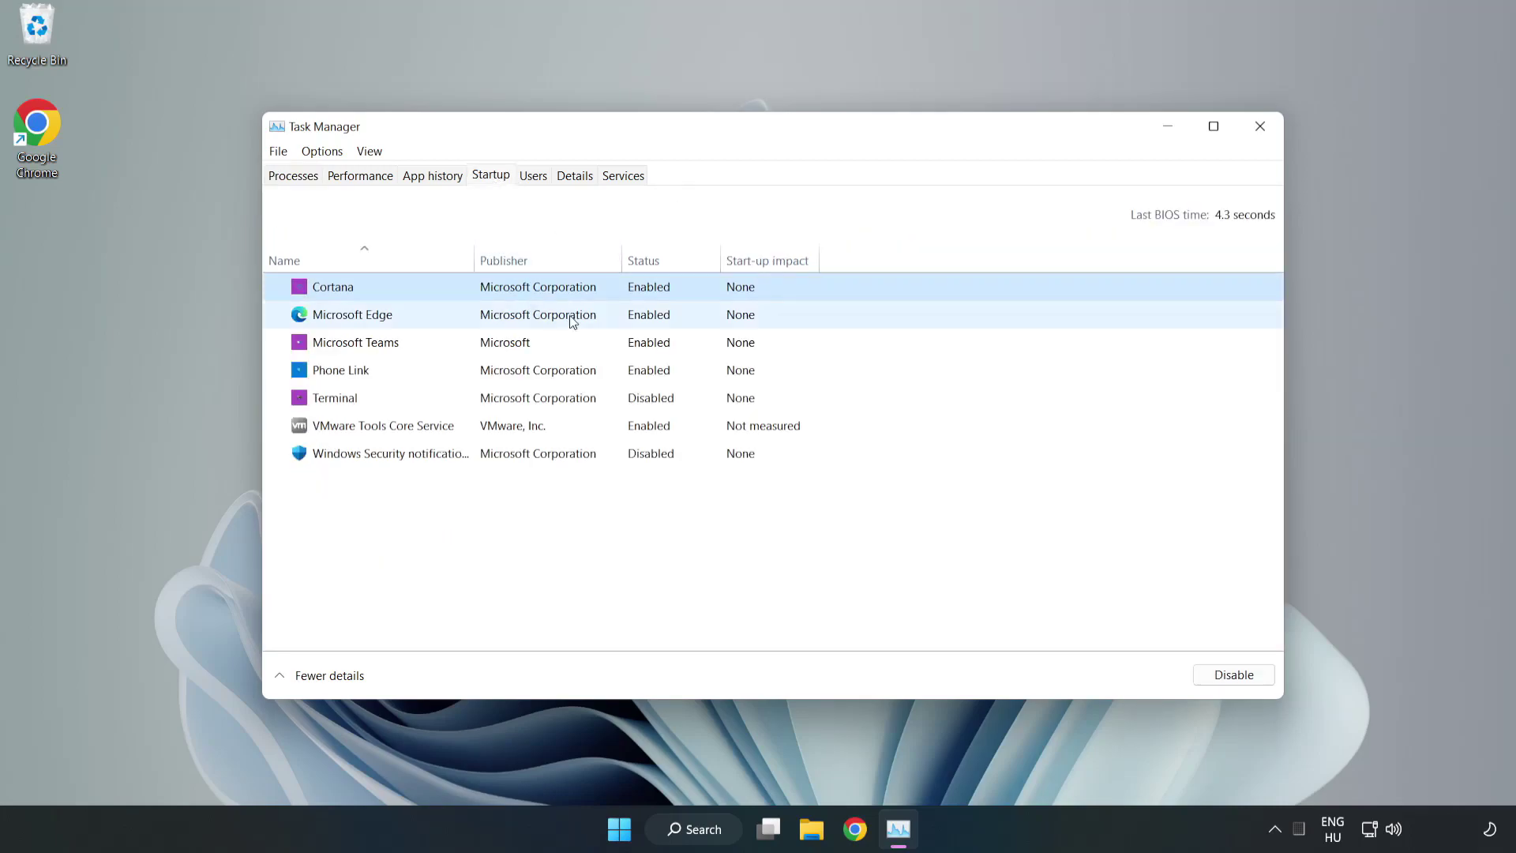
left_click(1204, 673)
left_click(679, 324)
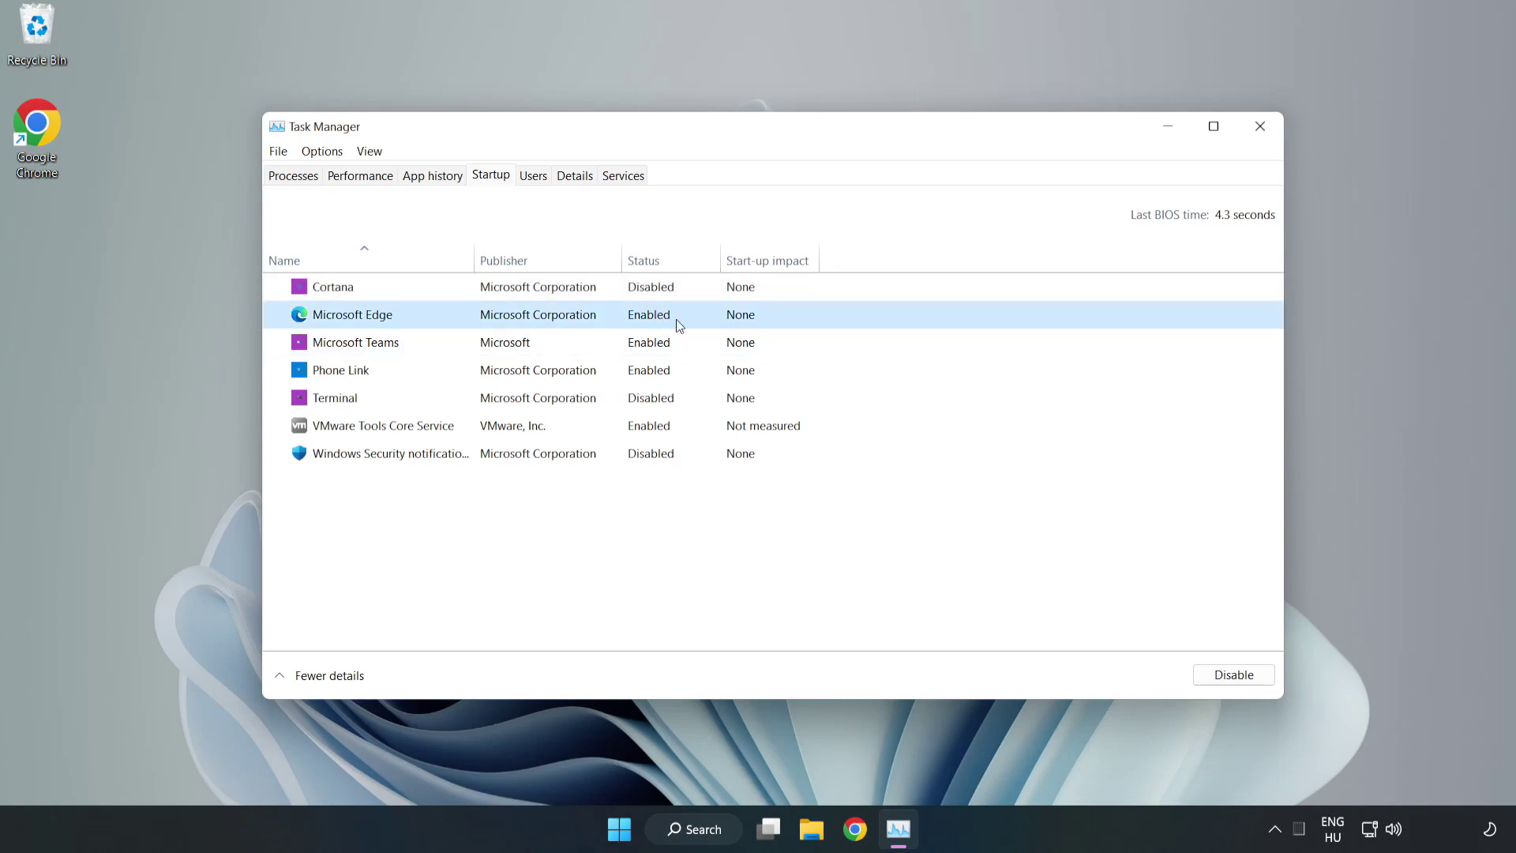
left_click(1231, 675)
left_click(518, 345)
left_click(1231, 675)
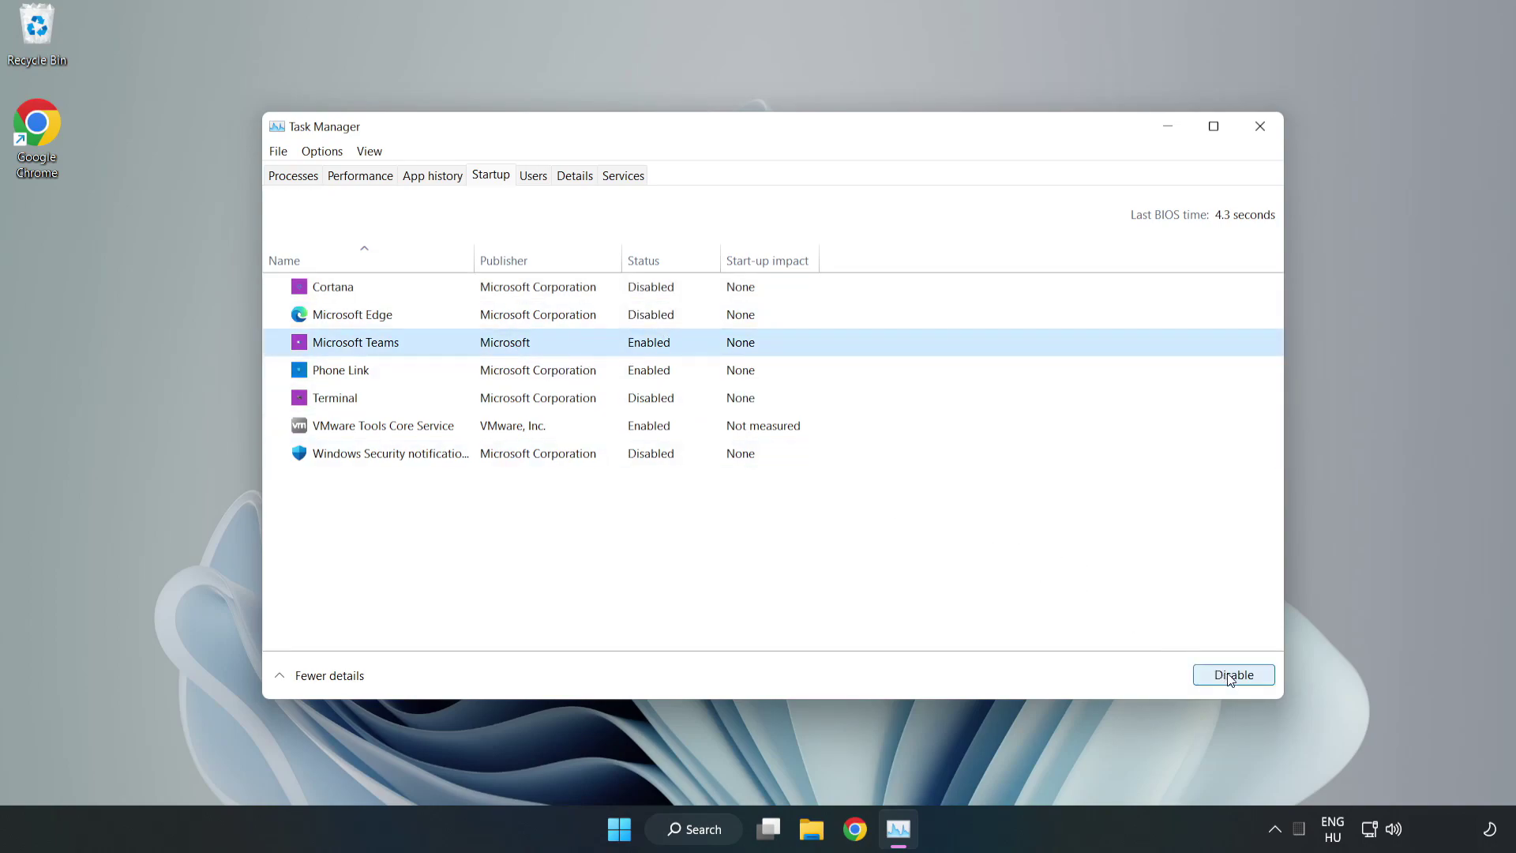
left_click(529, 381)
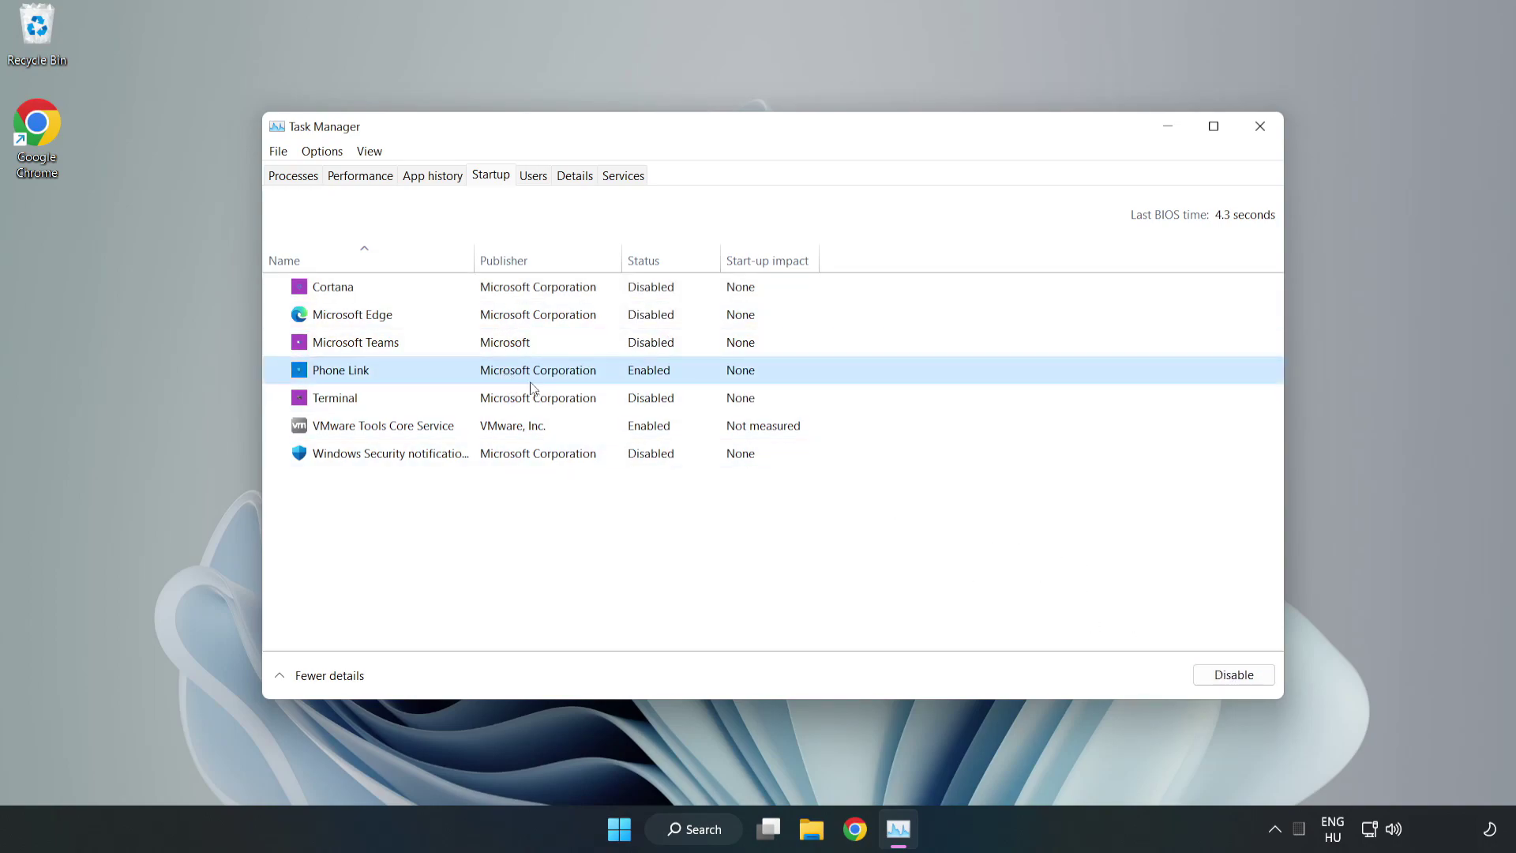
left_click(1233, 677)
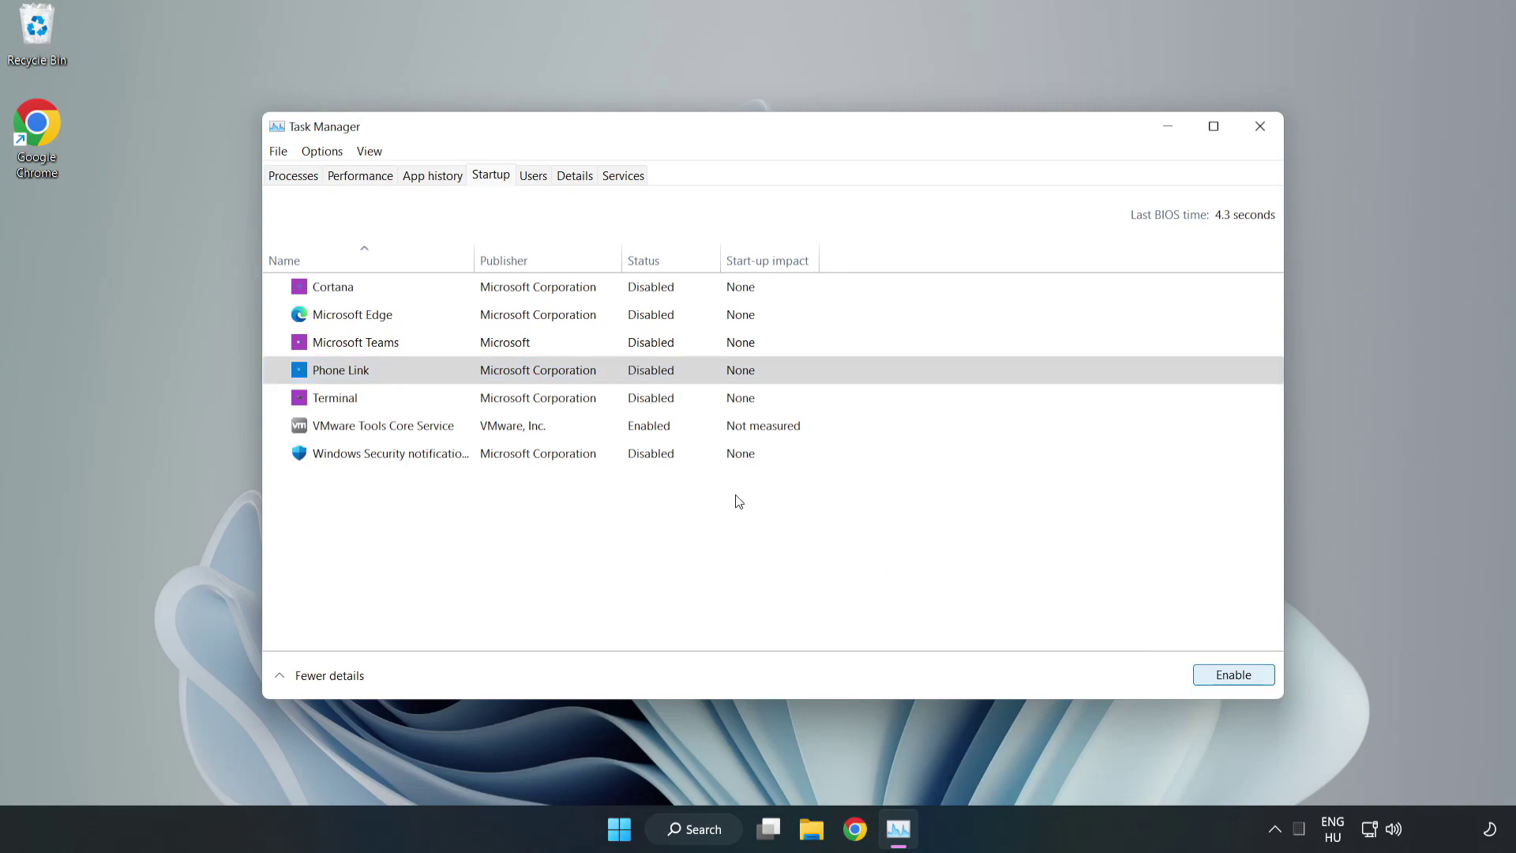
left_click(1261, 128)
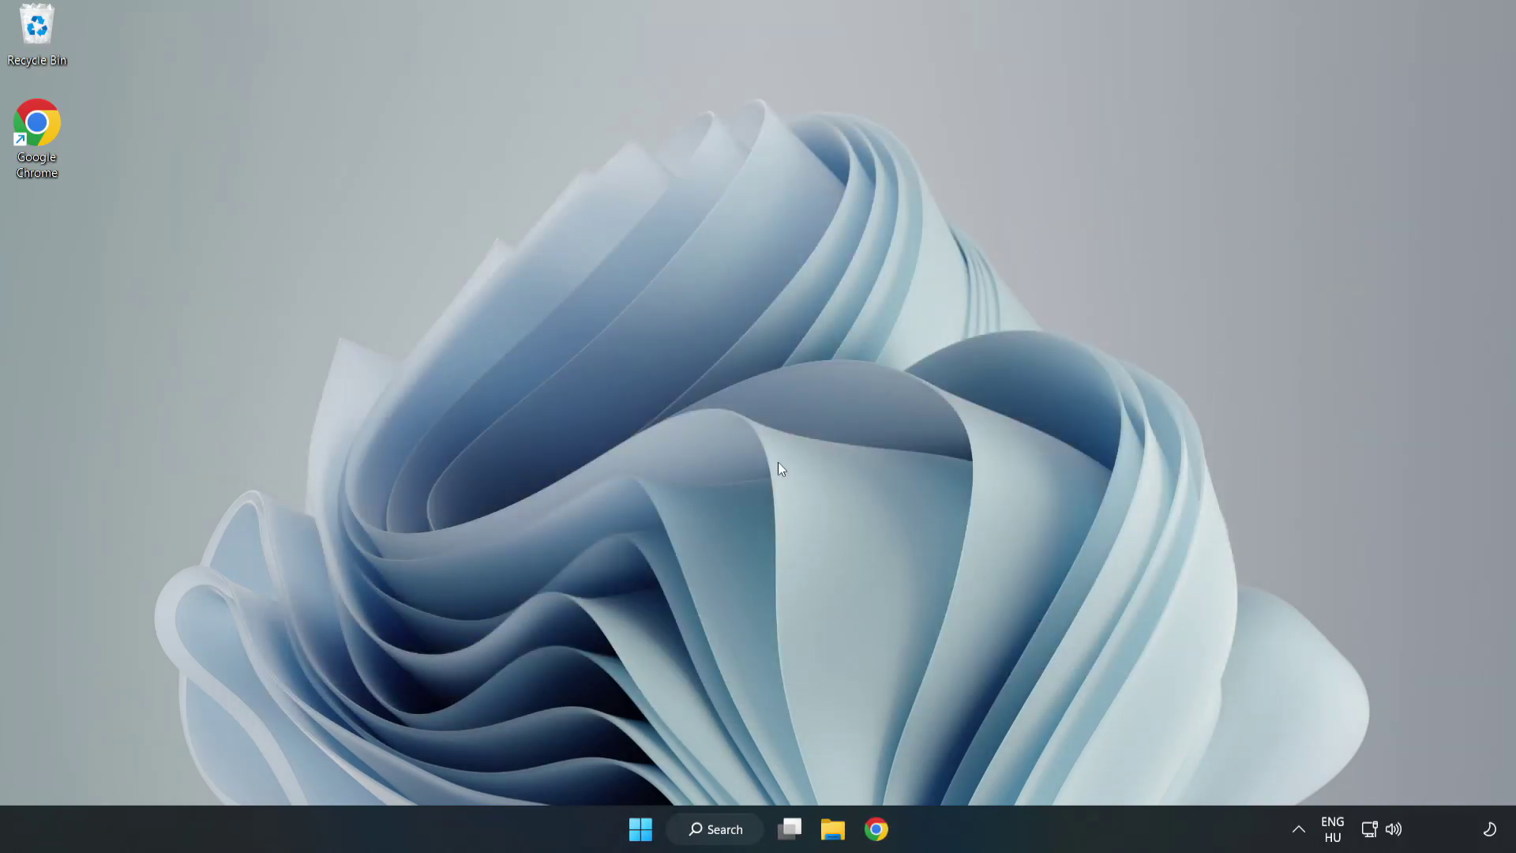
Download the DirectX End-User Runtime Web Installer in Chrome and run dxwebsetup.exe
left_click(875, 839)
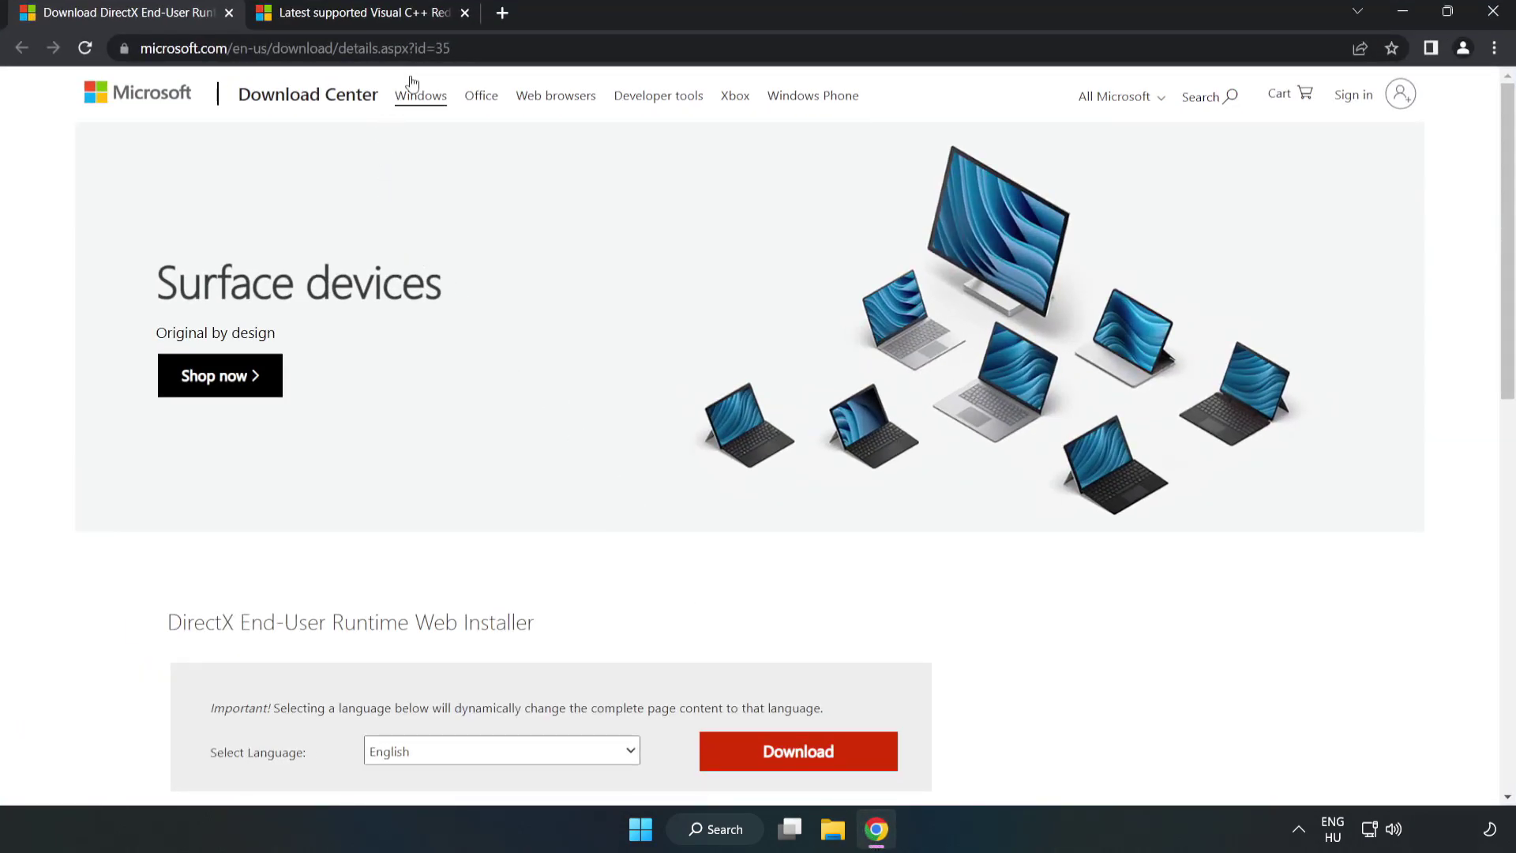
left_click(473, 48)
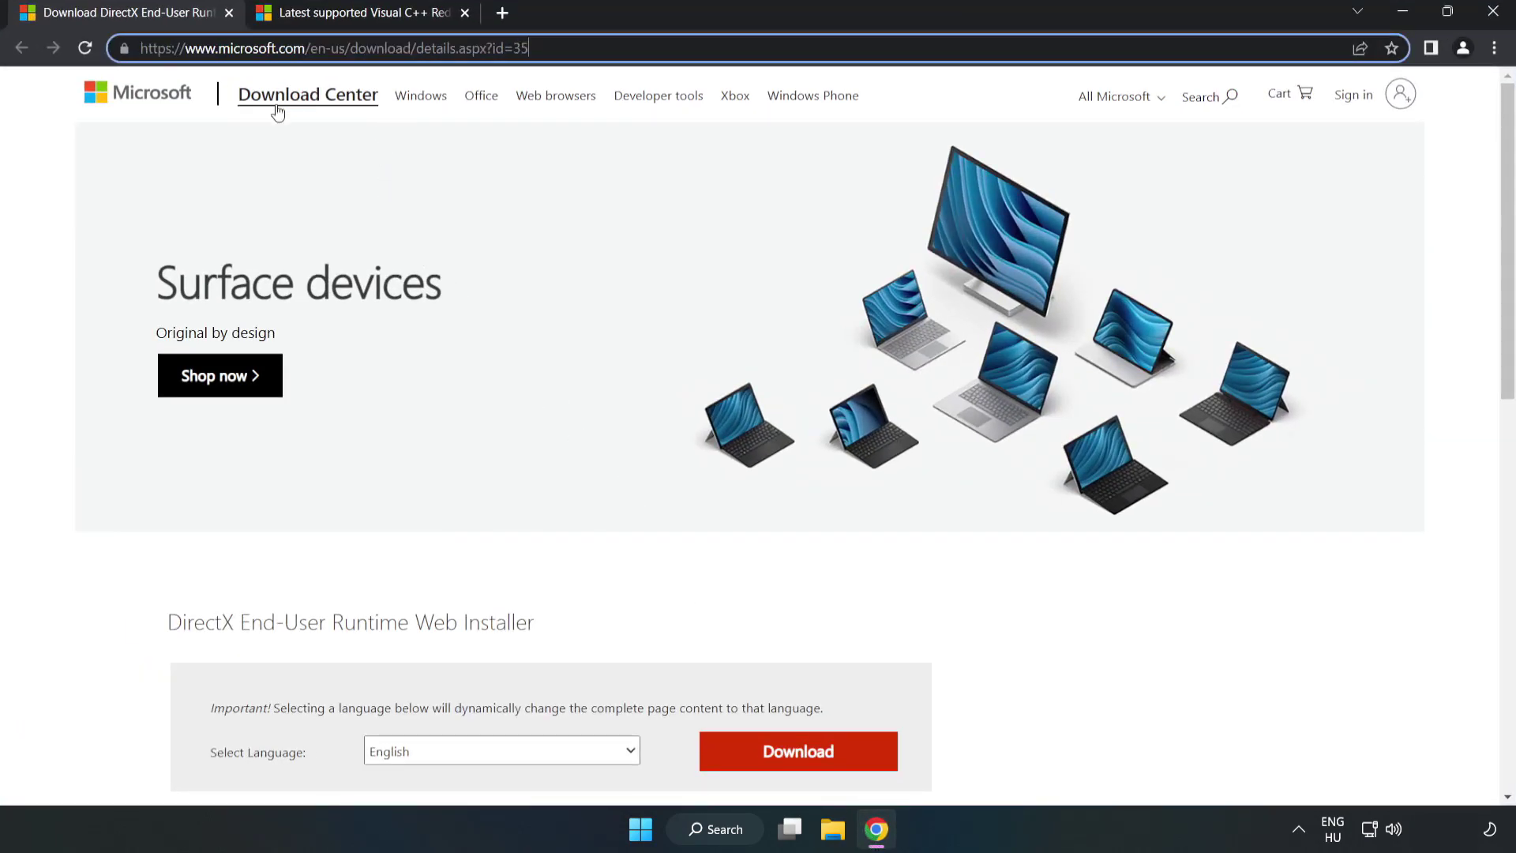
left_click(64, 180)
scroll(59, 180, "down", 3)
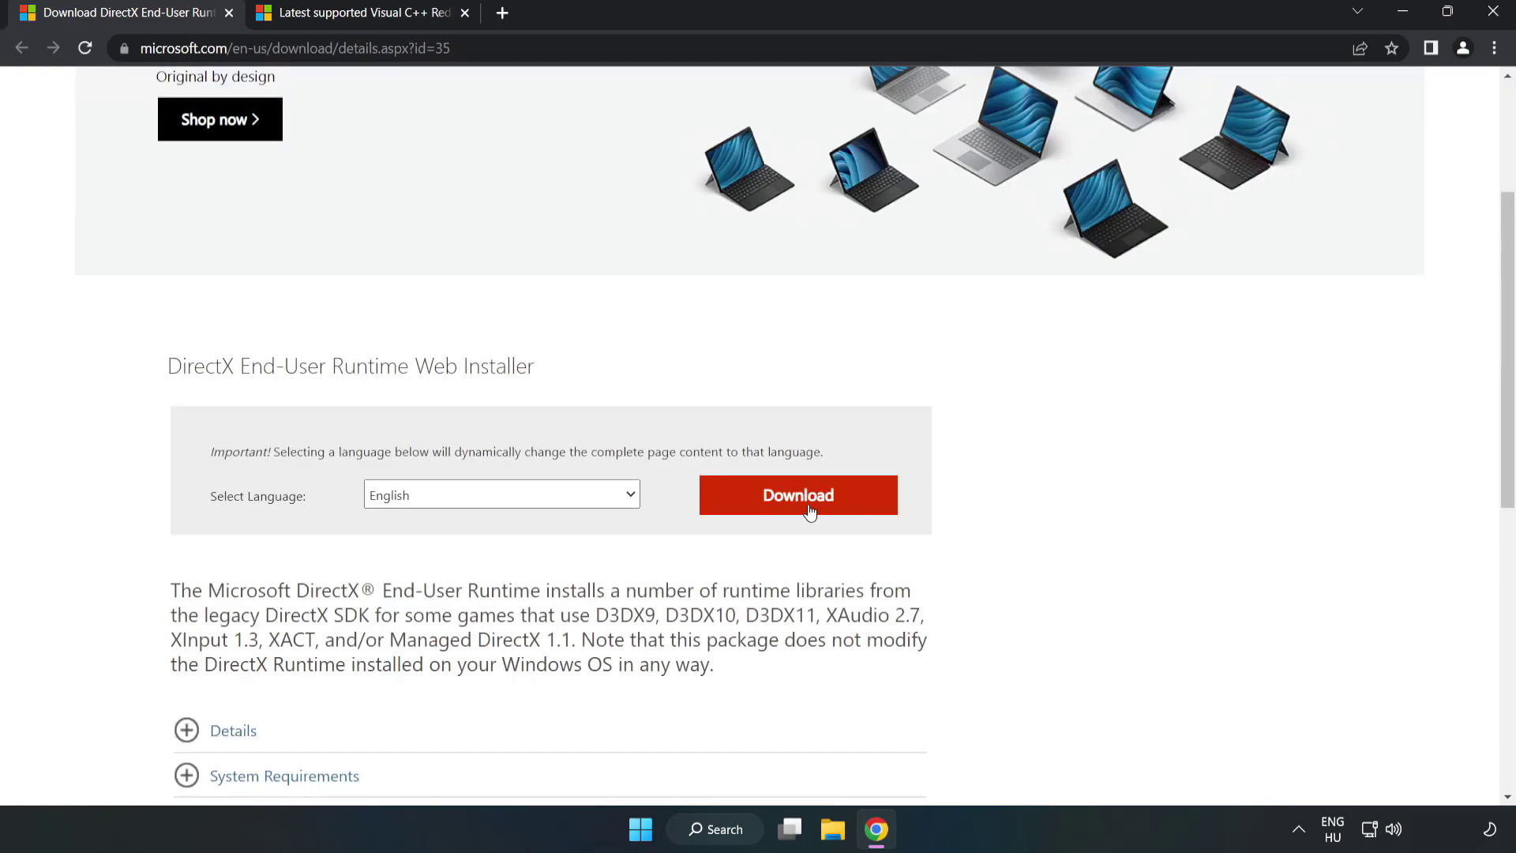
left_click(805, 509)
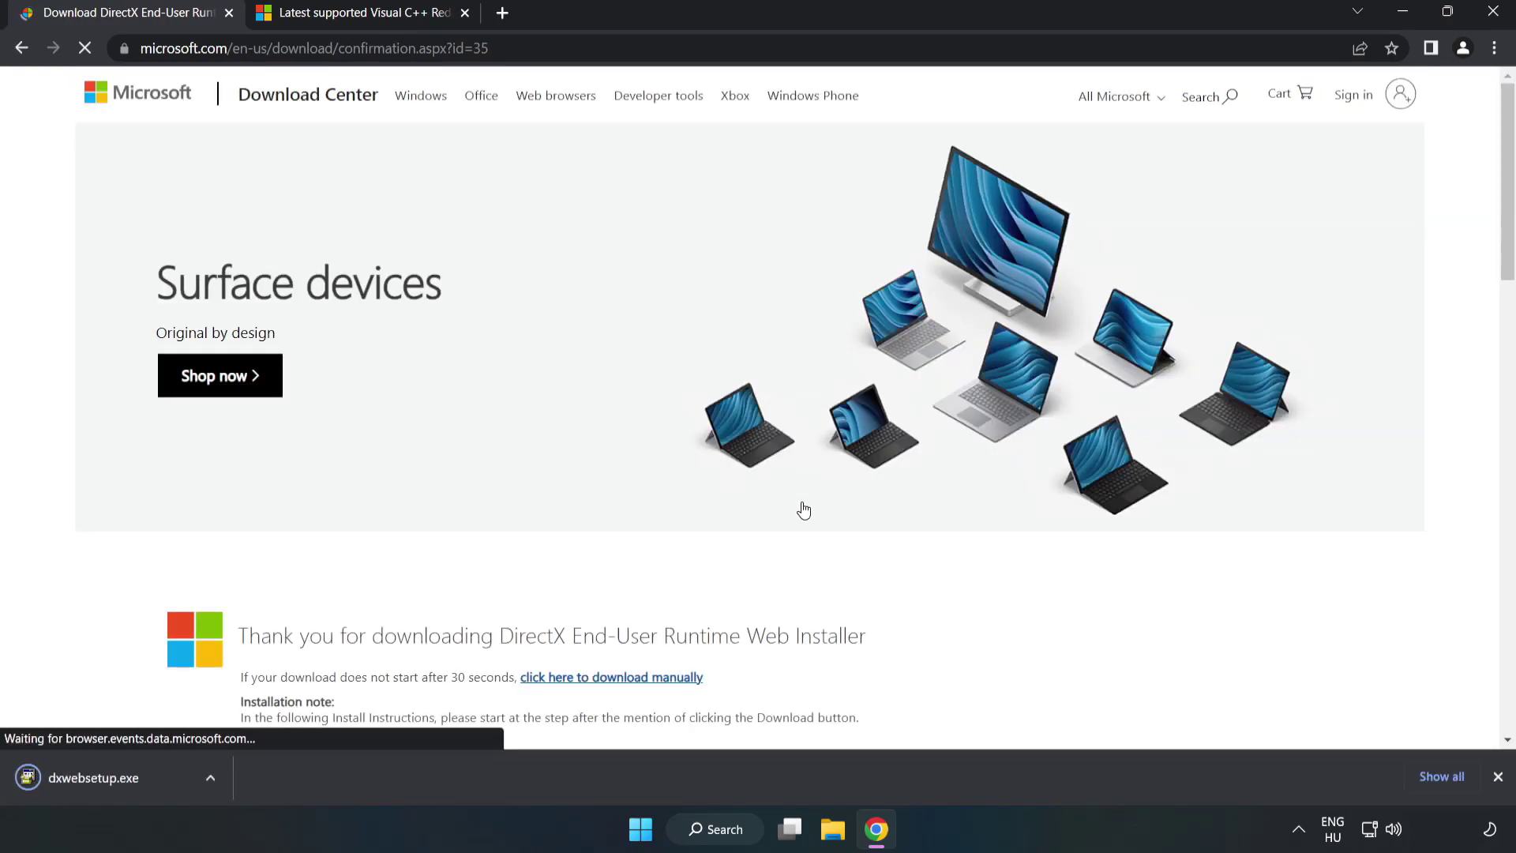
left_click(112, 778)
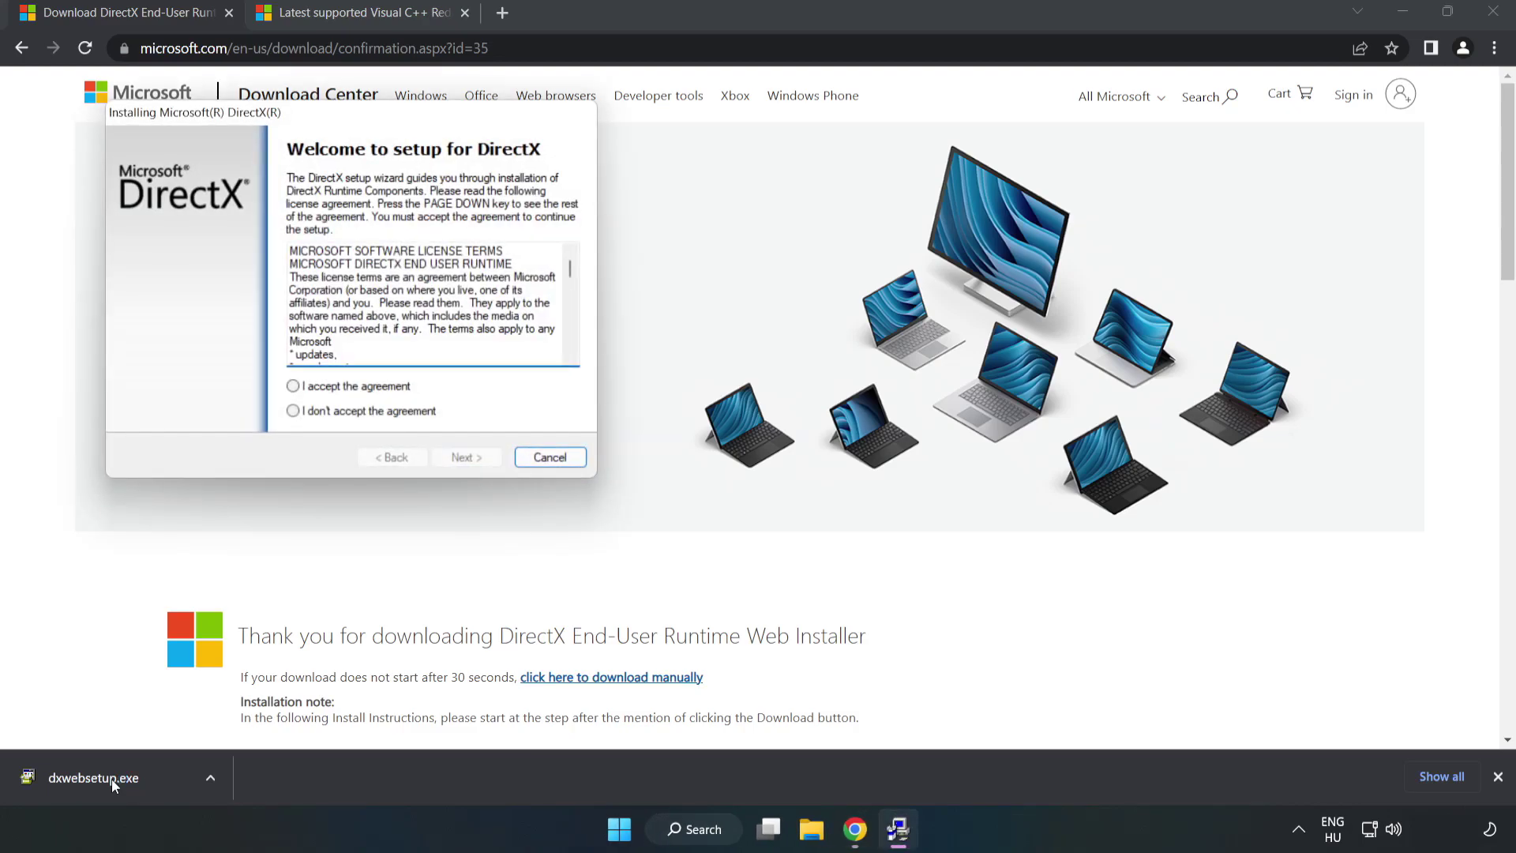
Accept the DirectX license, decline the Bing Bar offer, and finish setup
left_click_drag(344, 128, 736, 260)
left_click_drag(965, 403, 963, 473)
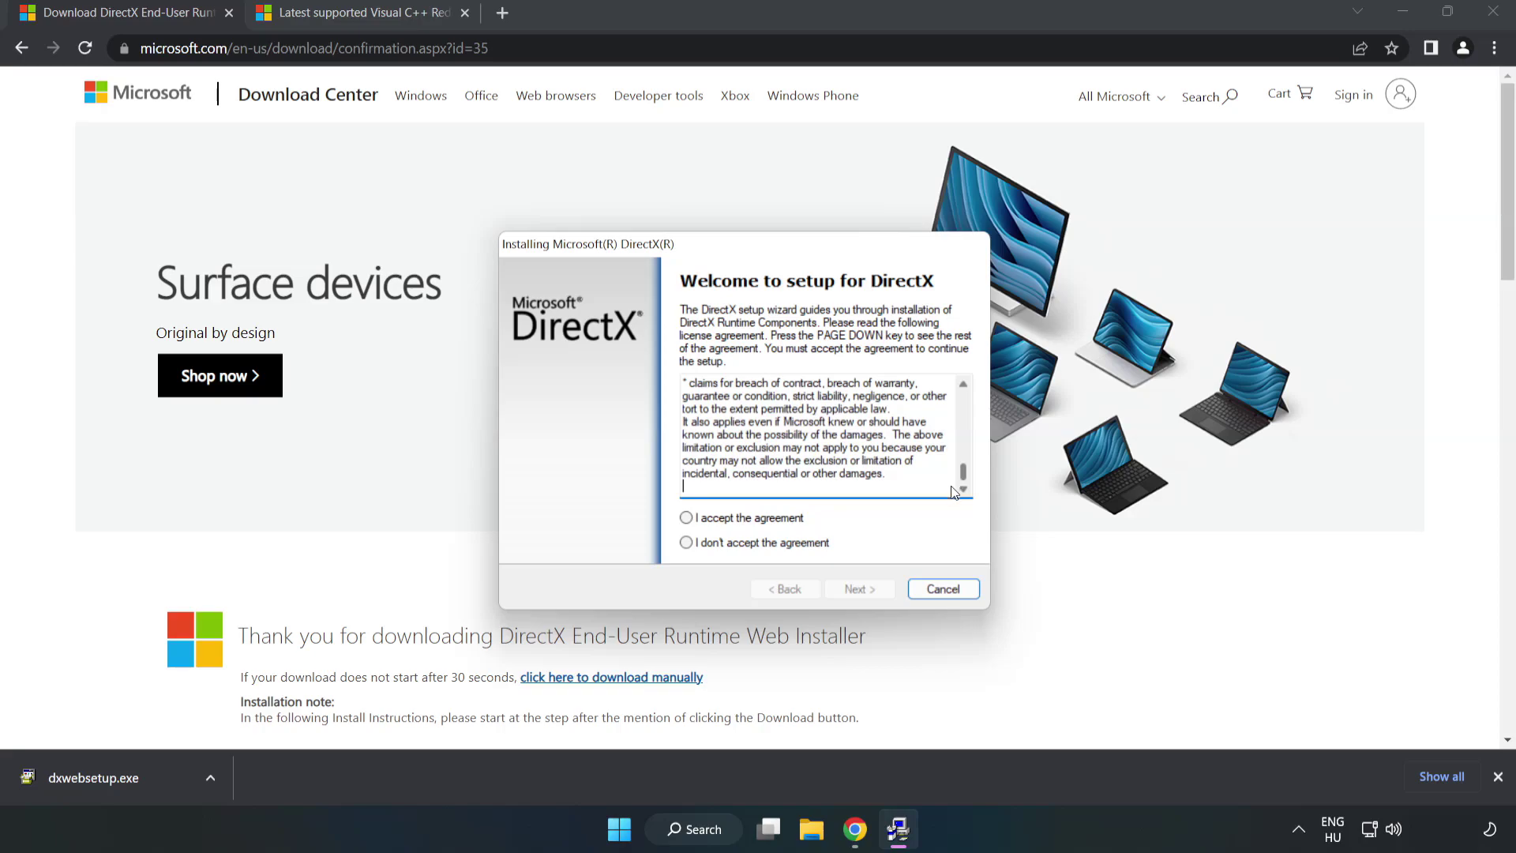
left_click(700, 521)
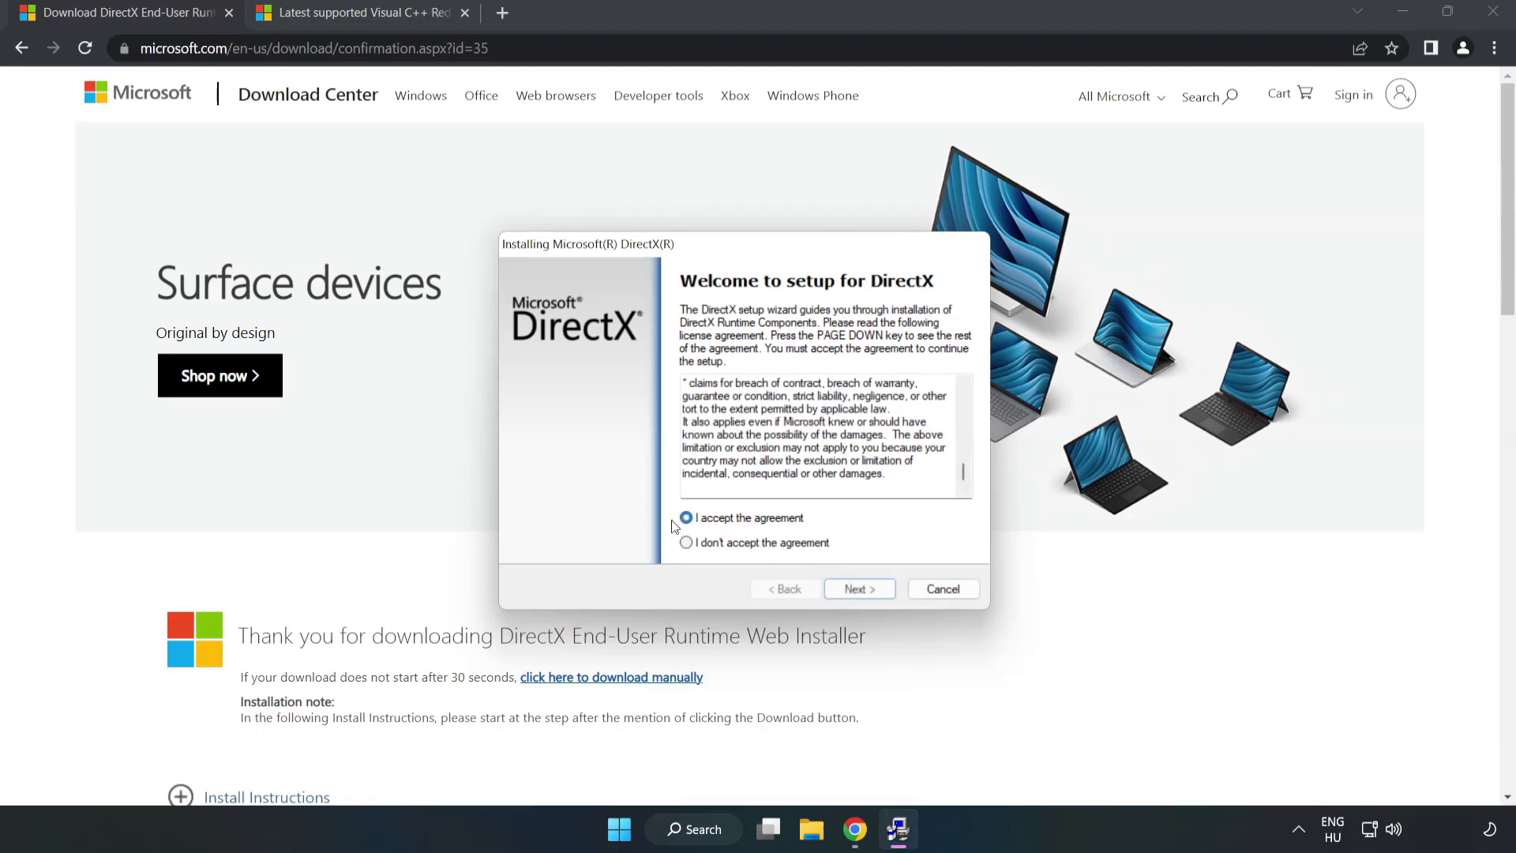
left_click(865, 593)
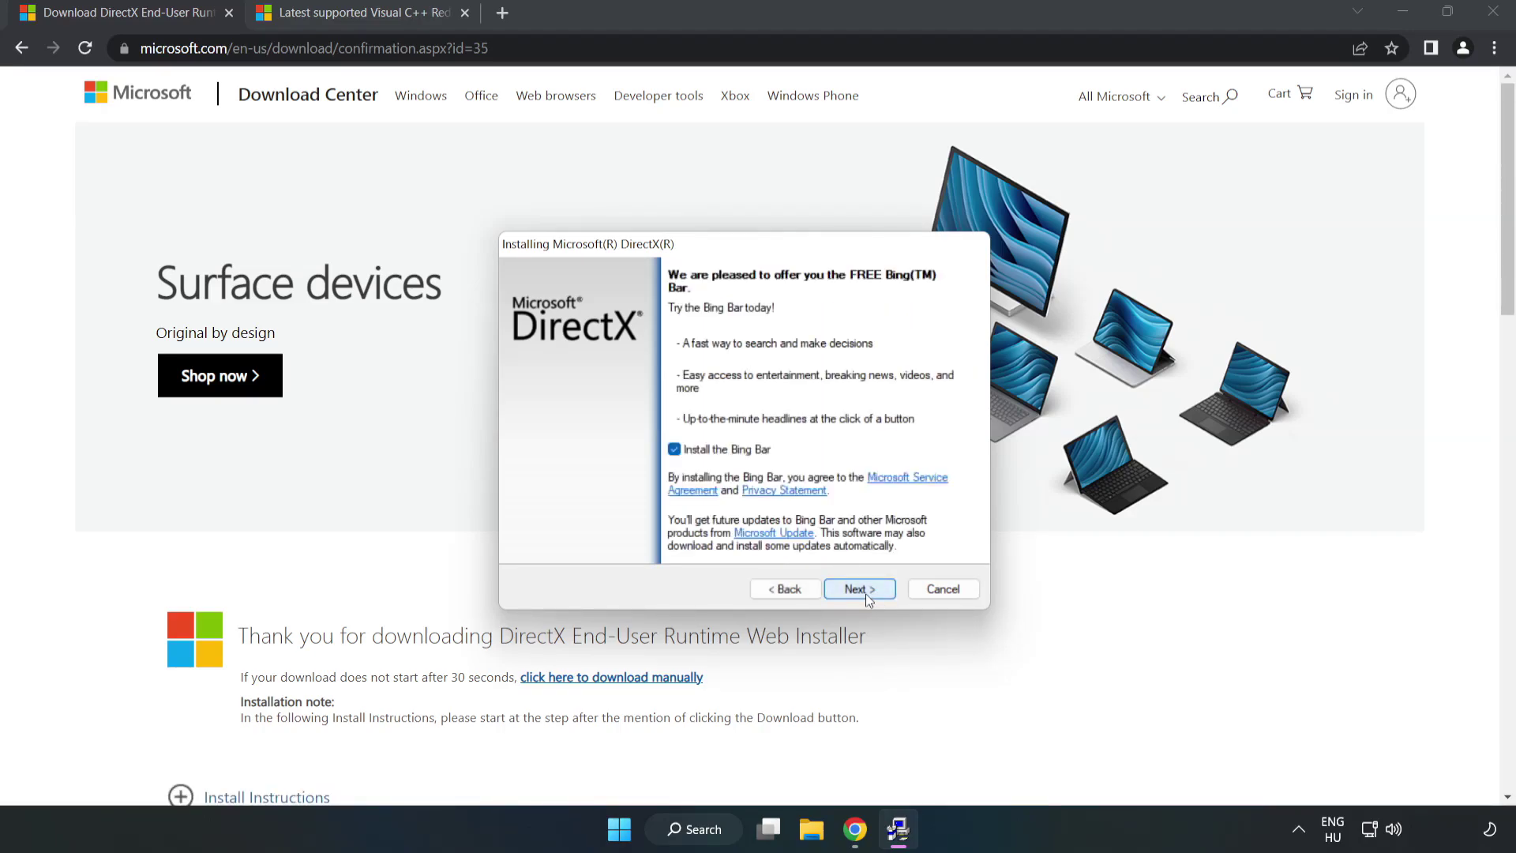
left_click(674, 450)
left_click(872, 593)
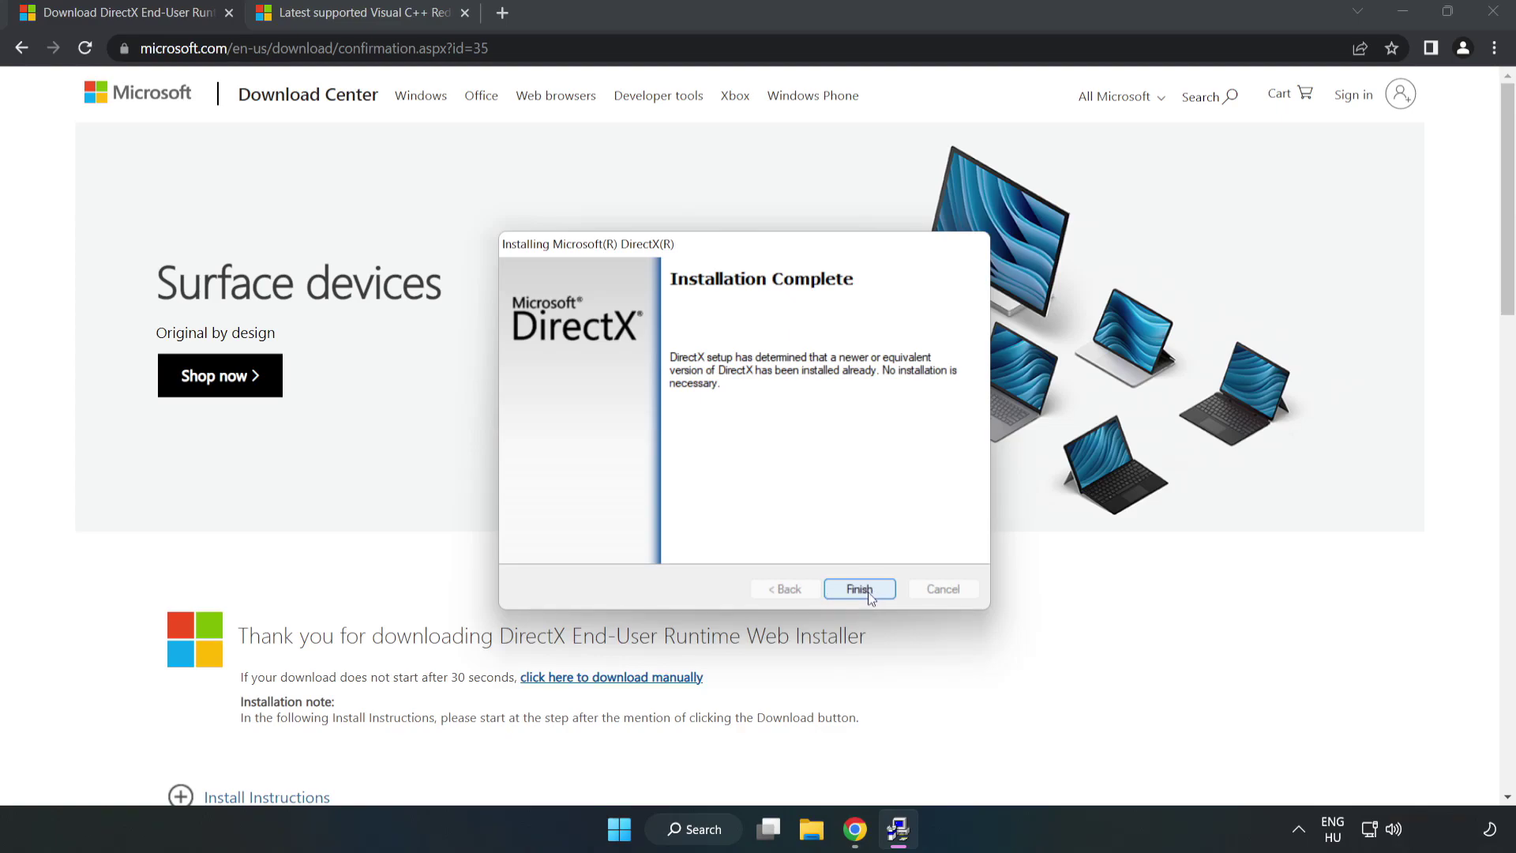
left_click(860, 589)
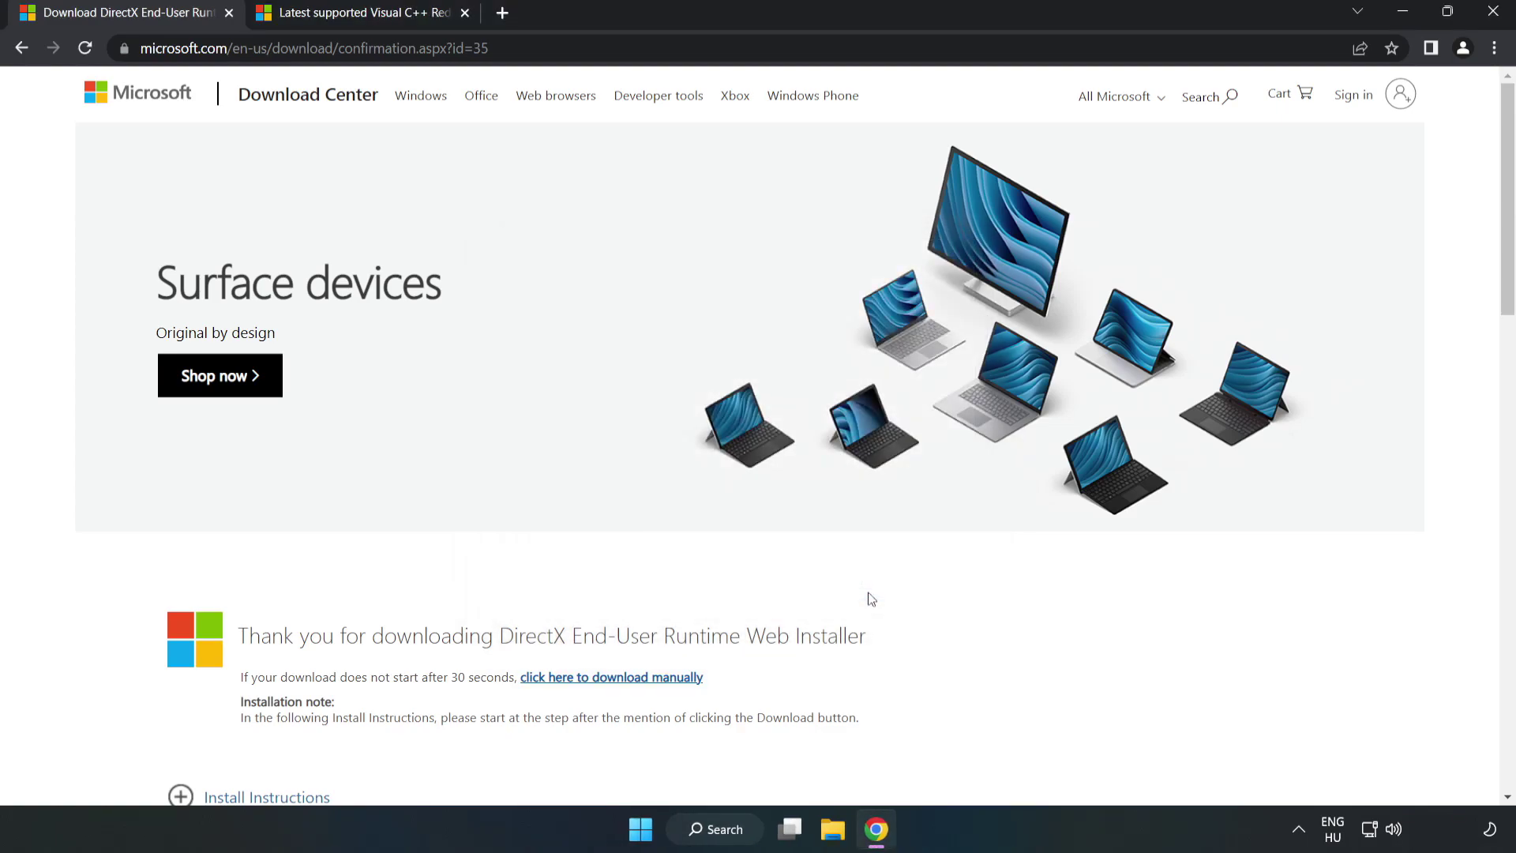
Close the DirectX tab and scroll the Visual C++ page to its download table
left_click(228, 13)
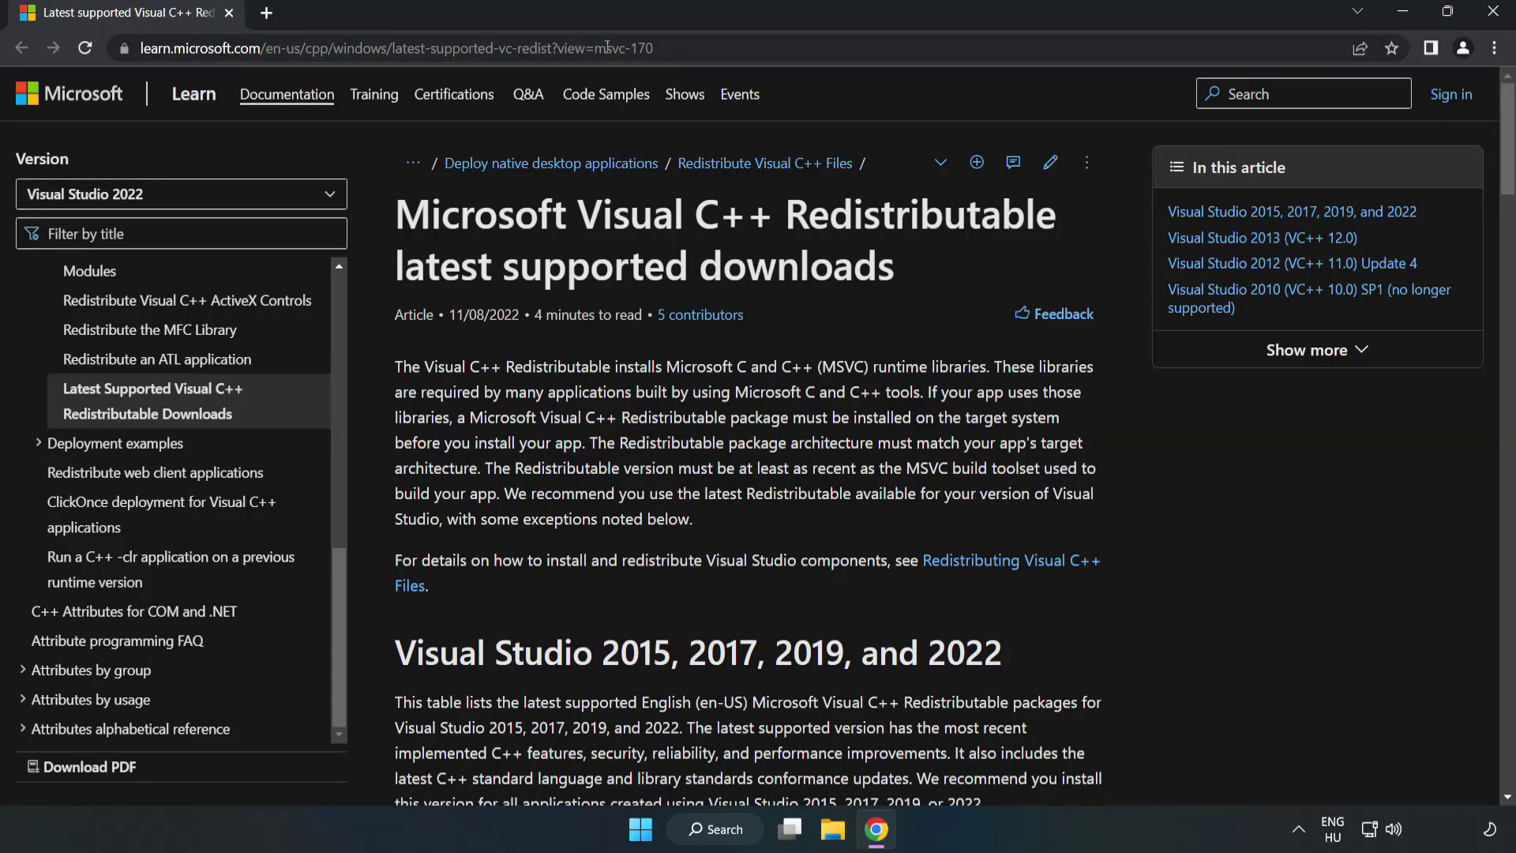
left_click(606, 46)
key("End")
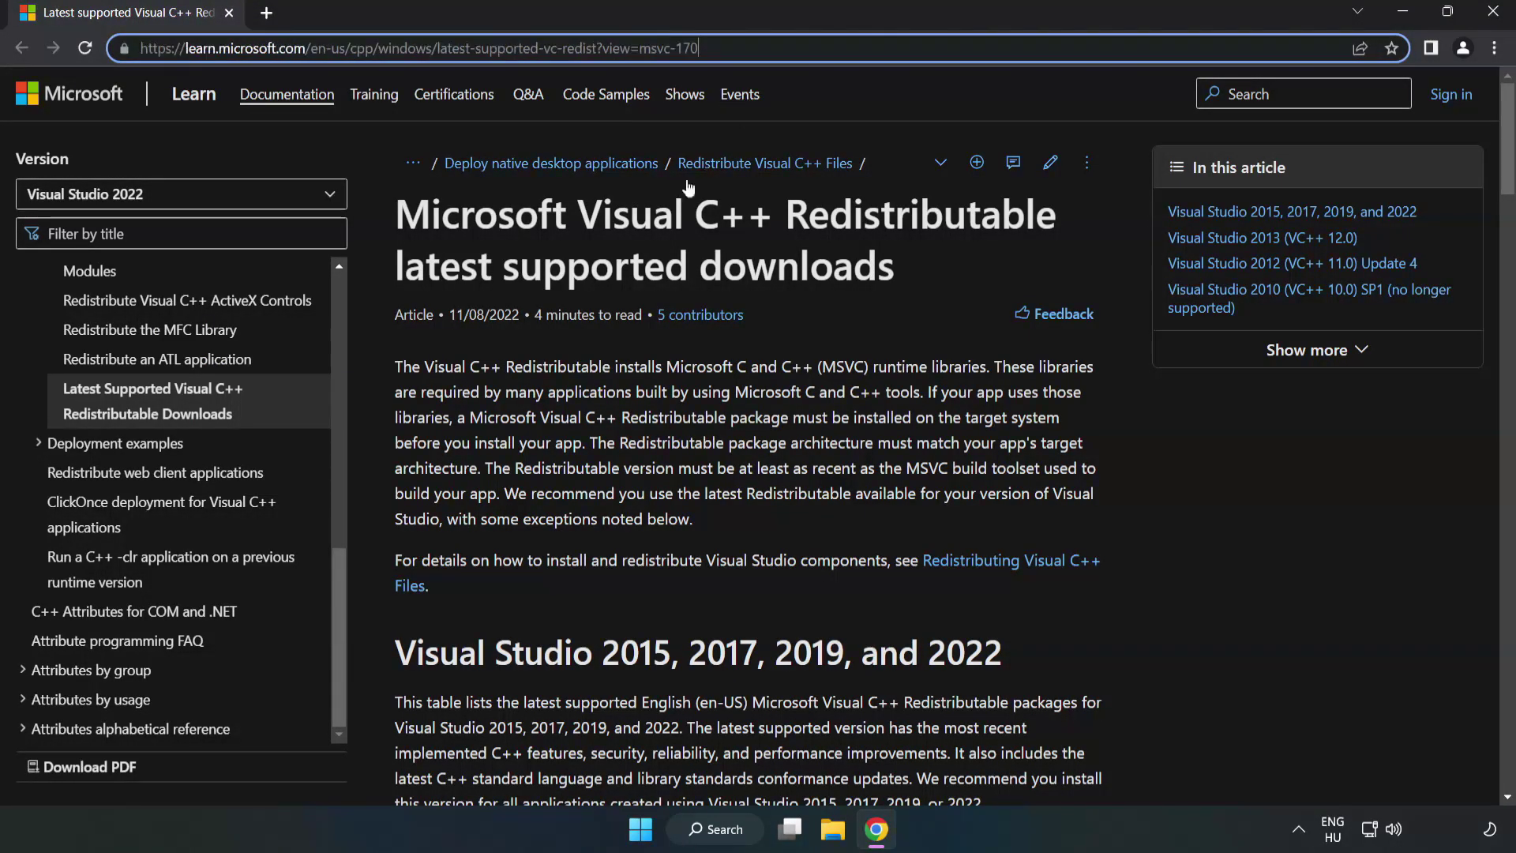
left_click(688, 188)
scroll(604, 291, "down", 1)
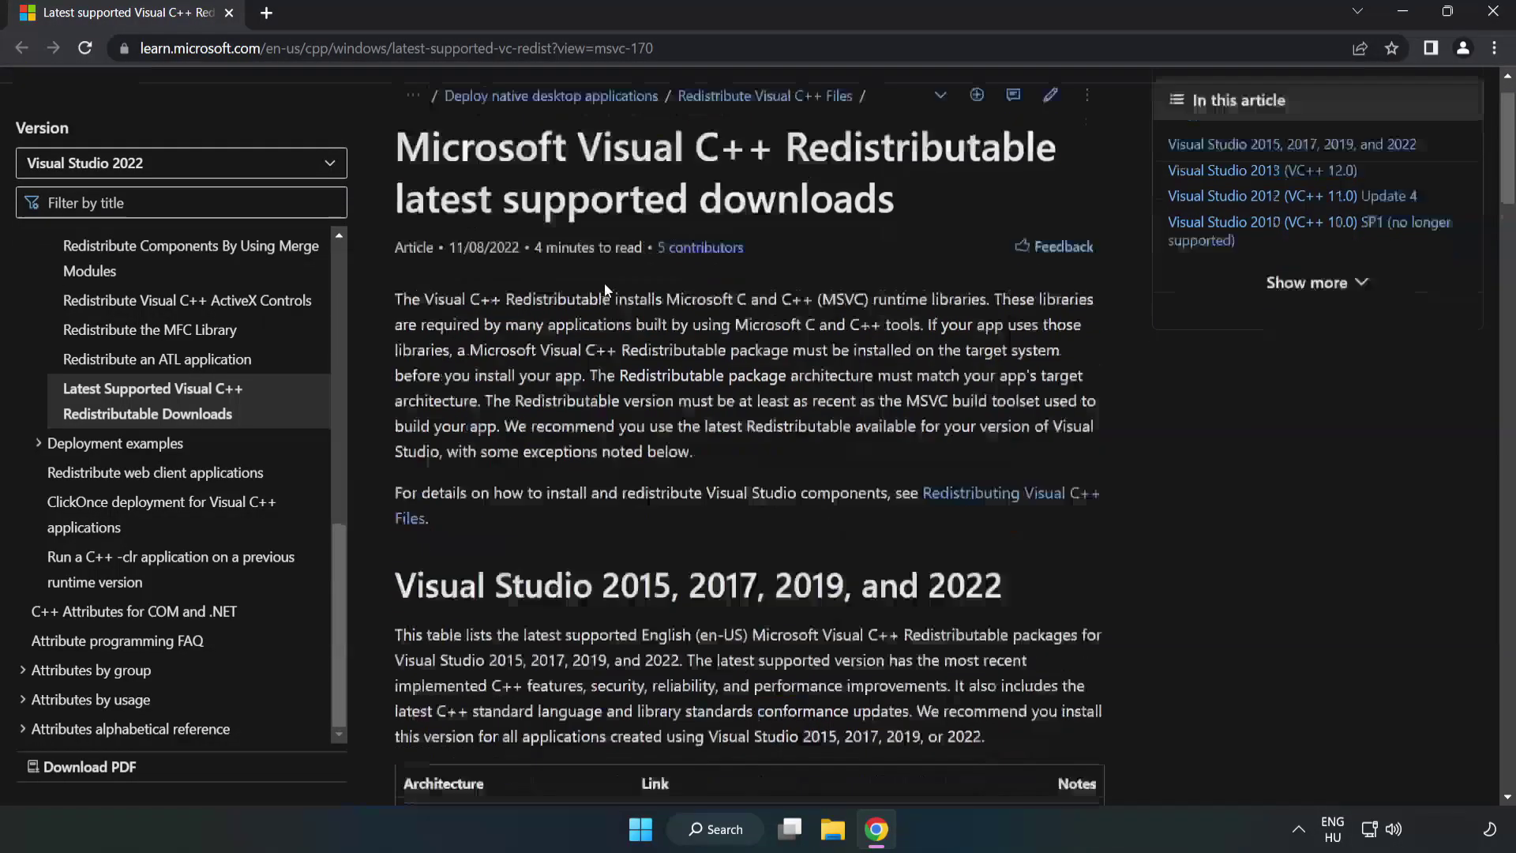
scroll(606, 291, "down", 5)
scroll(609, 296, "down", 1)
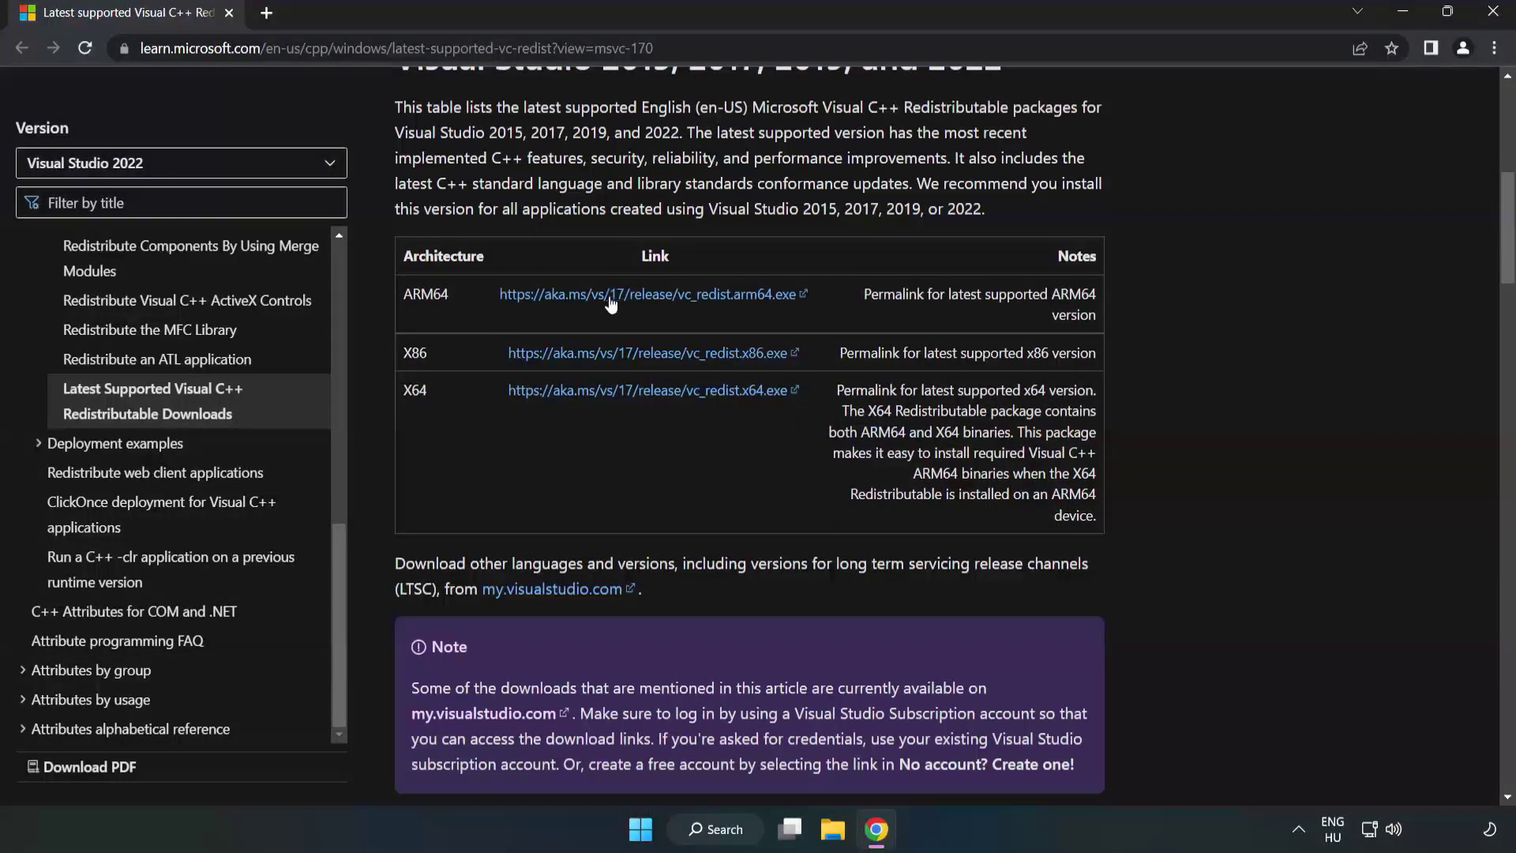
scroll(378, 238, "up", 1)
left_click_drag(391, 161, 1002, 157)
left_click(996, 158)
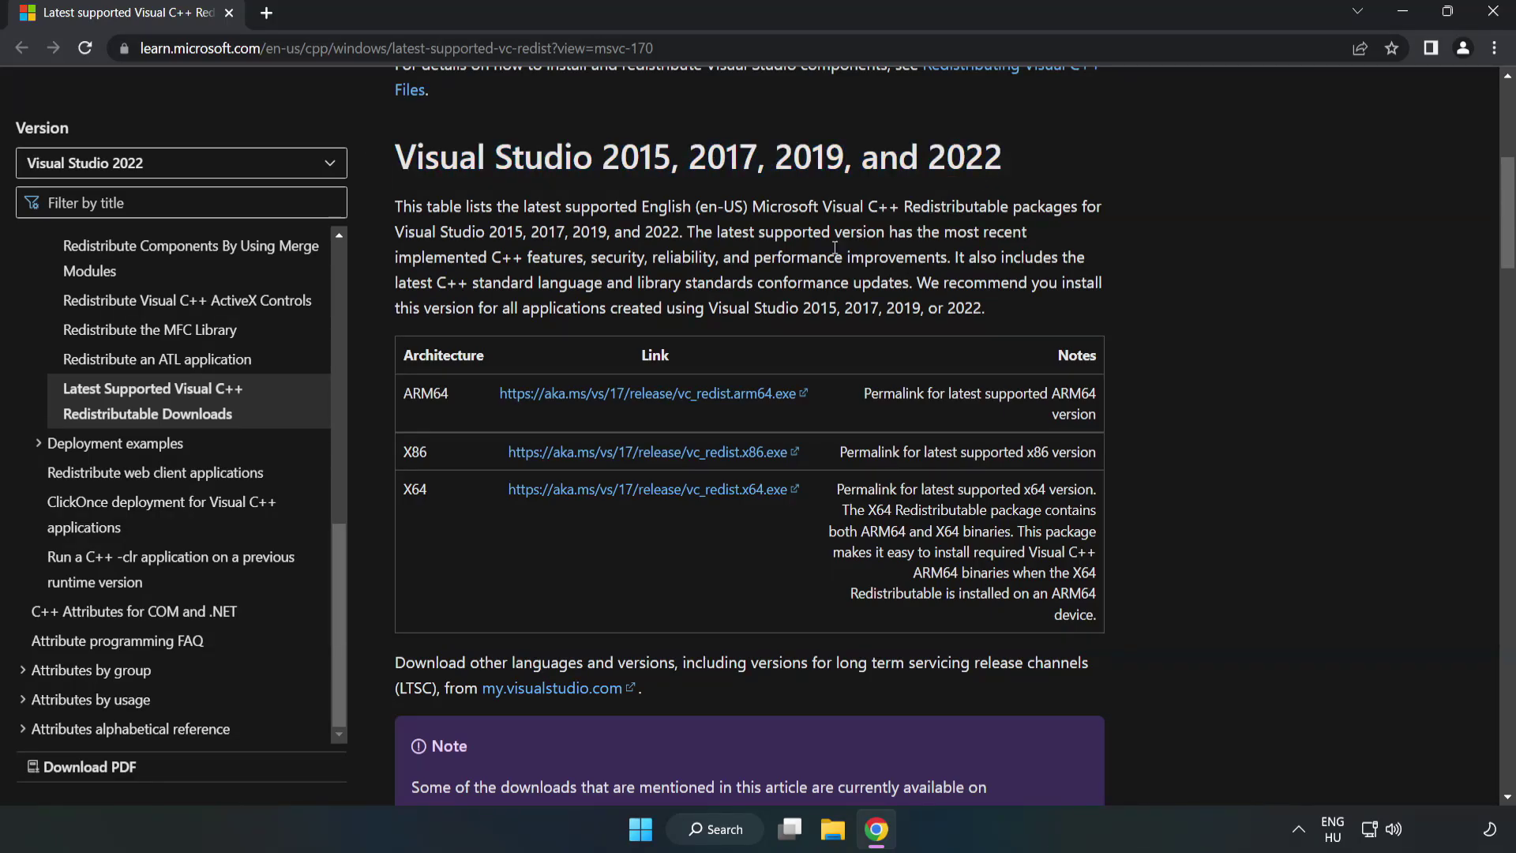
Download the ARM64, X86 and X64 Visual C++ Redistributable installers
left_click(617, 393)
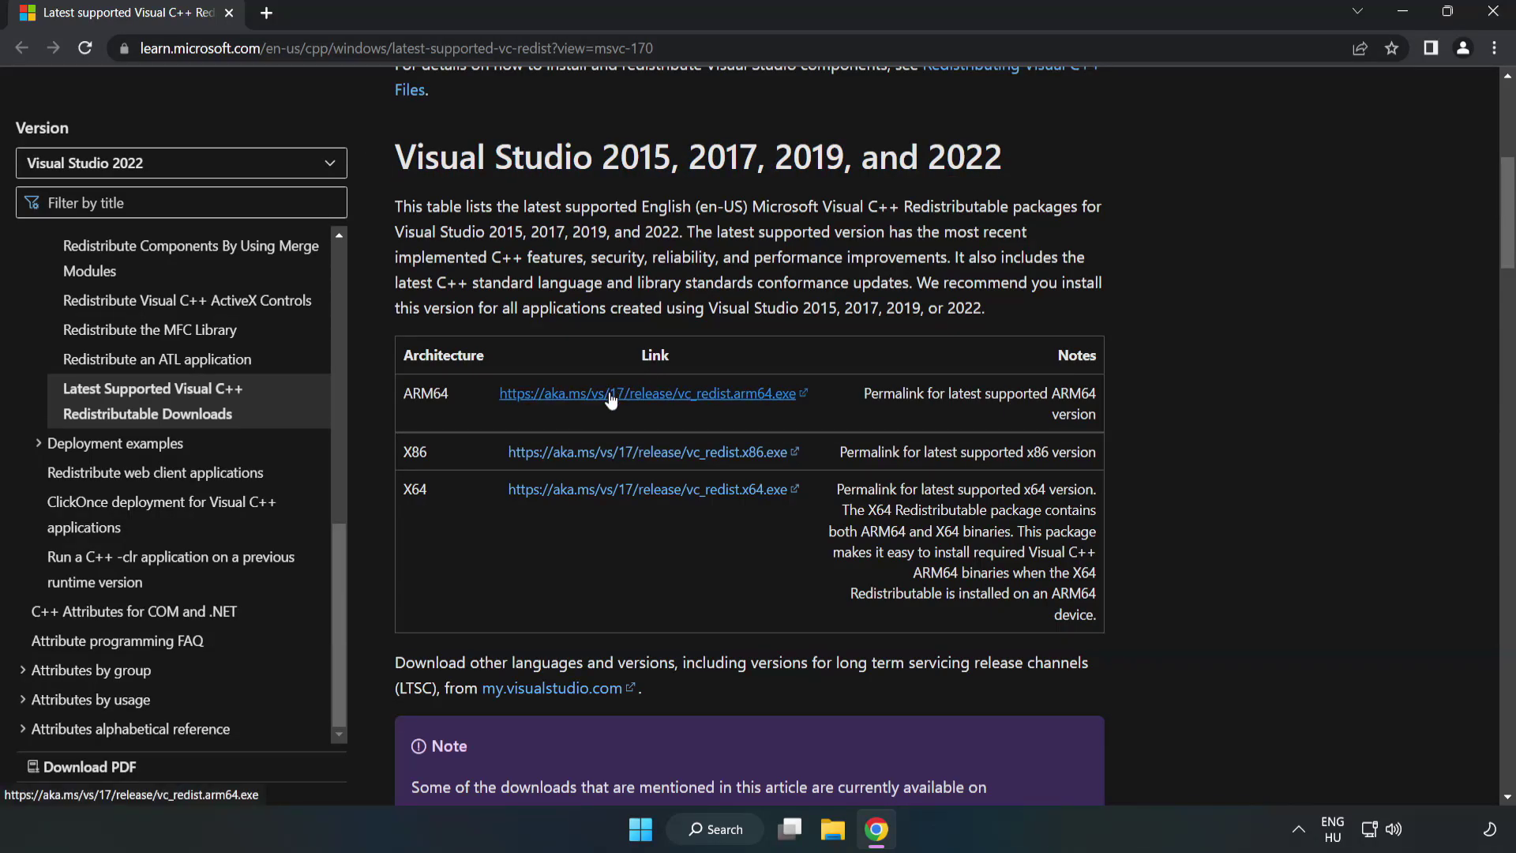
left_click(617, 466)
left_click(636, 491)
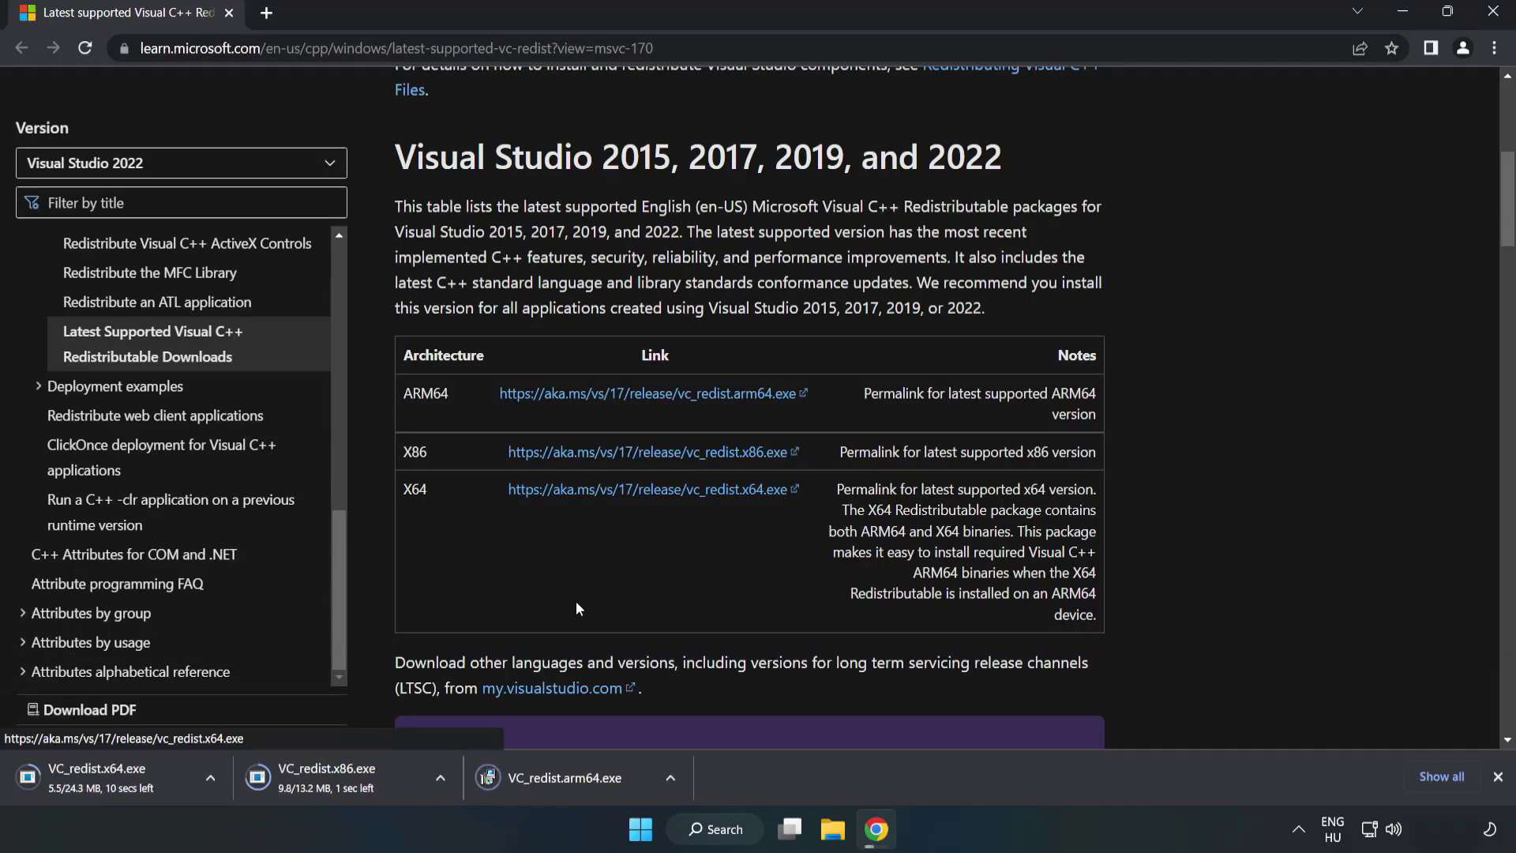
Install VC_redist.arm64.exe, which fails with error 0x80070661 (unsupported processor), then close it
left_click(578, 778)
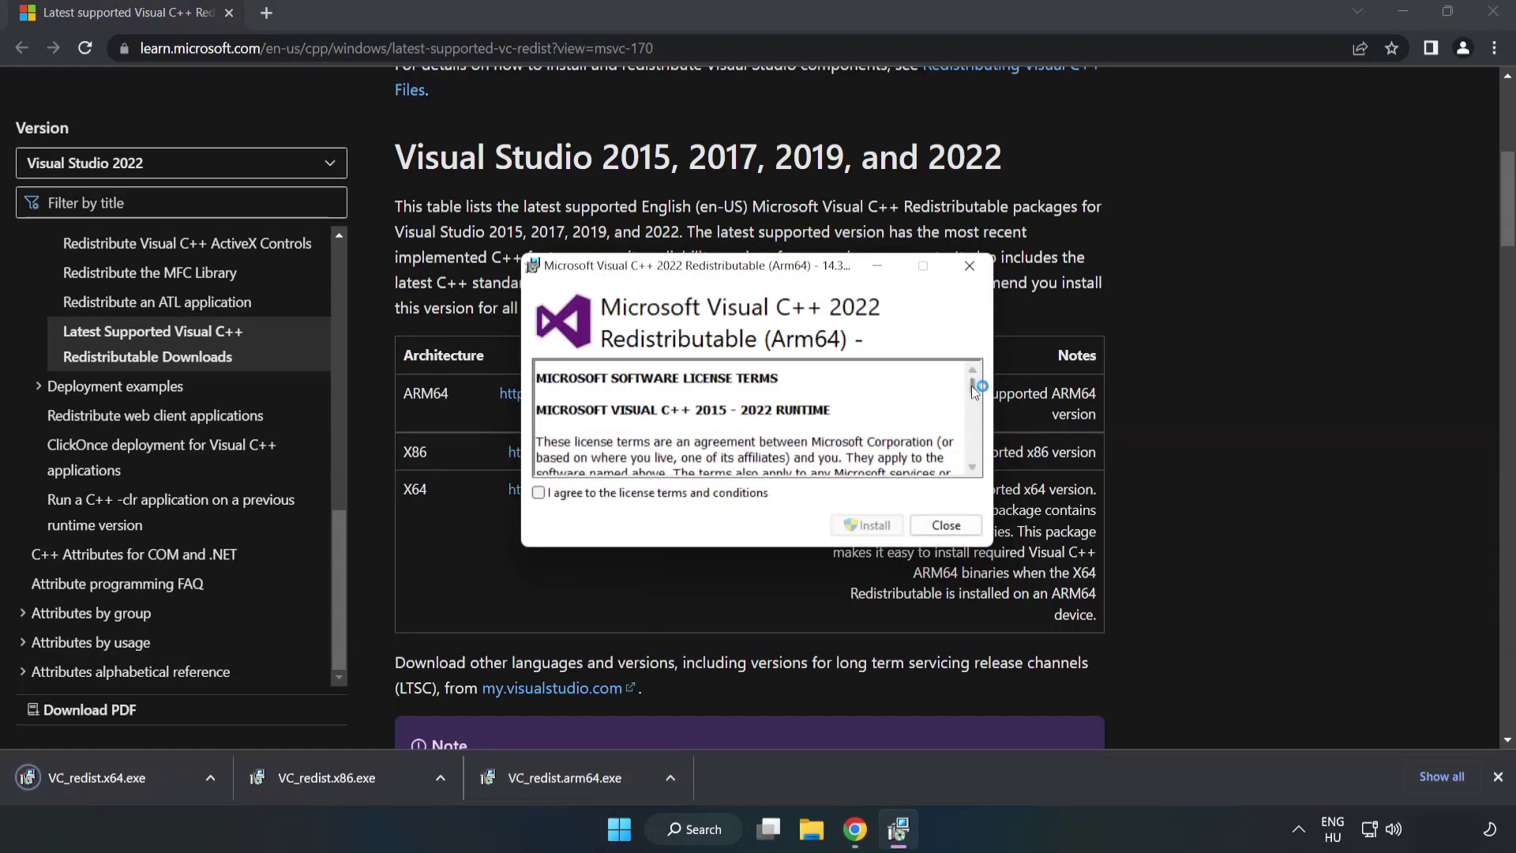
left_click_drag(971, 385, 975, 466)
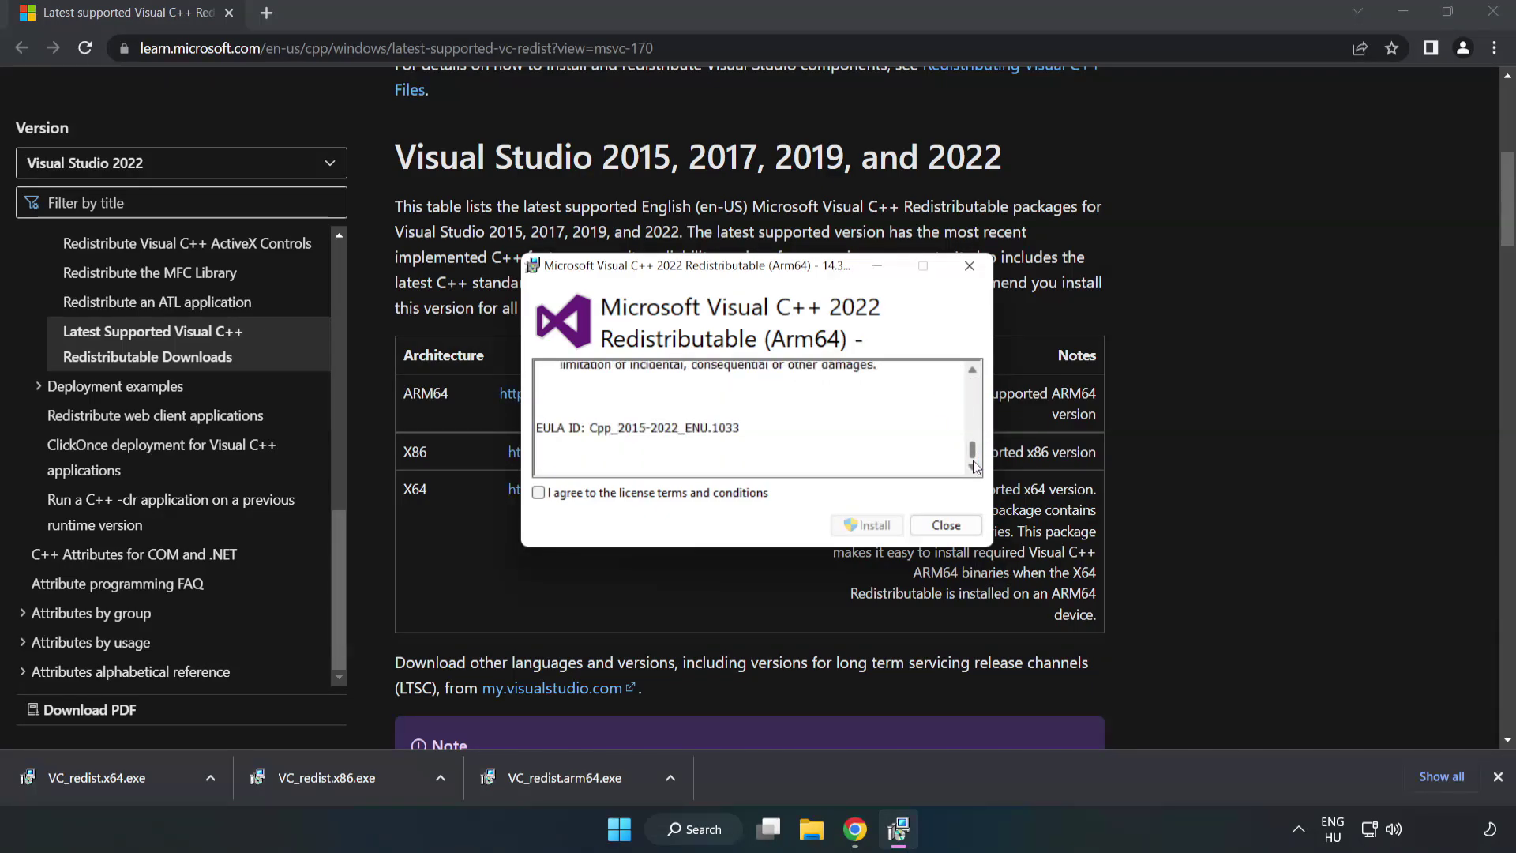
left_click(538, 493)
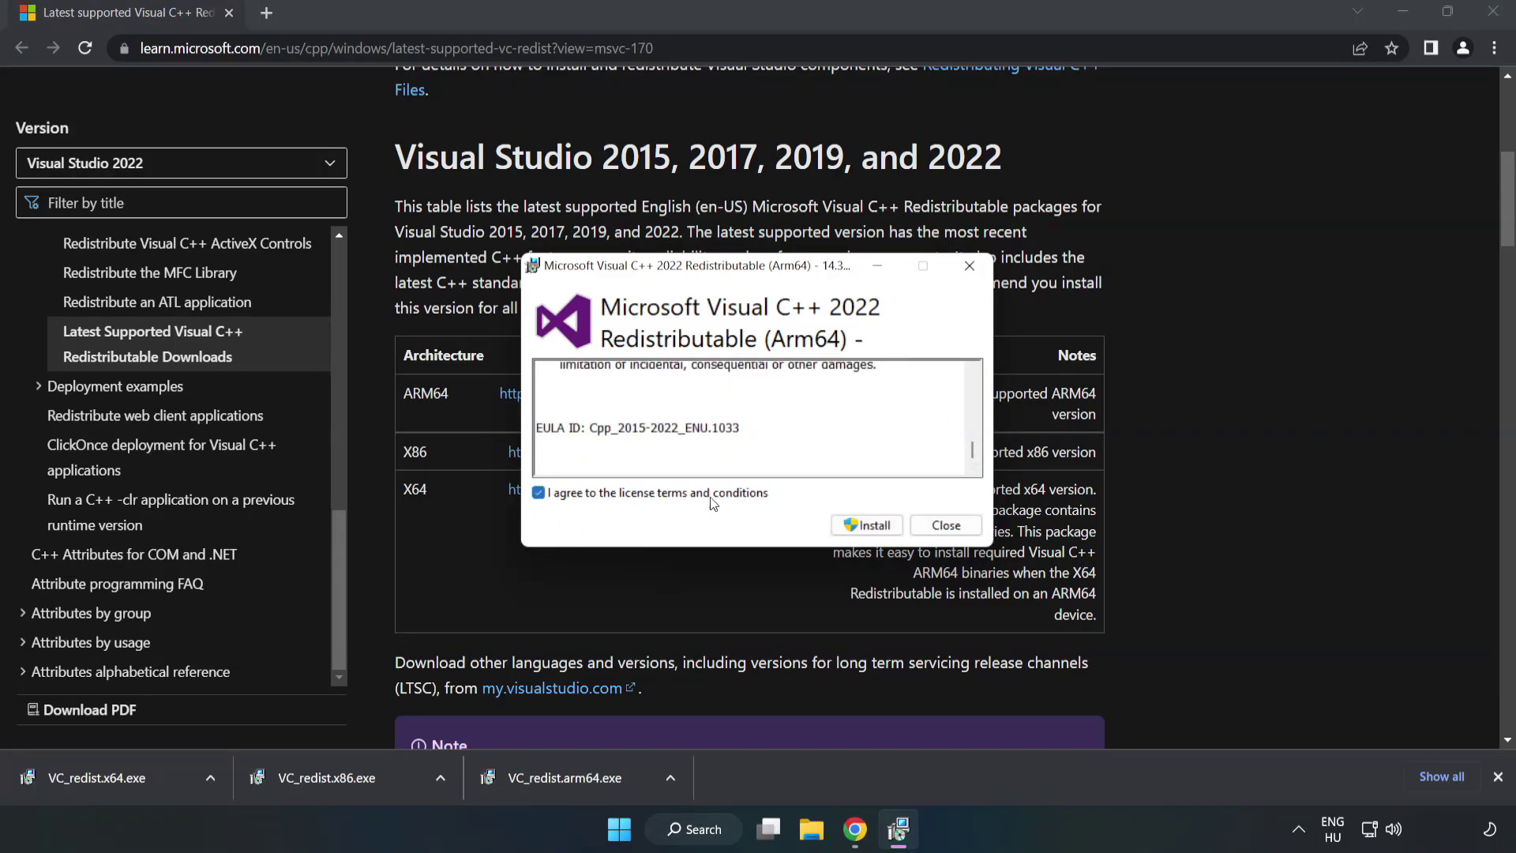
left_click(868, 524)
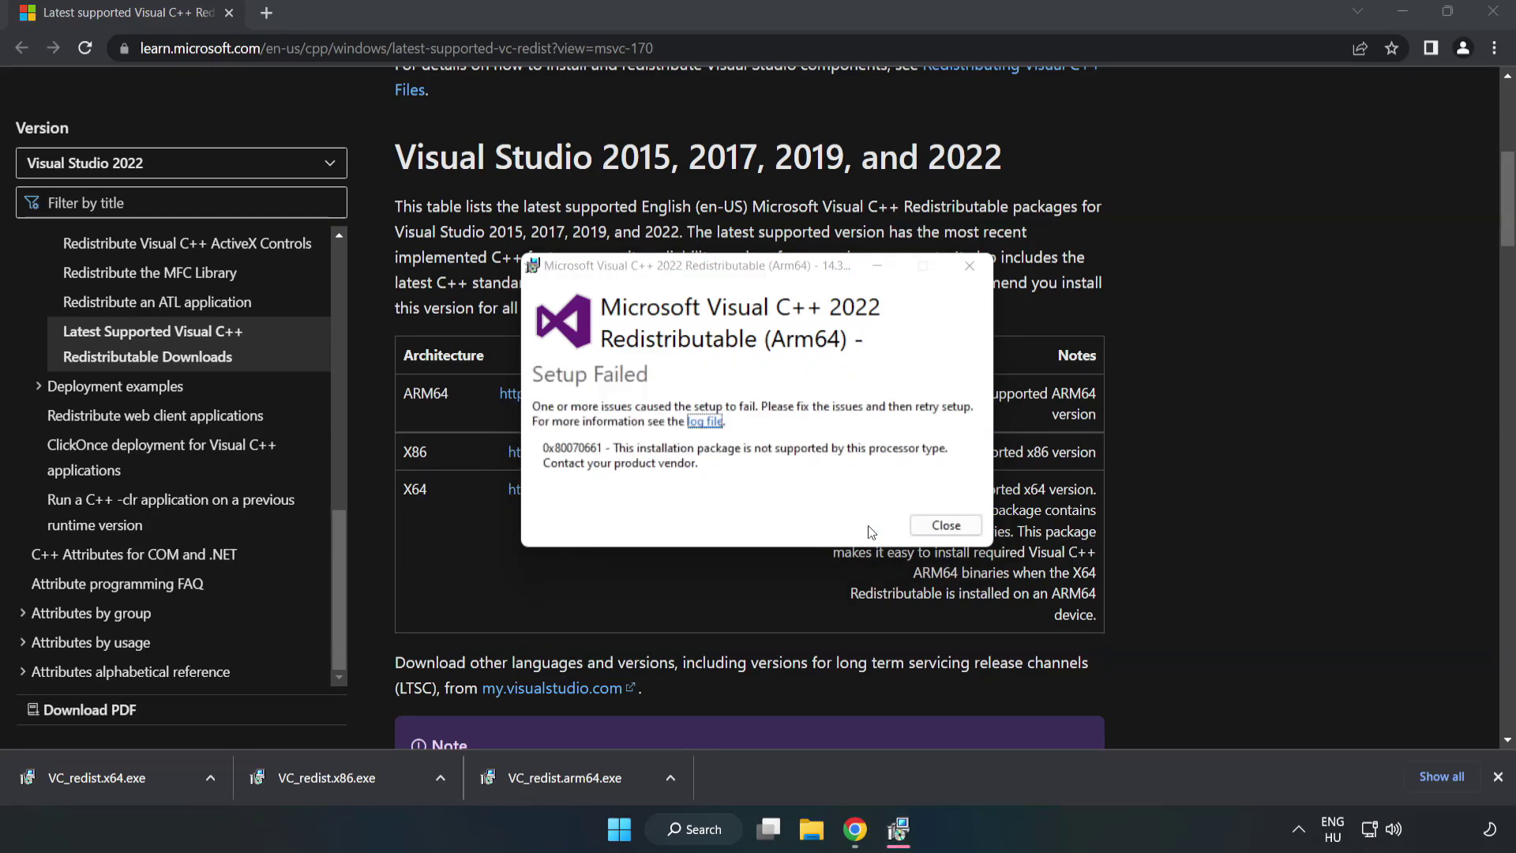
left_click(944, 524)
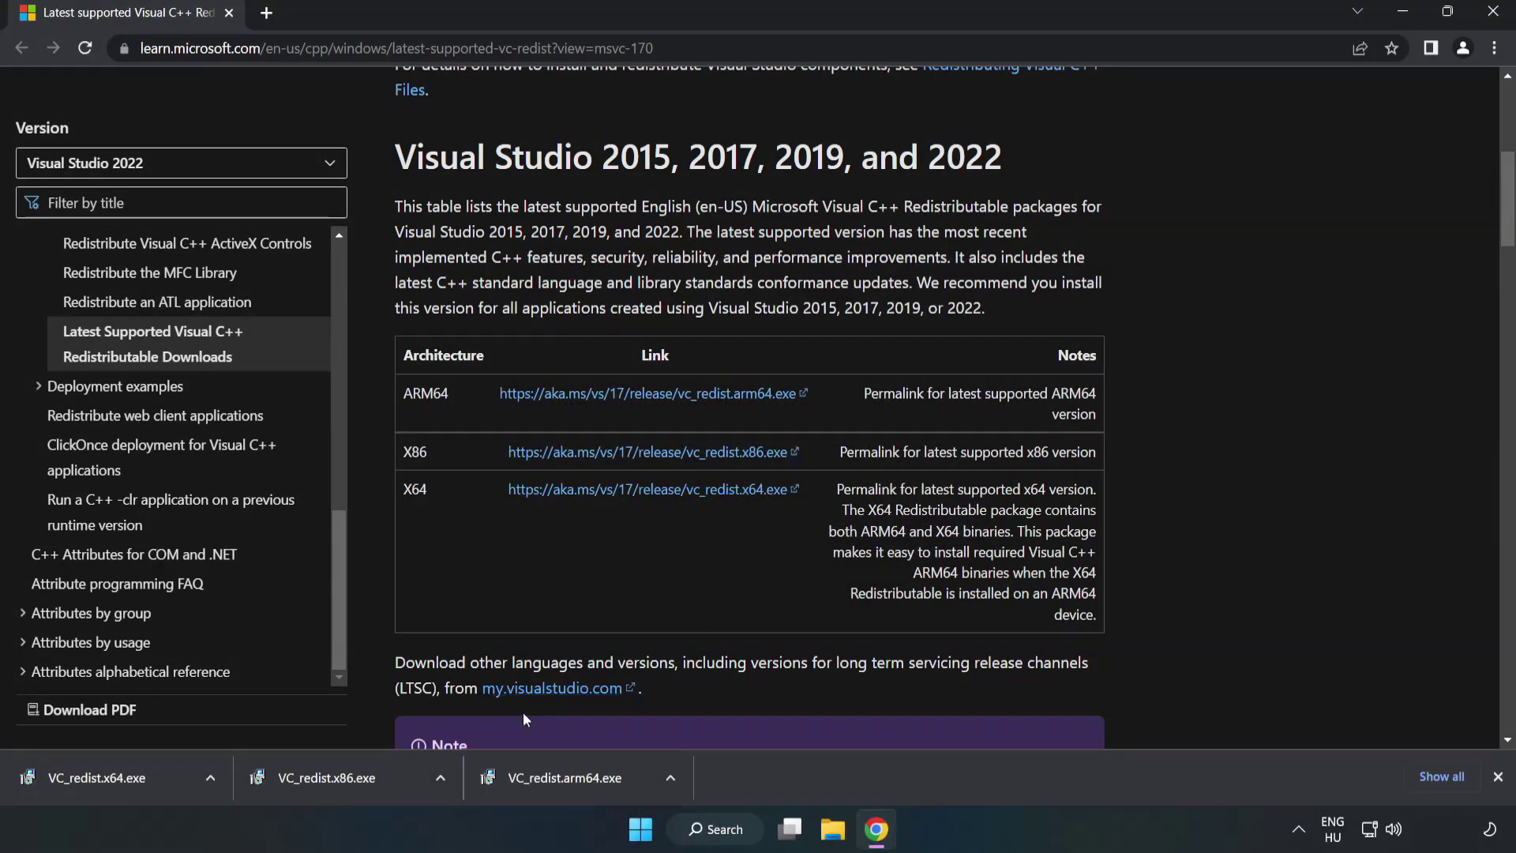
Install the x86 Visual C++ redistributable from VC_redist.x86.exe and close its setup
left_click(336, 773)
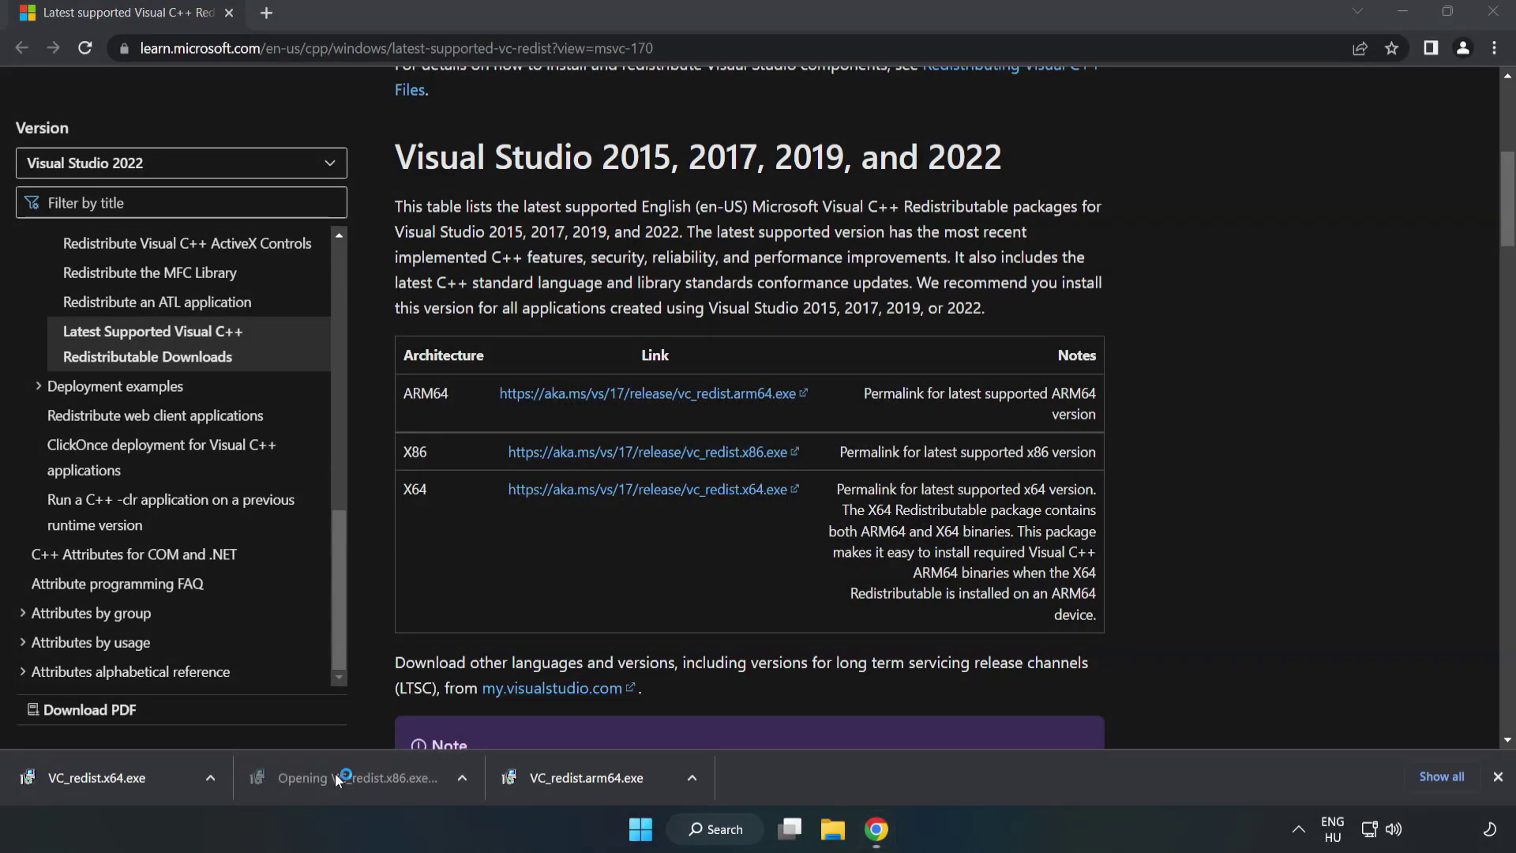
left_click_drag(971, 390, 973, 464)
left_click(538, 493)
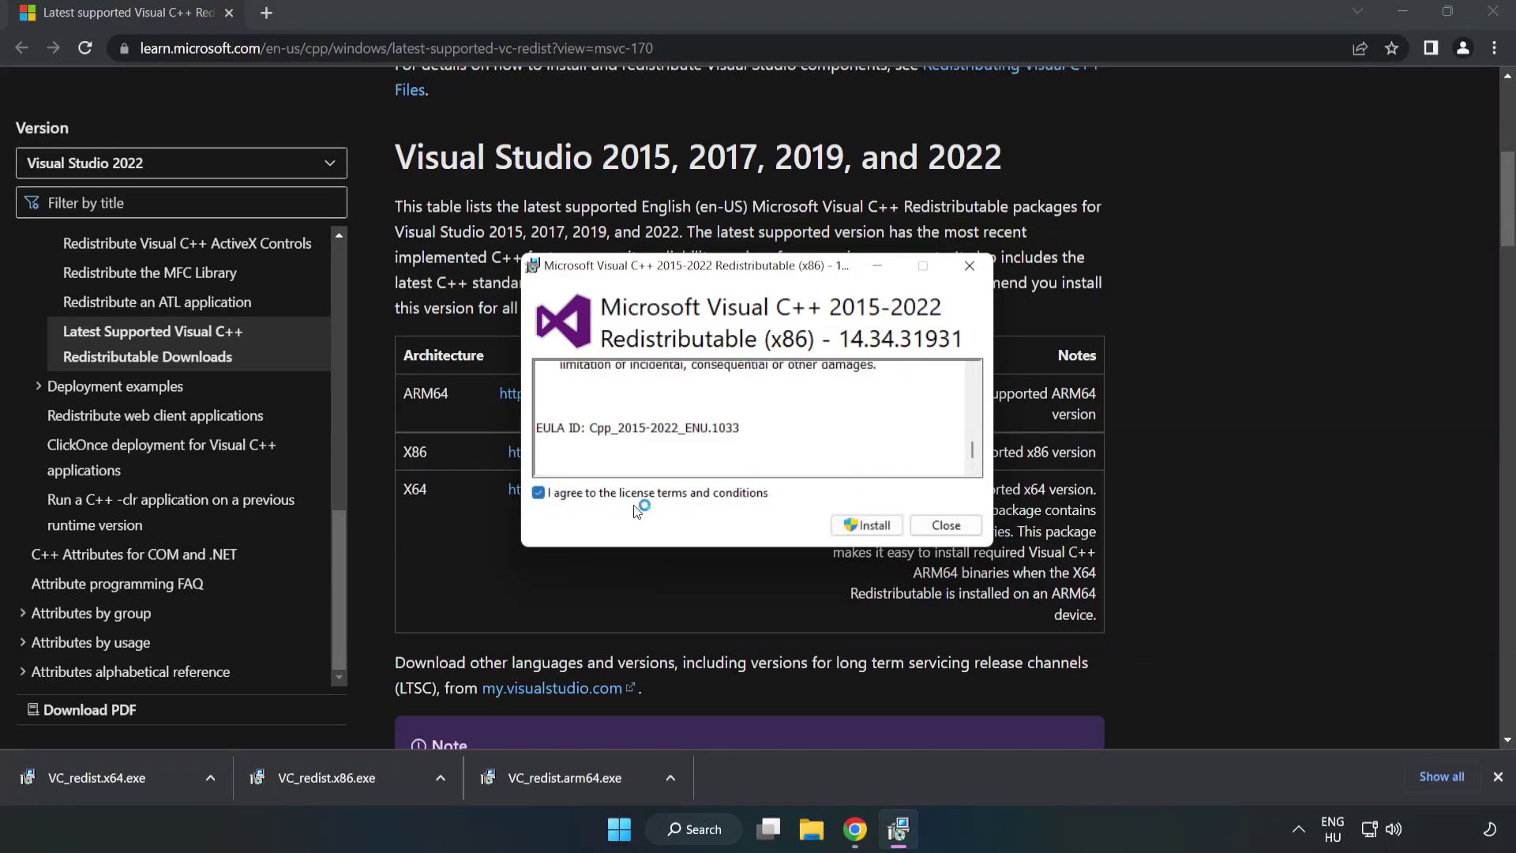
left_click(859, 526)
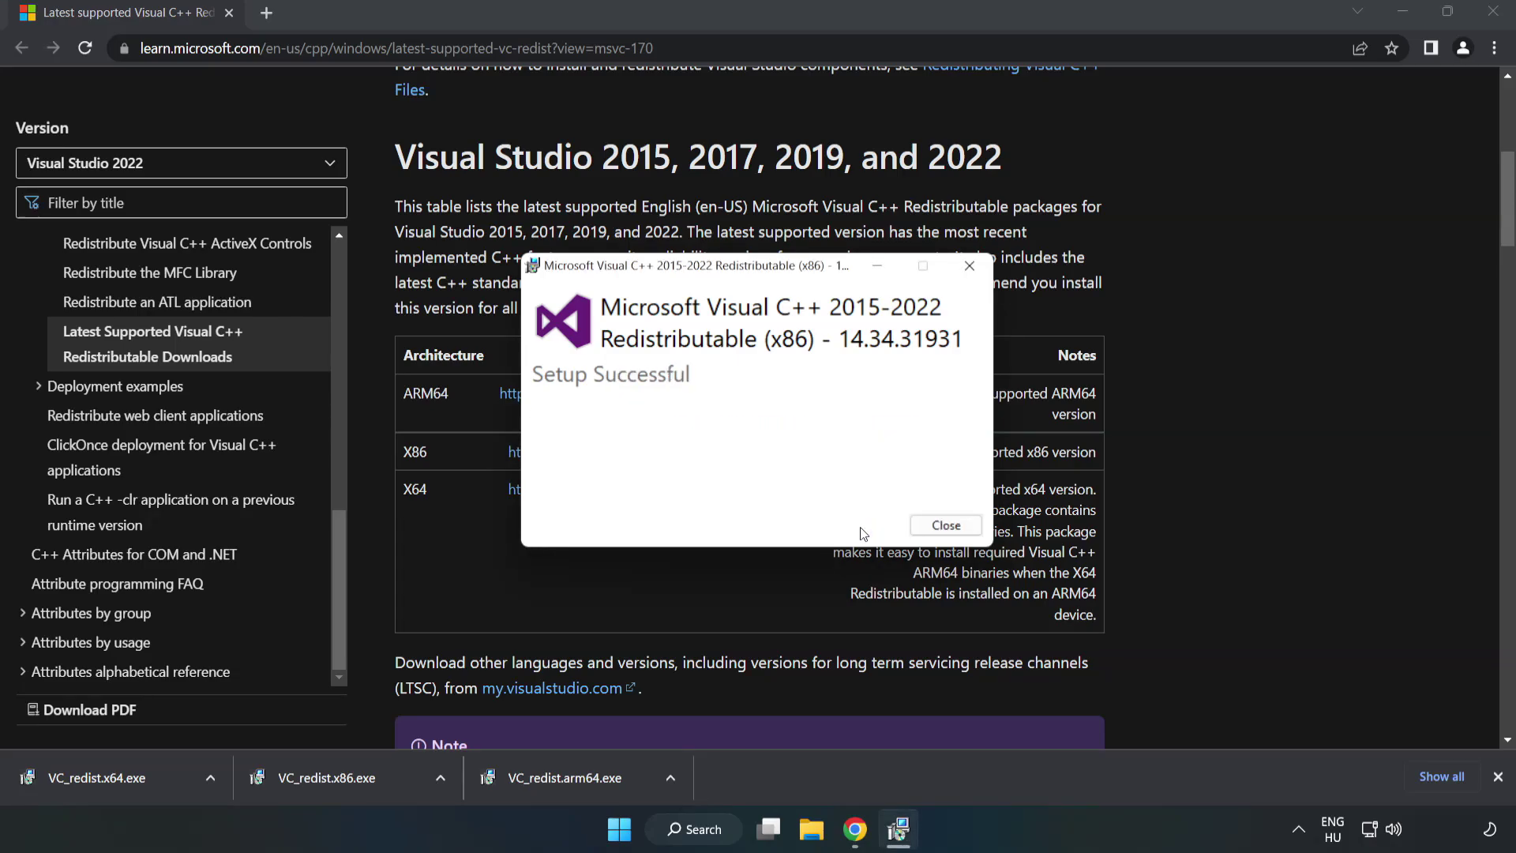
left_click(945, 526)
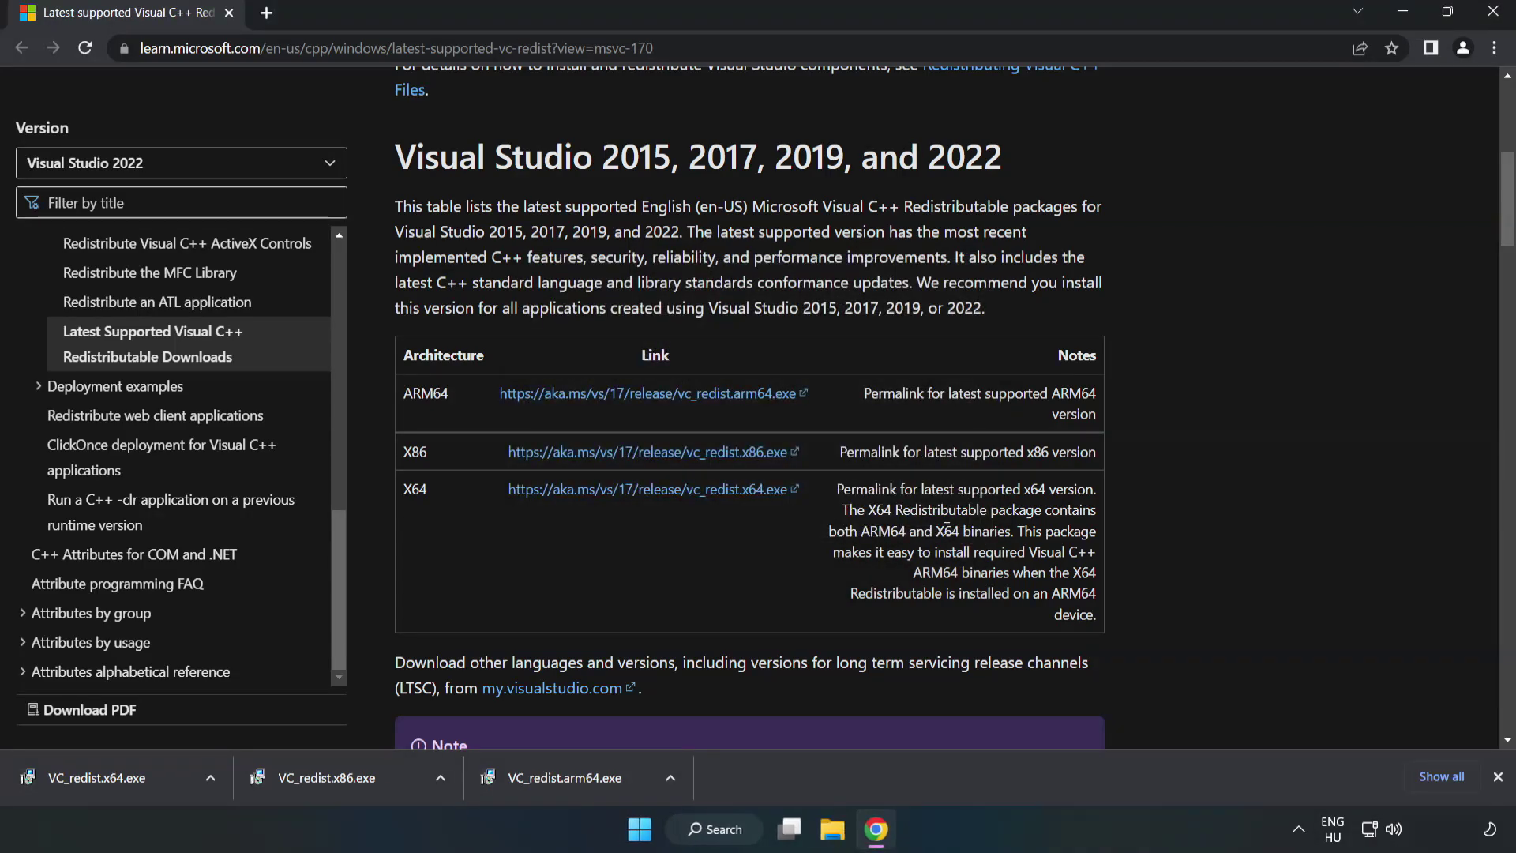
Install the x64 Visual C++ 2015-2022 redistributable 14.34.31931 and close the installer
left_click(82, 771)
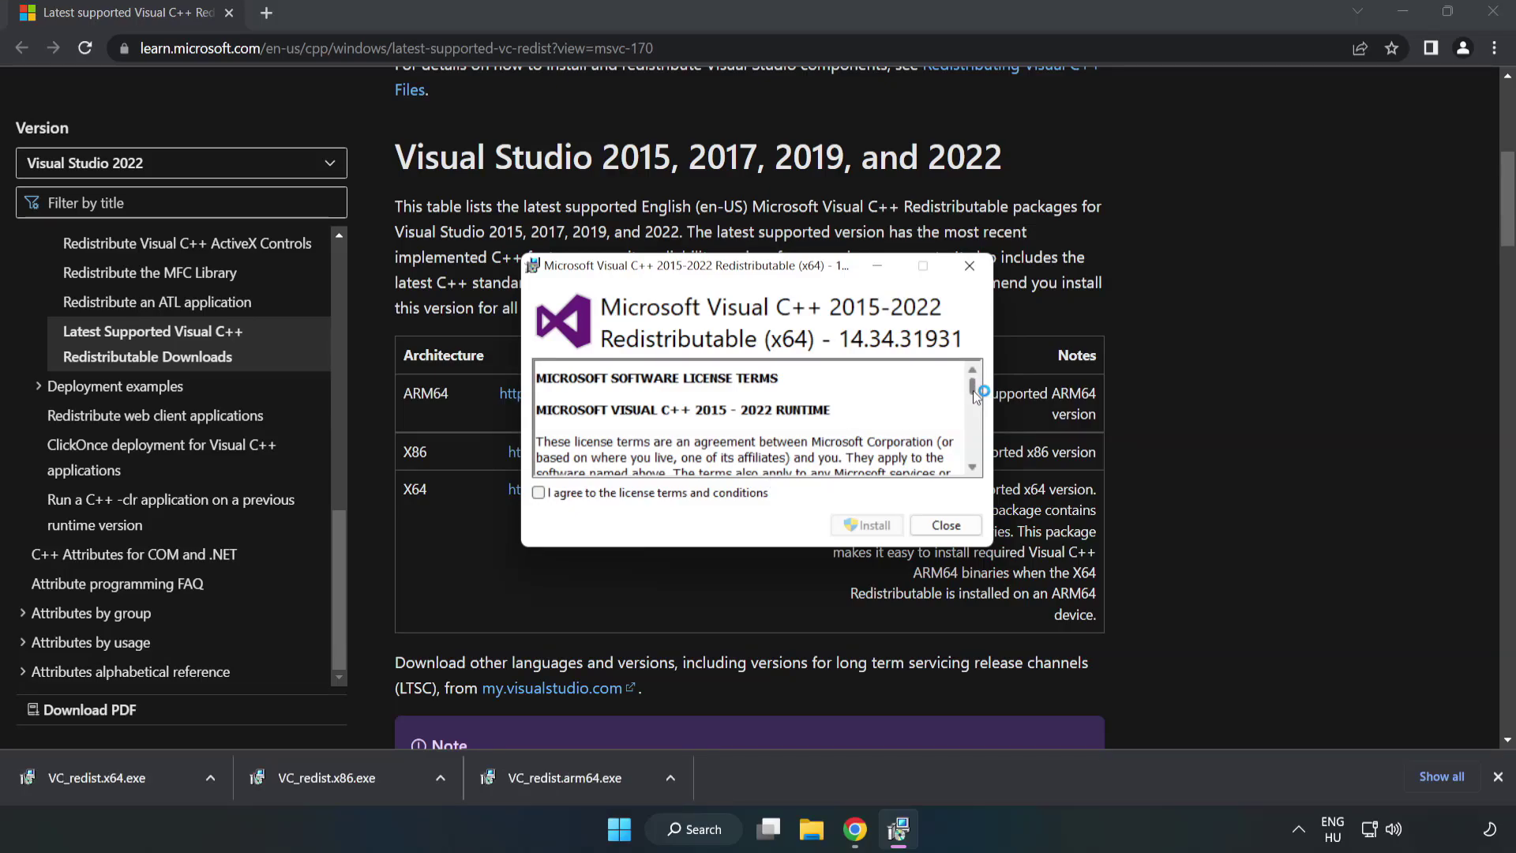
left_click_drag(973, 390, 974, 461)
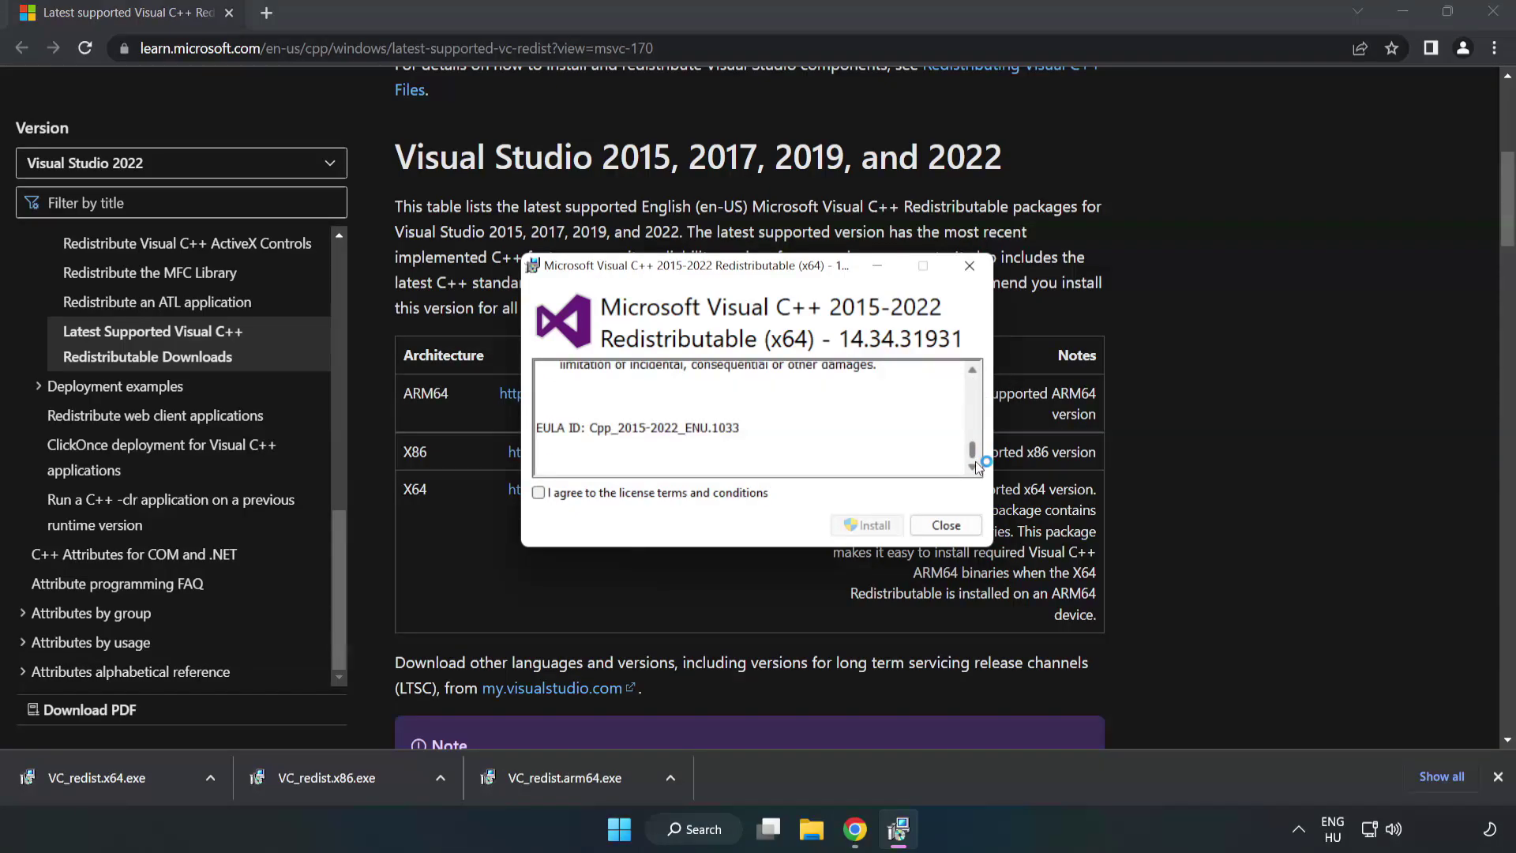
left_click(539, 492)
left_click(860, 523)
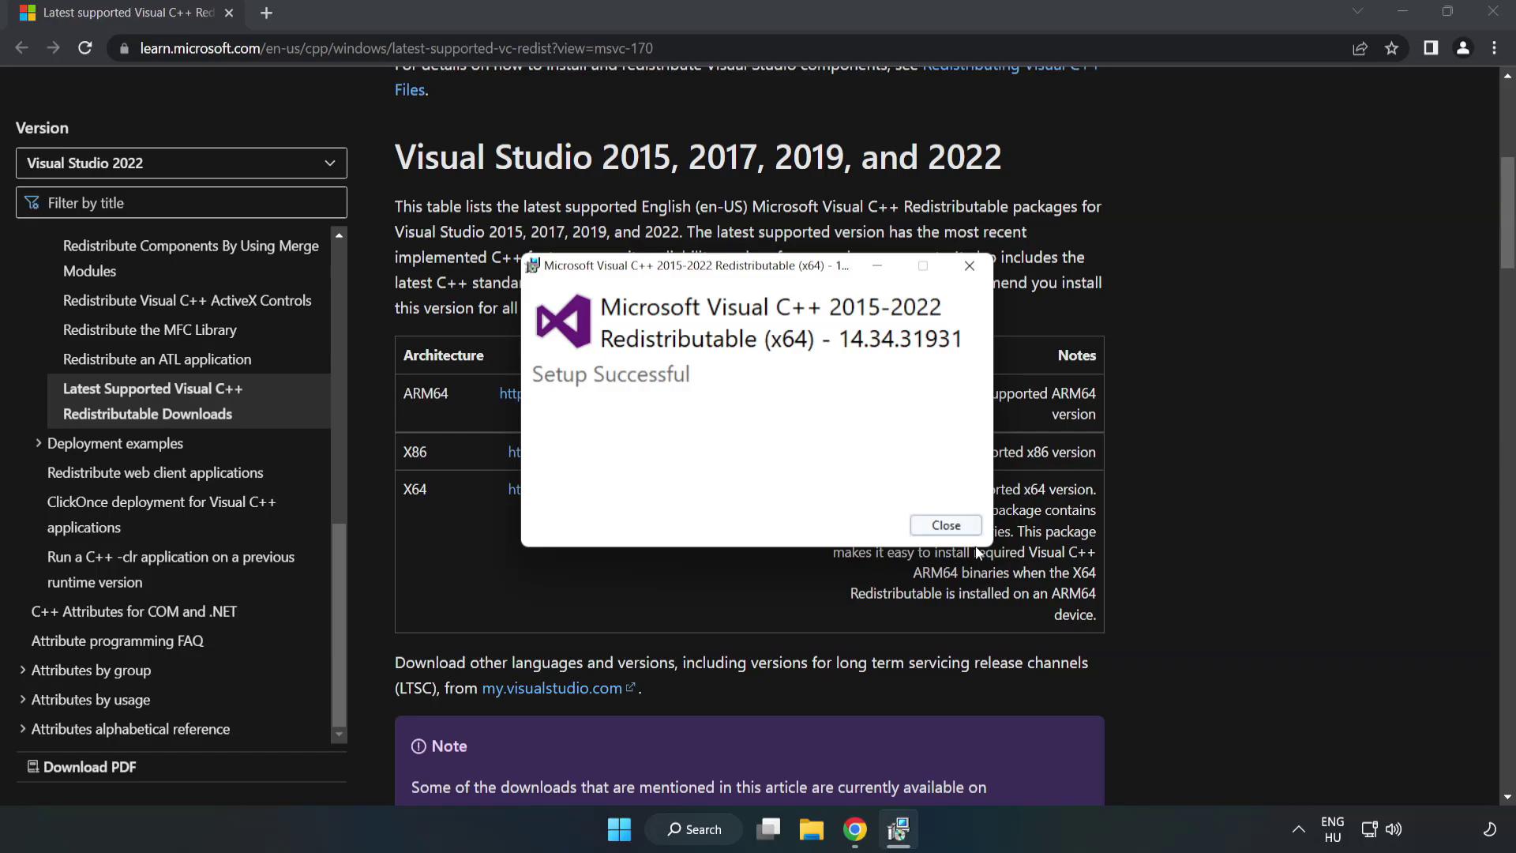
left_click(954, 529)
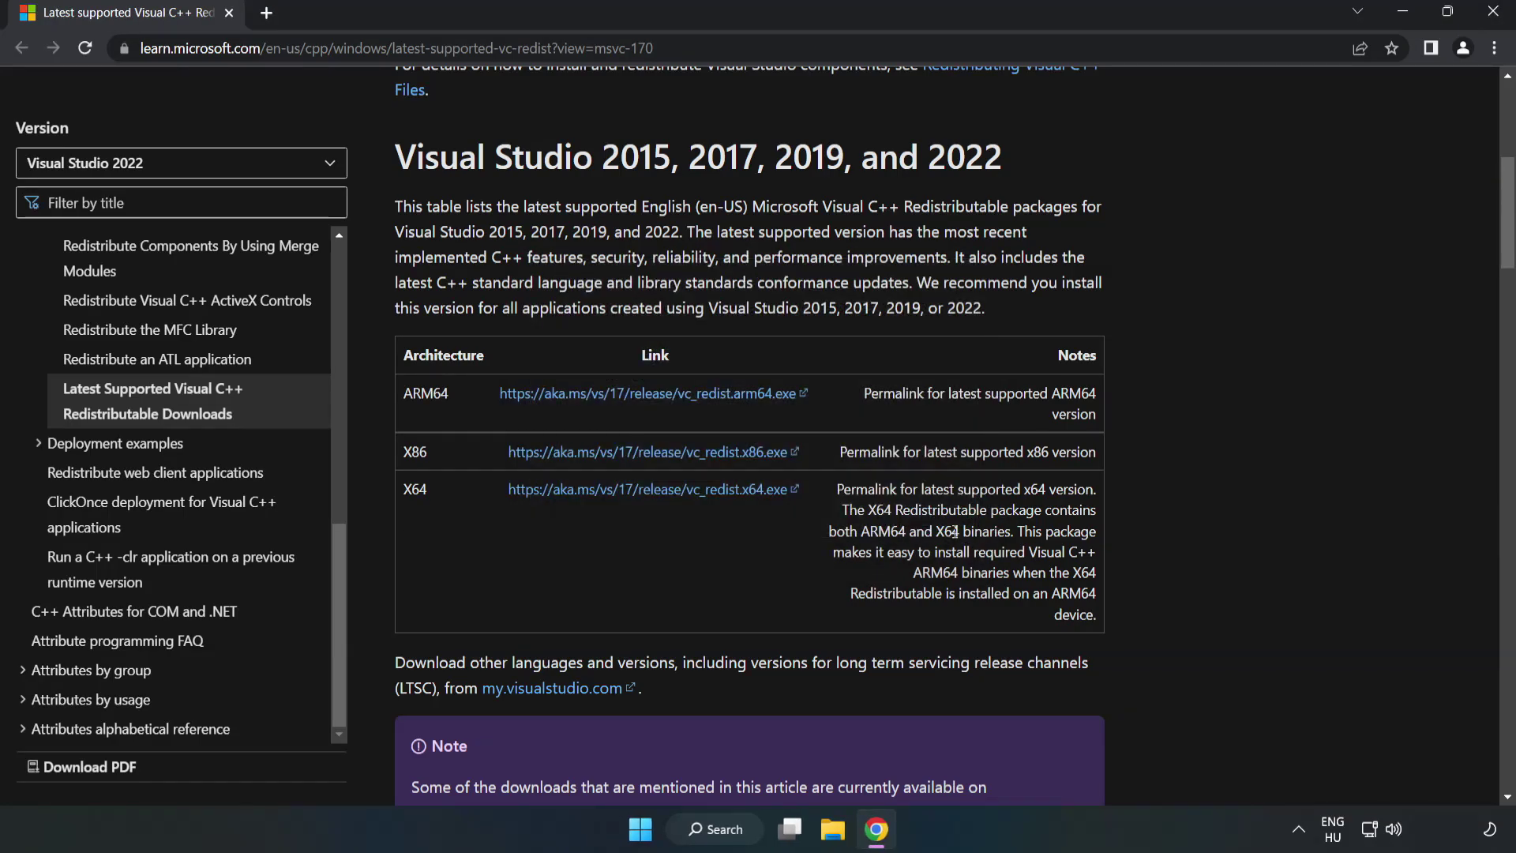
Close Chrome and launch Command Prompt as administrator from a 'cmd' search
left_click(1495, 13)
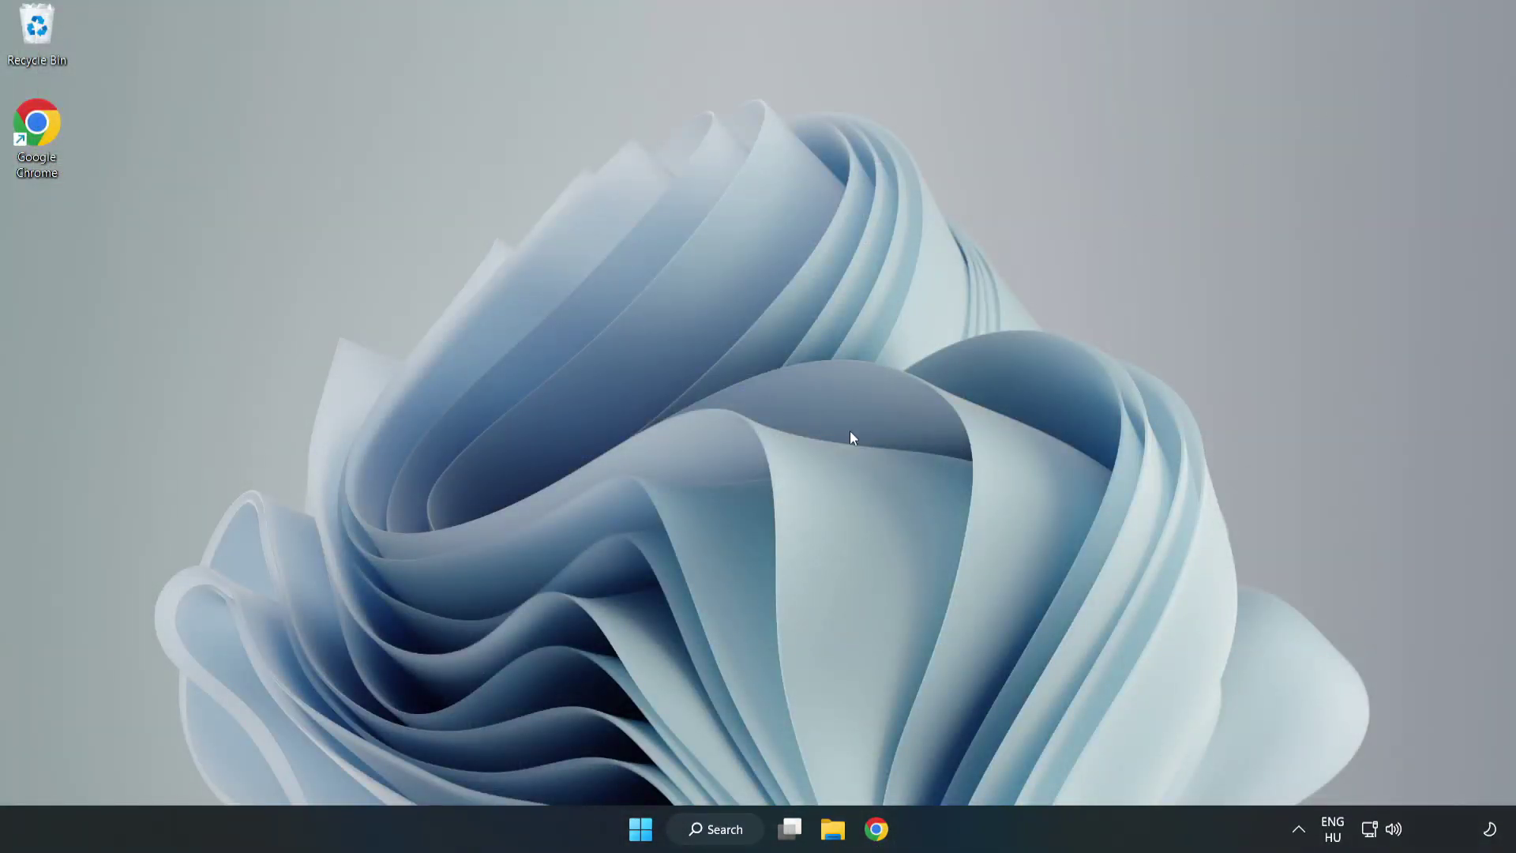
left_click(734, 827)
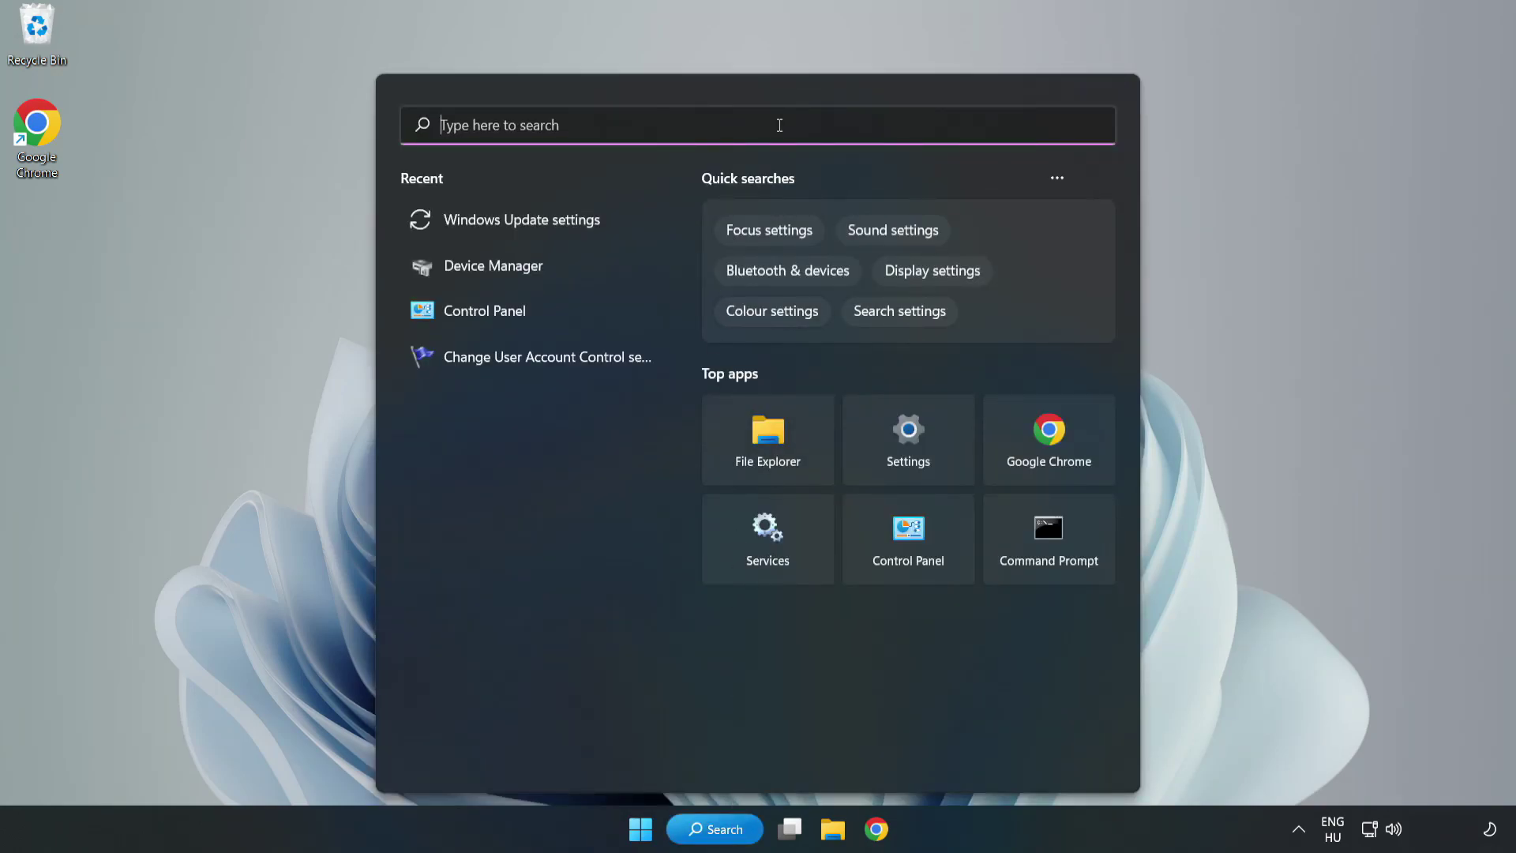
type("cmd")
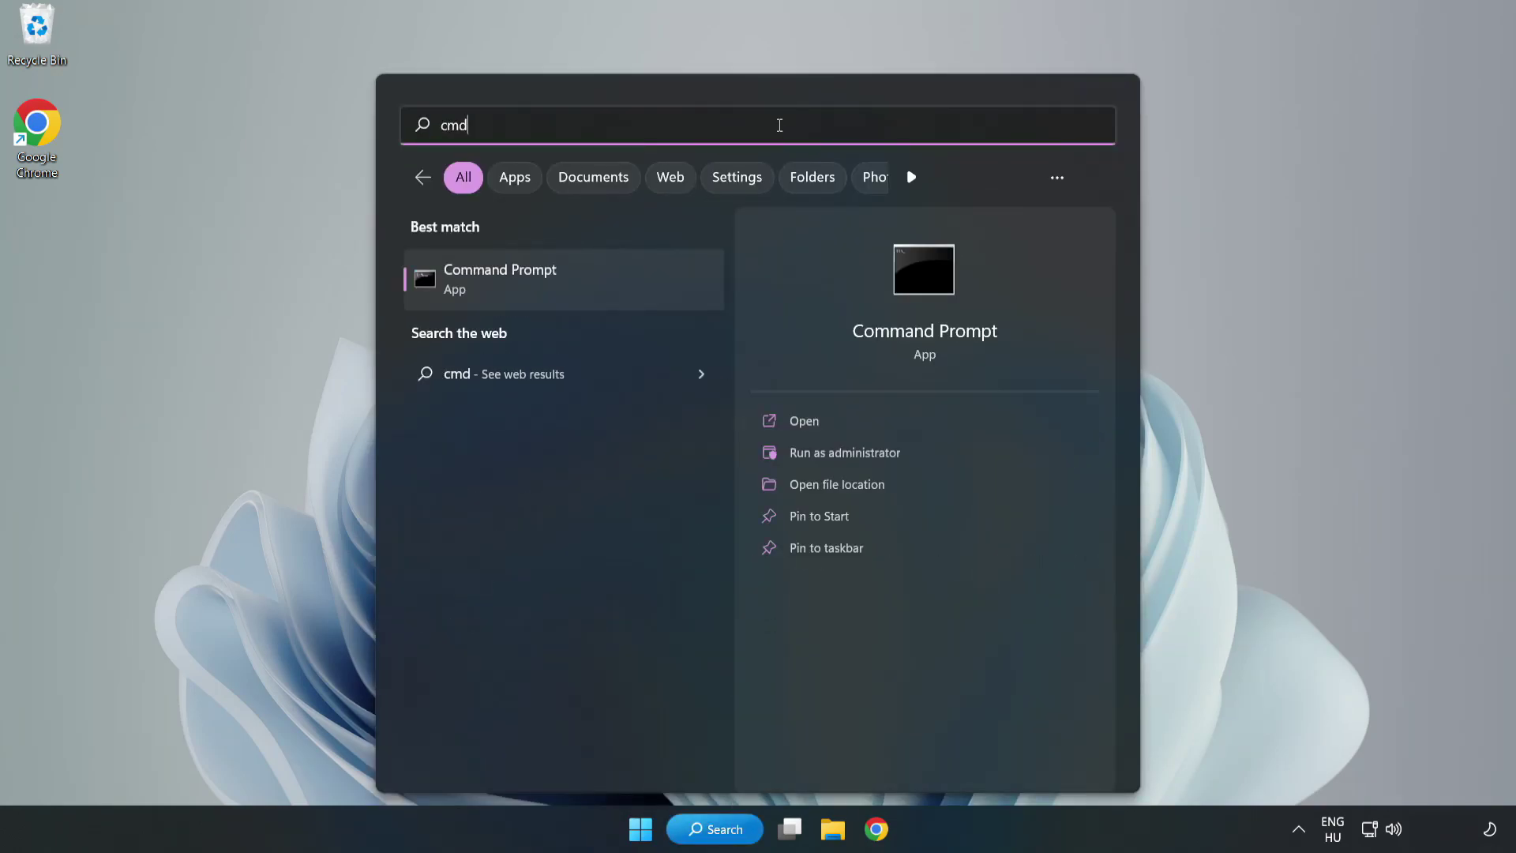
right_click(596, 286)
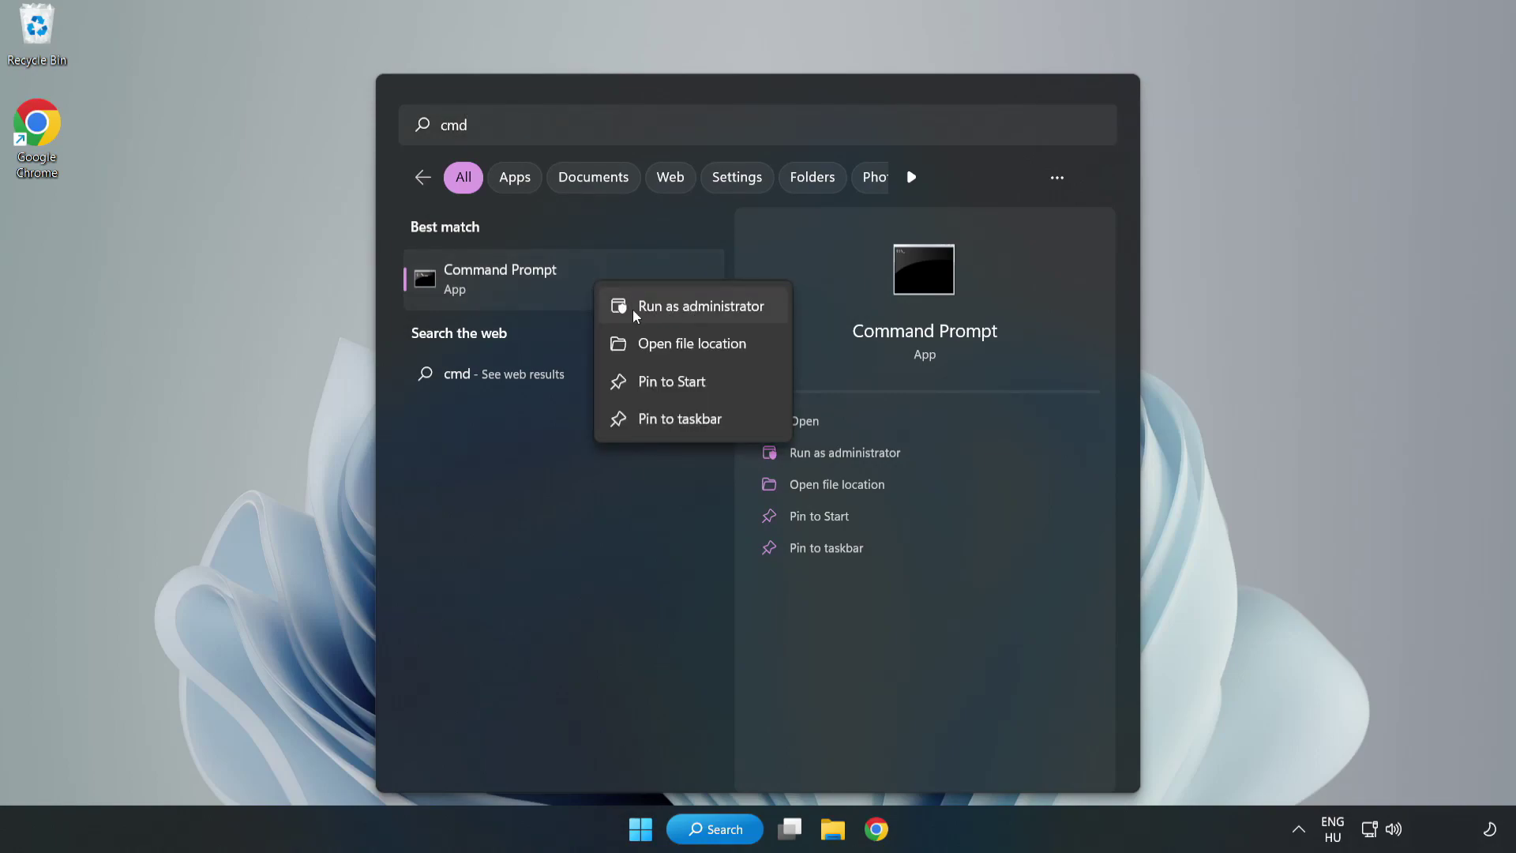
left_click(657, 308)
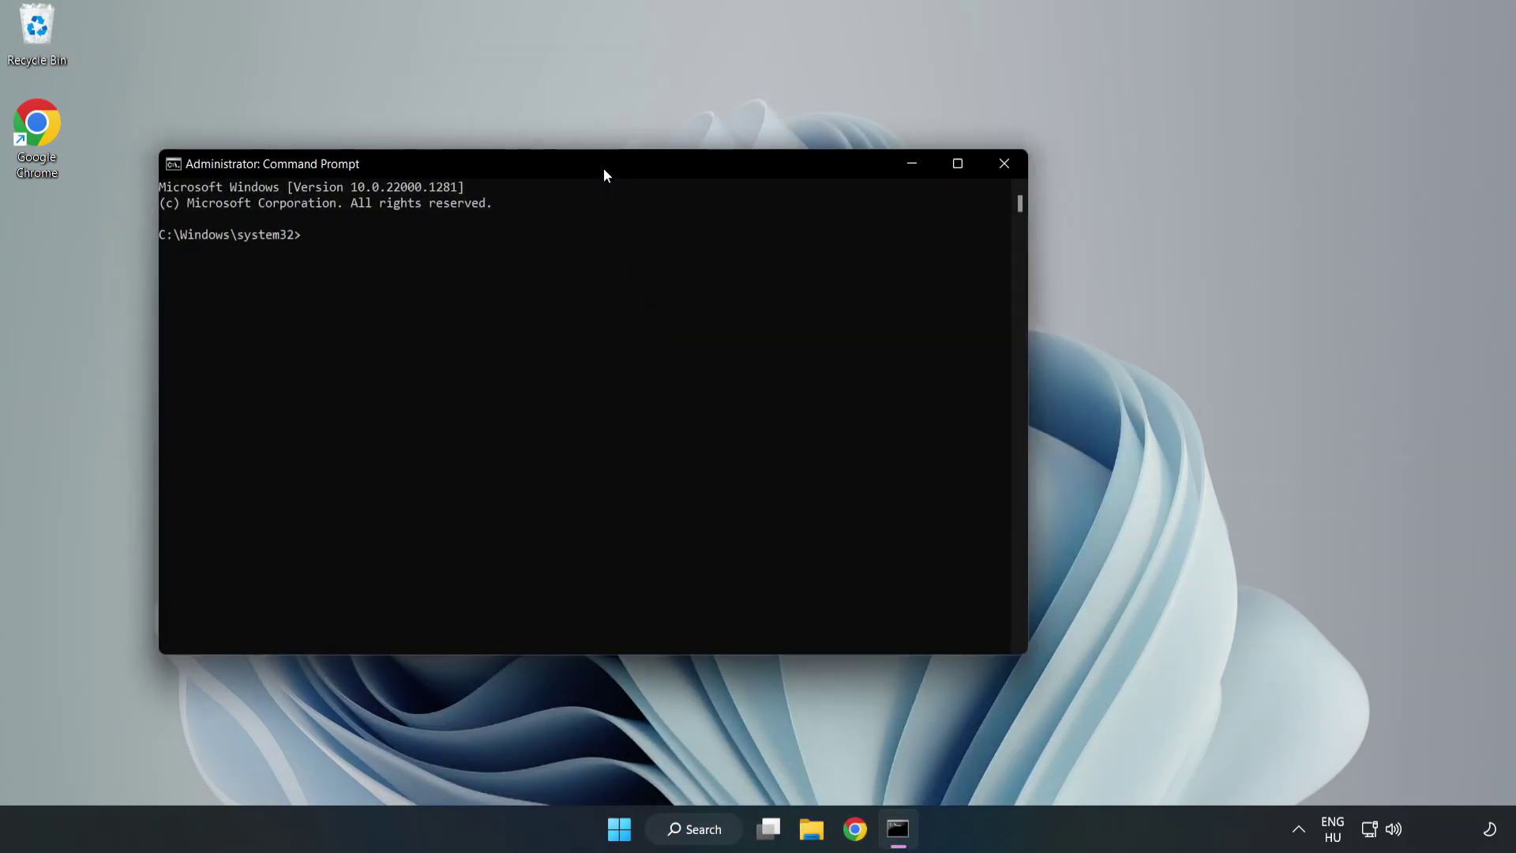
left_click_drag(603, 168, 771, 172)
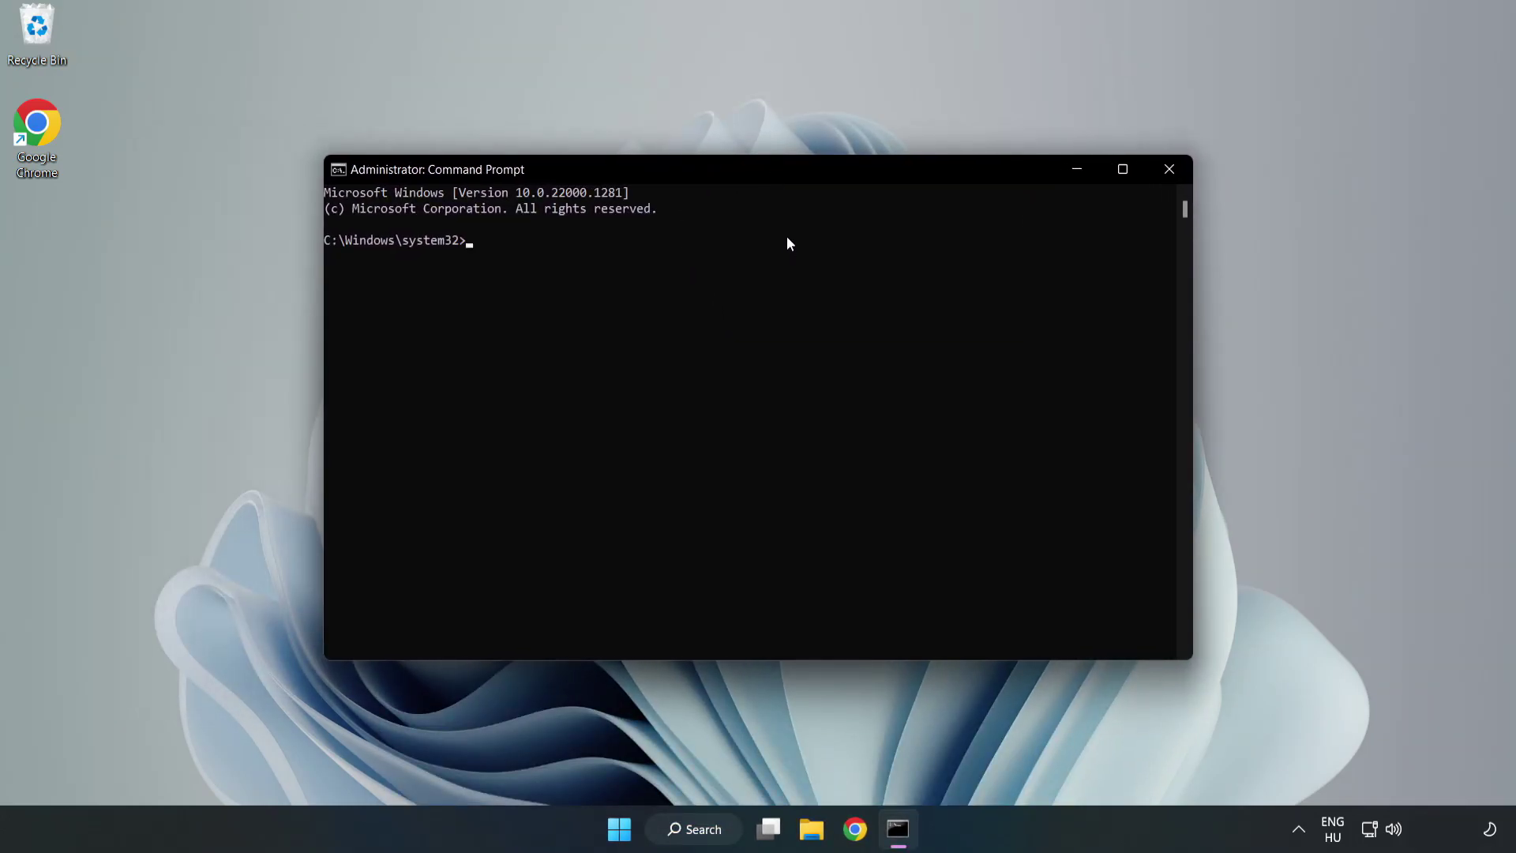
Run sfc /scannow until verification reaches 100% with no violations, then close Command Prompt
type("sfc")
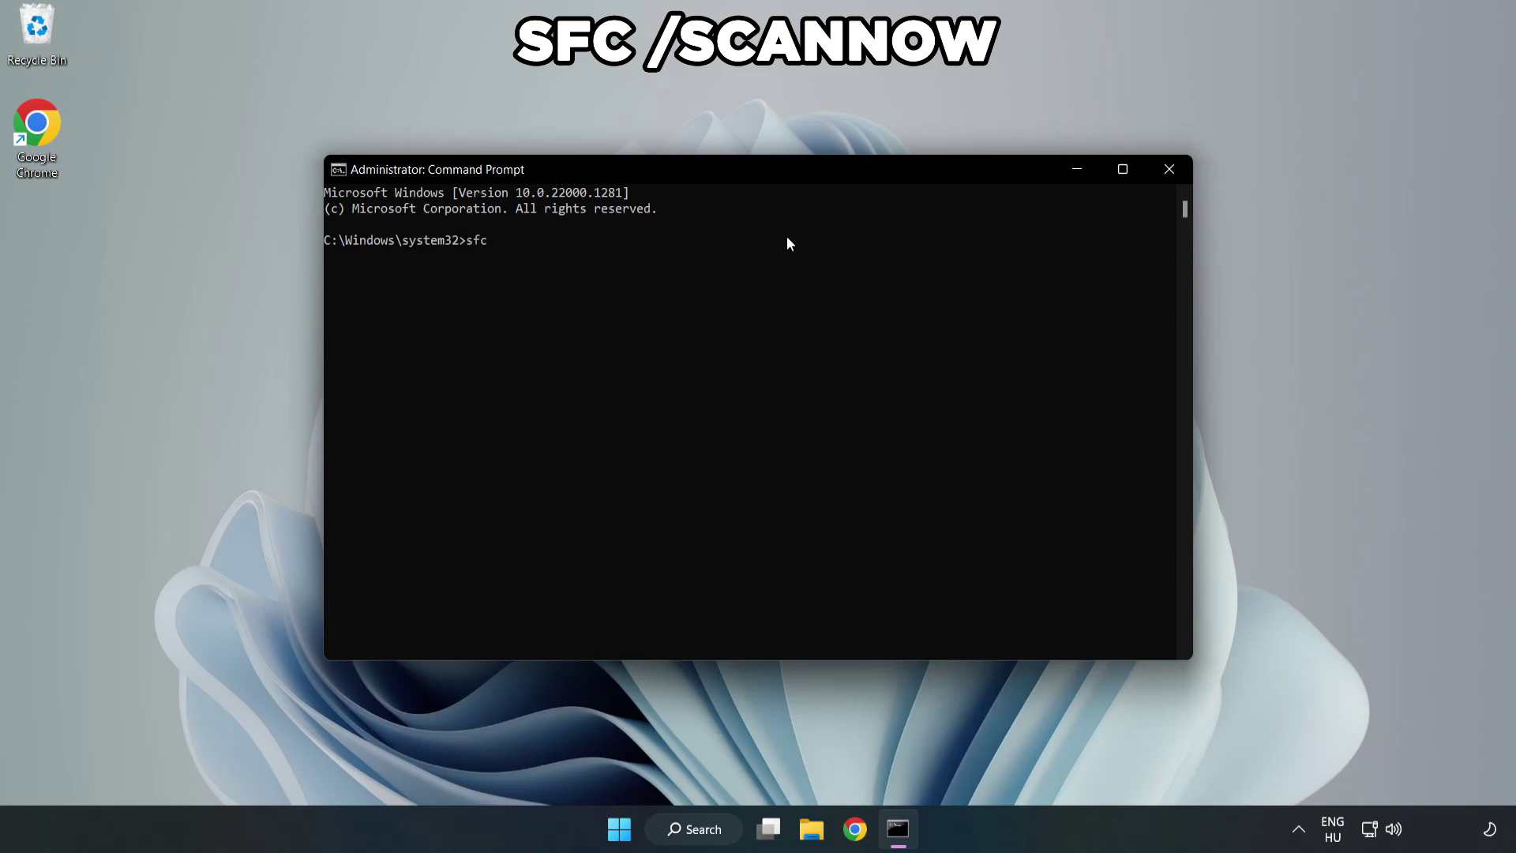
type(" /scannow")
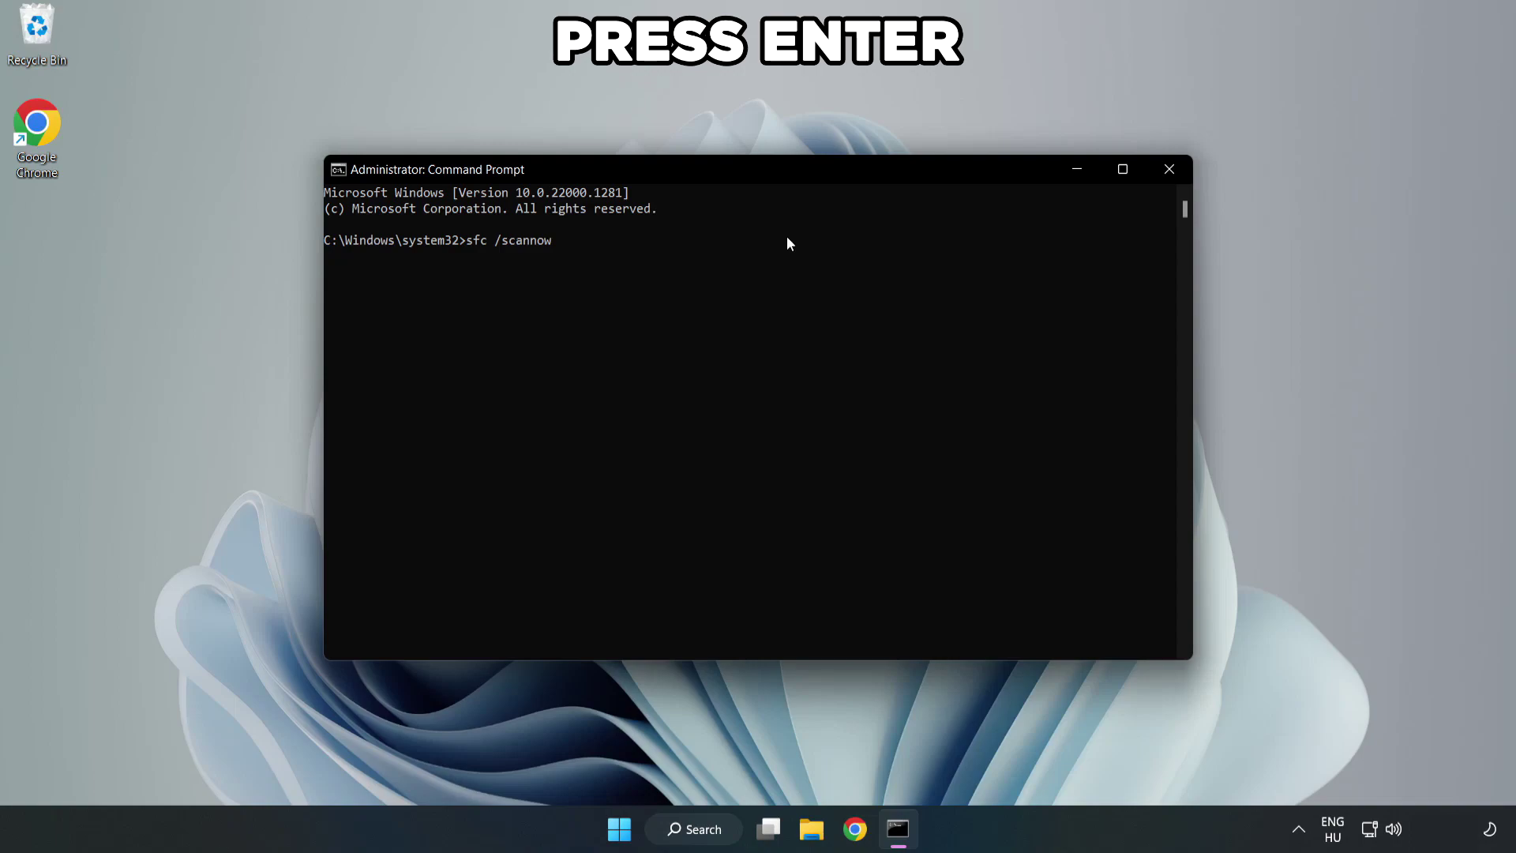
key("Return")
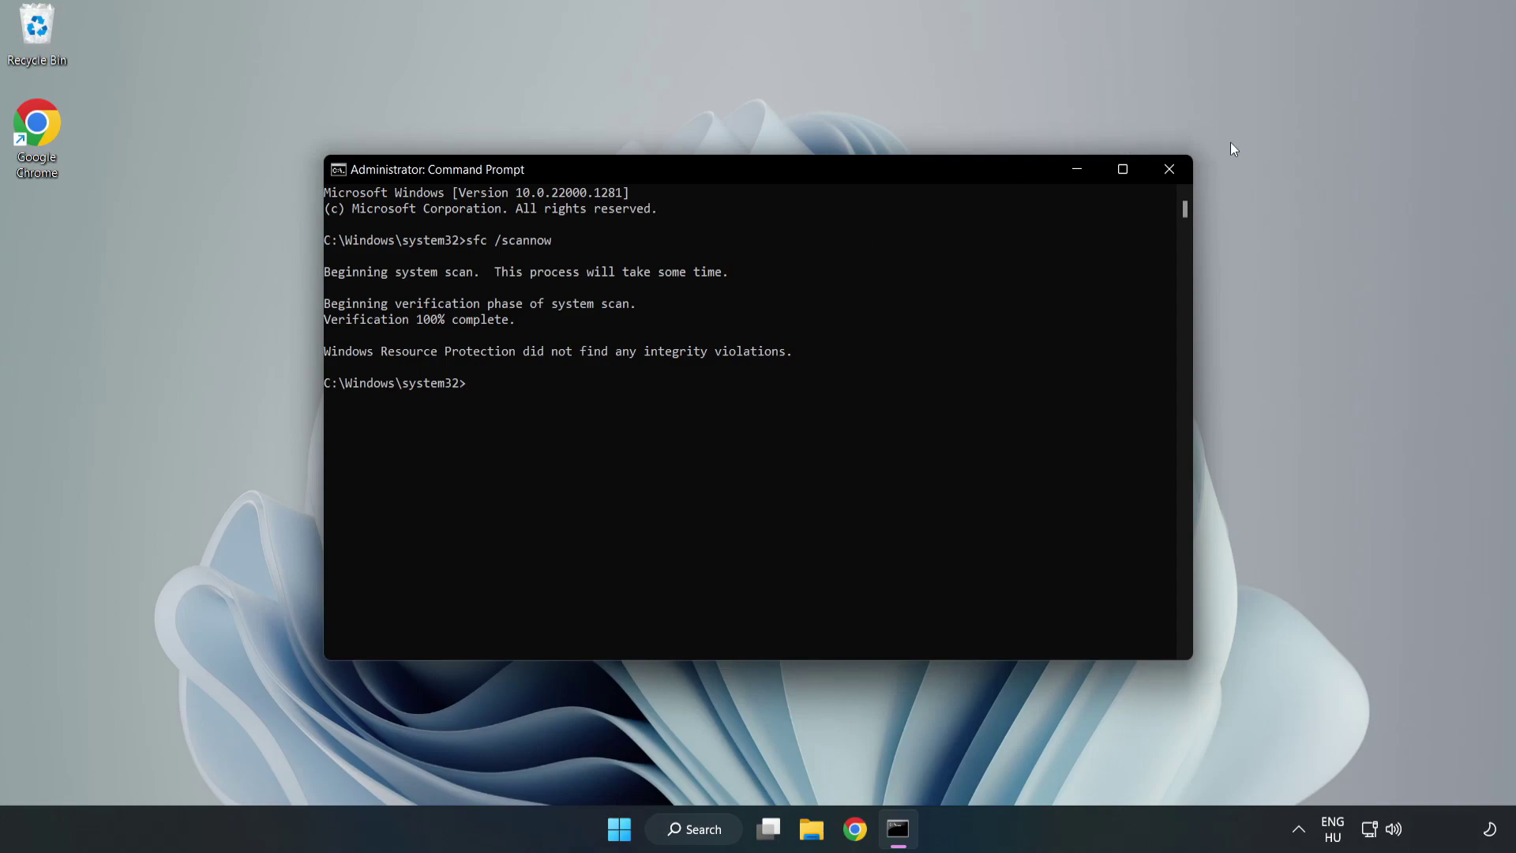
left_click(1169, 180)
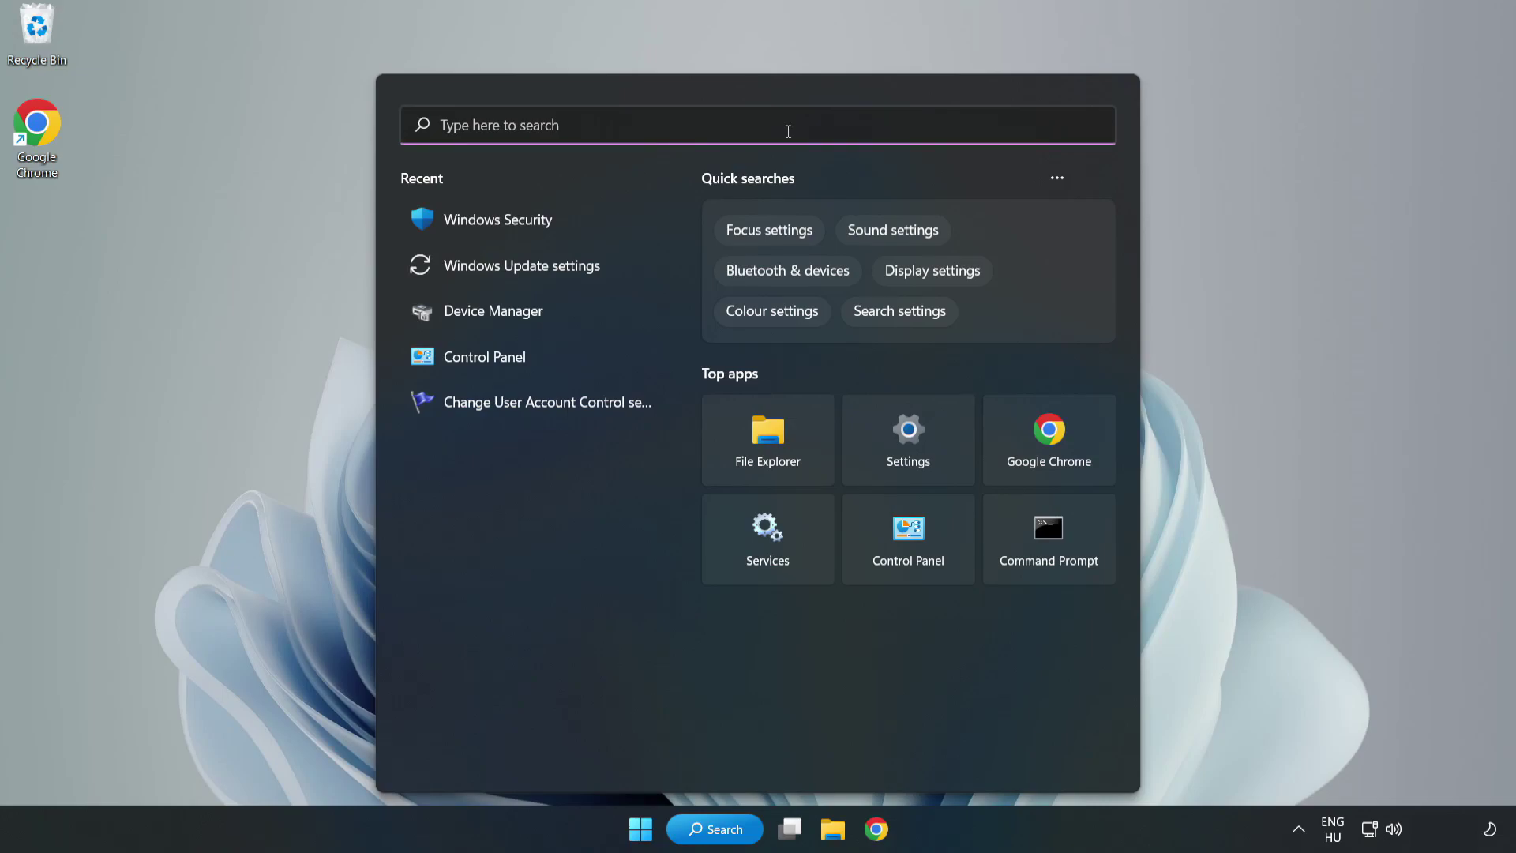
Open Windows Security from a 'security' search and go to Virus & threat protection
type("sec")
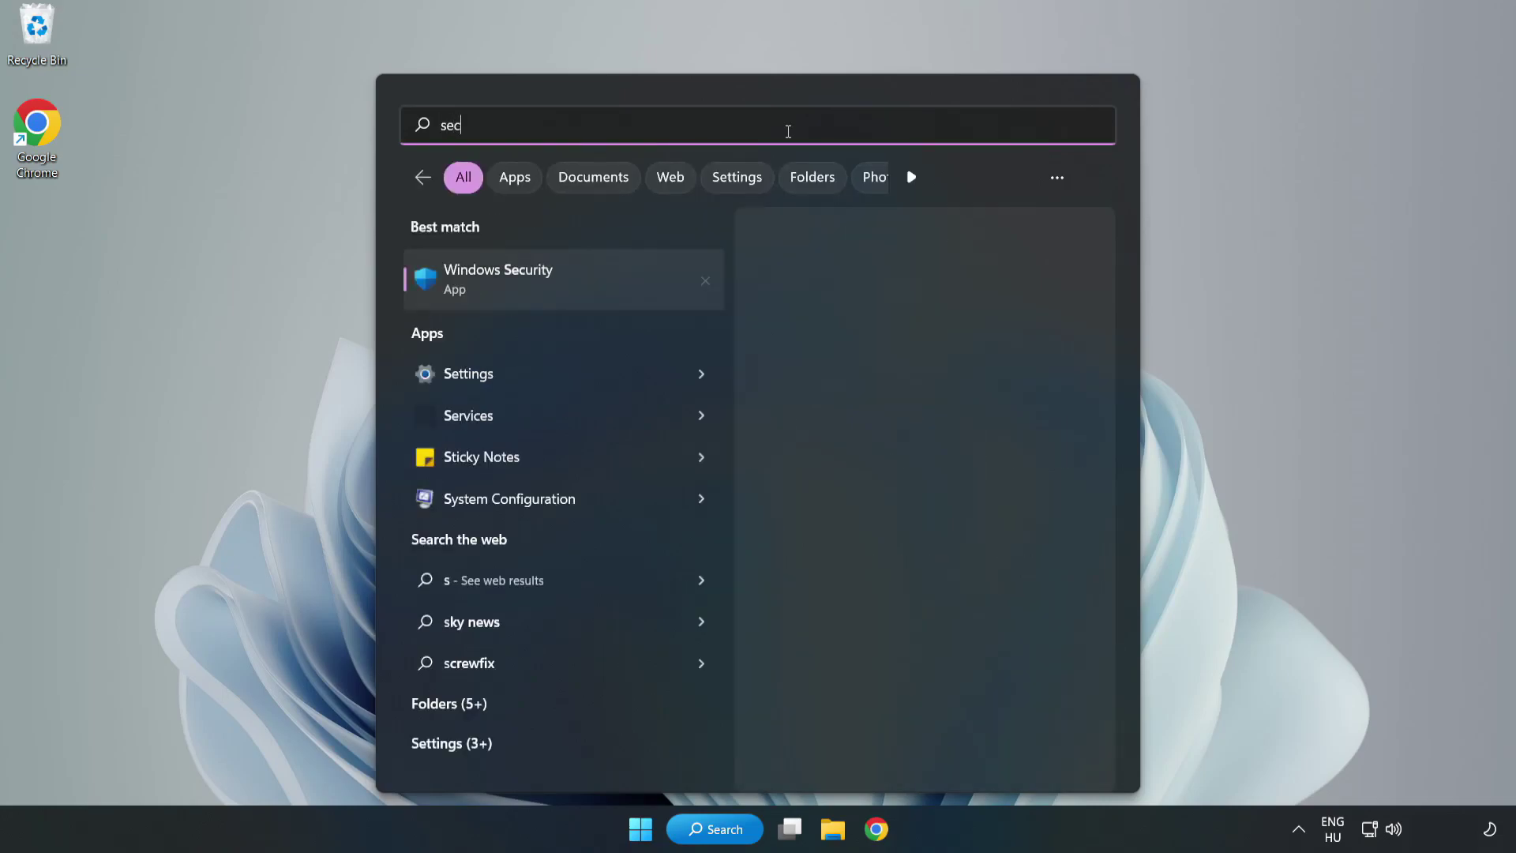
type("urity")
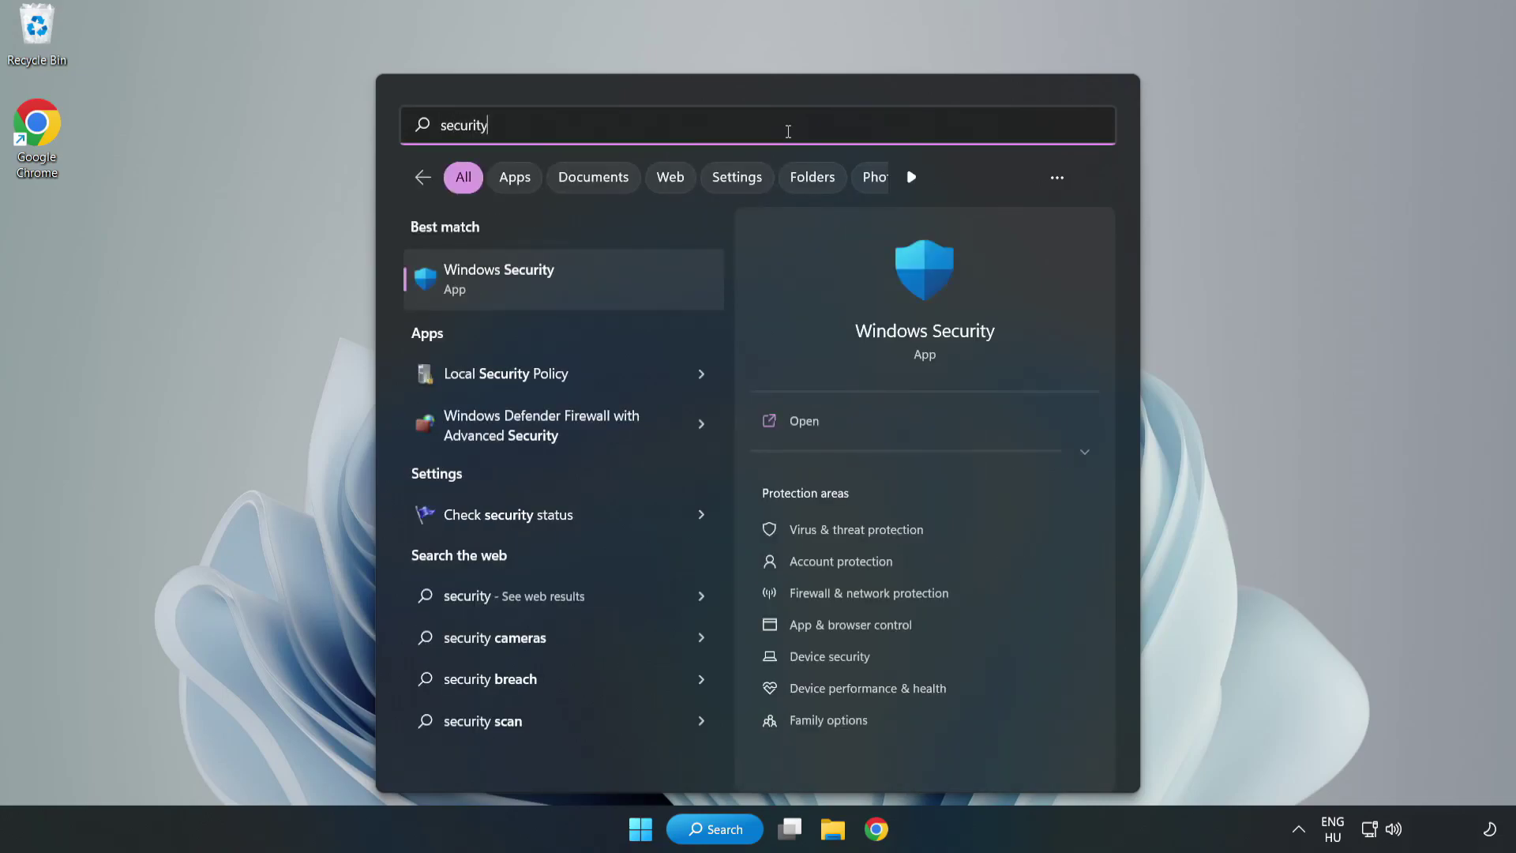
left_click(548, 286)
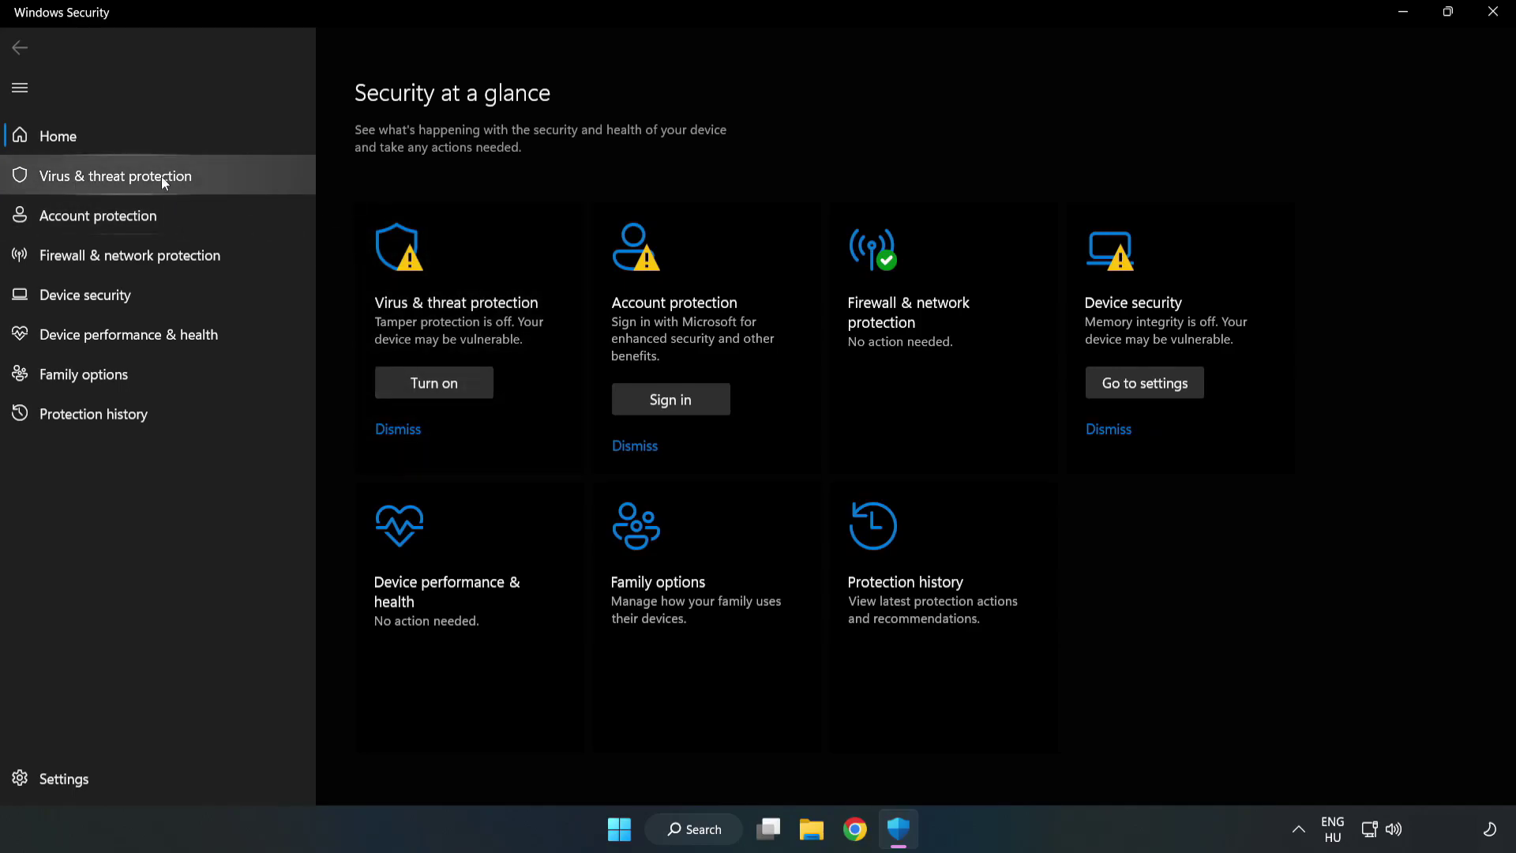
left_click(98, 182)
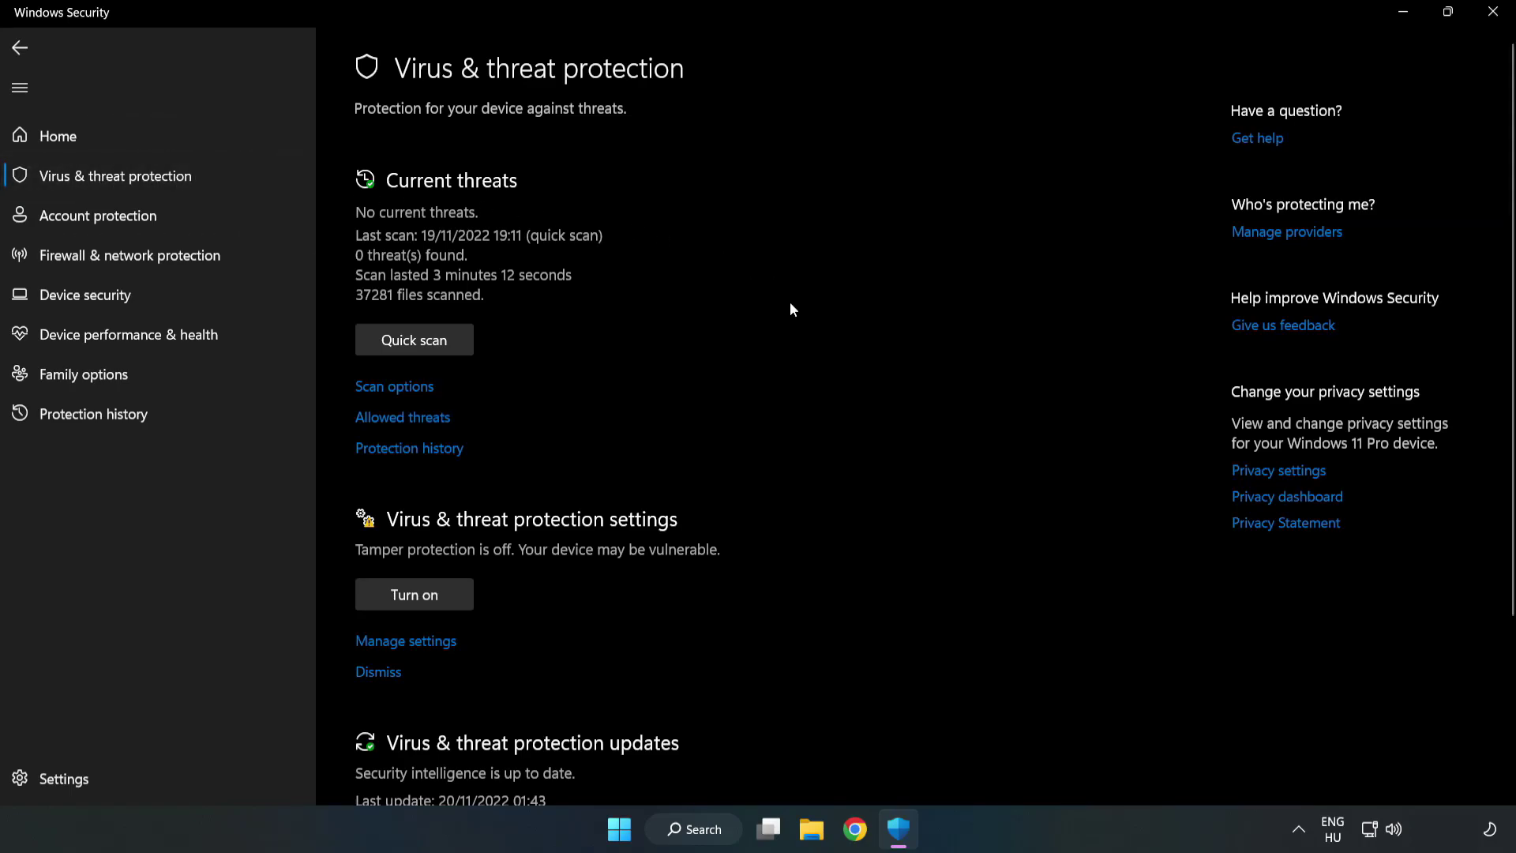
scroll(791, 308, "down", 3)
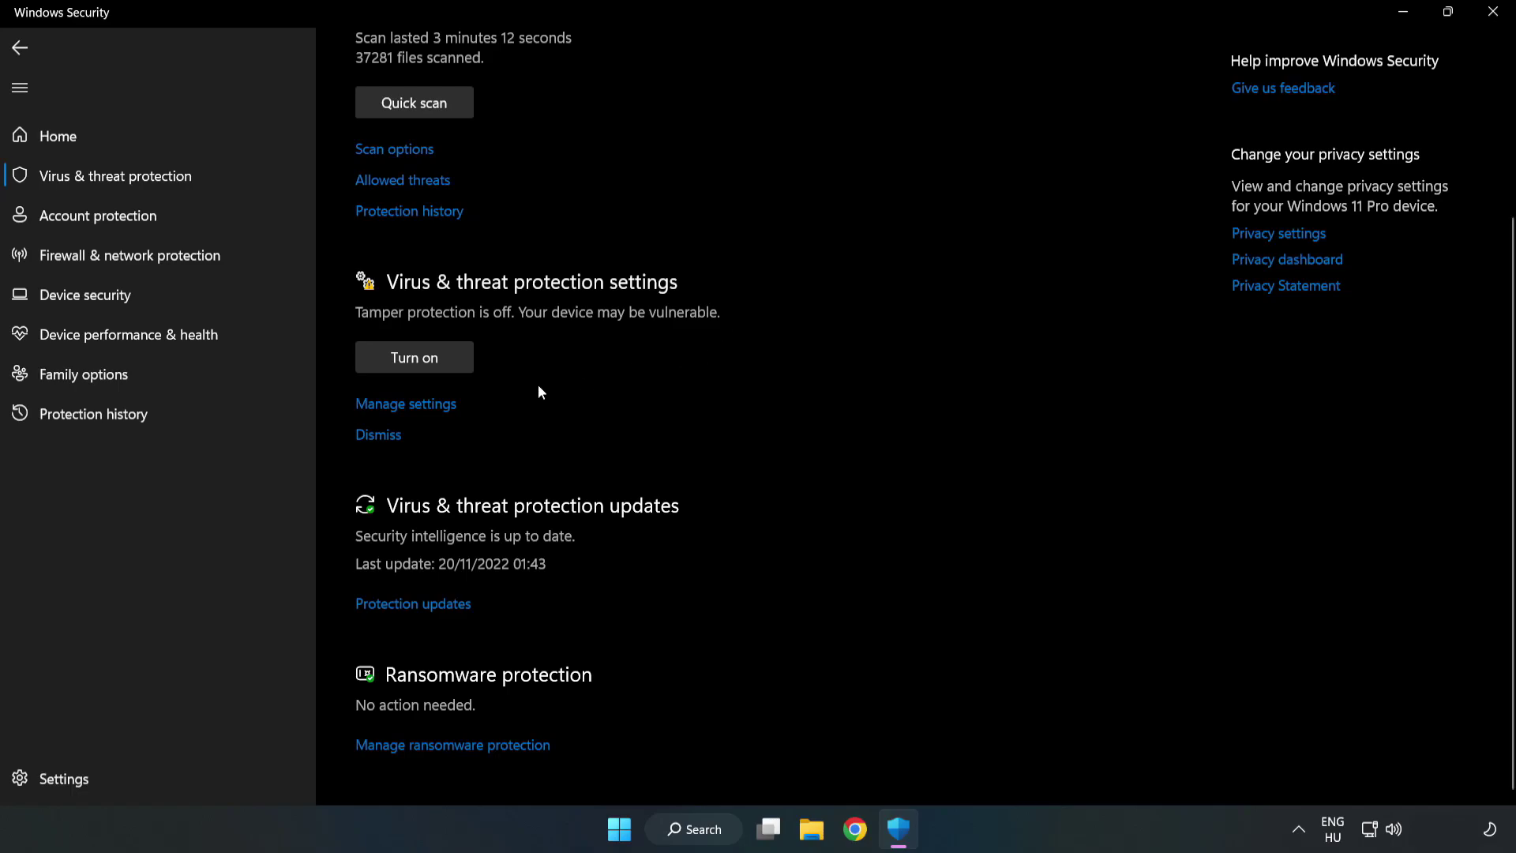
In Virus & threat protection settings, go to Exclusions and start adding an exclusion
left_click(416, 409)
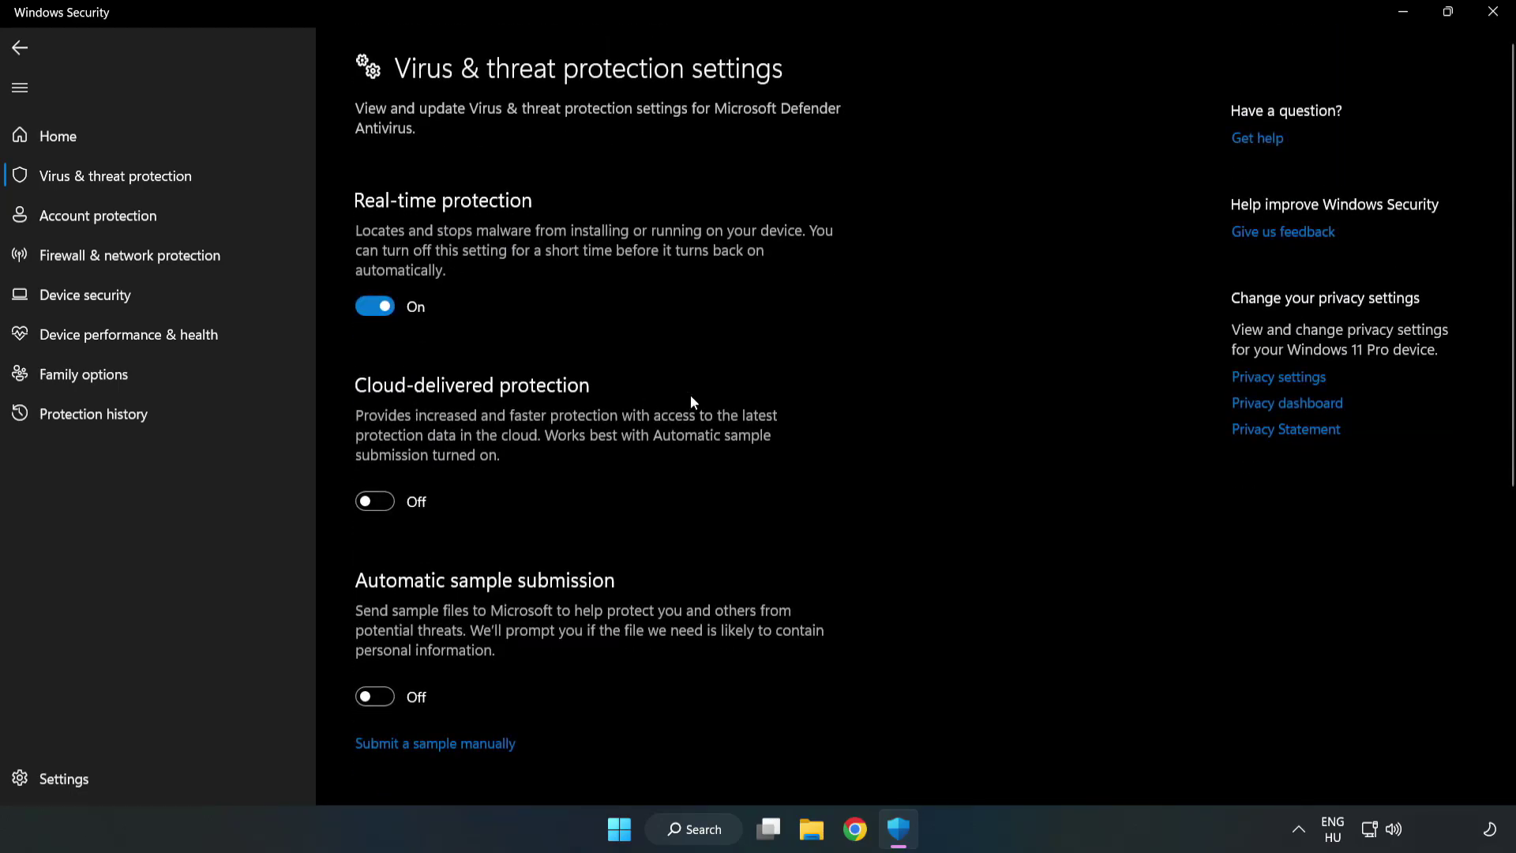
scroll(965, 397, "down", 6)
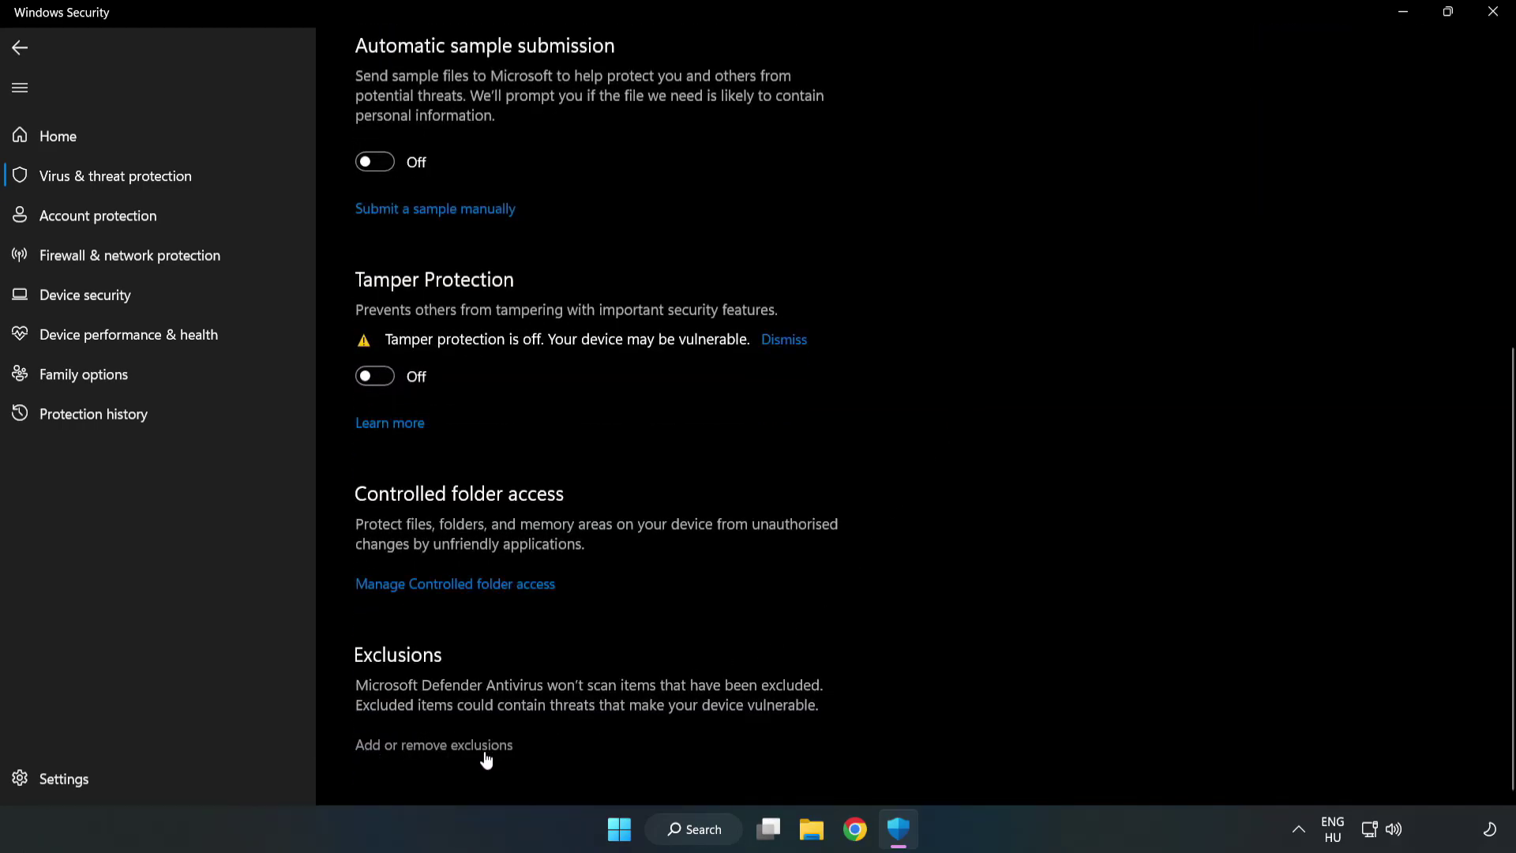
scroll(450, 746, "up", 2)
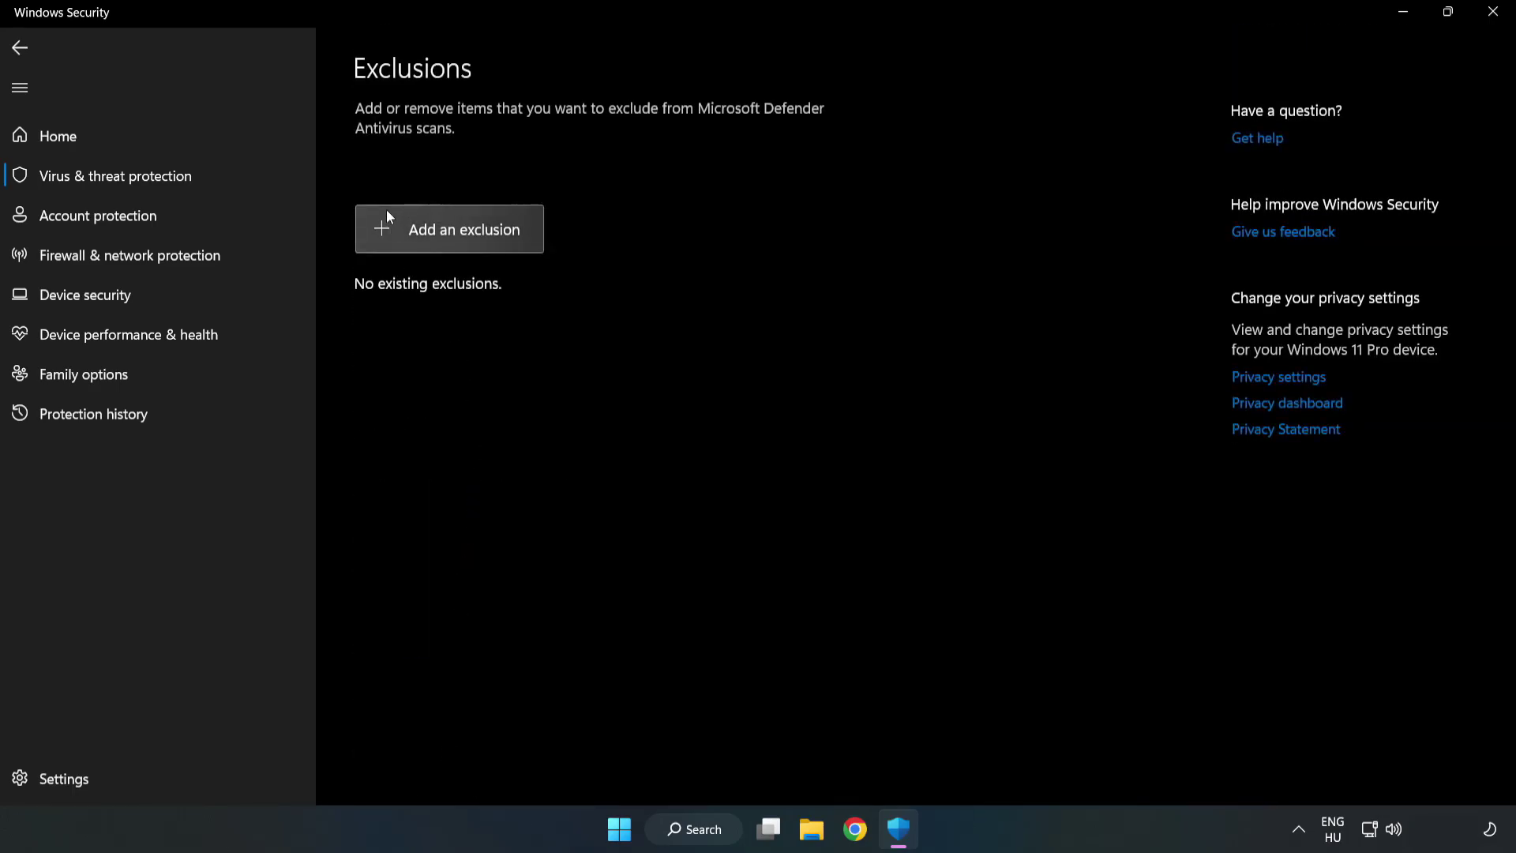
left_click(464, 239)
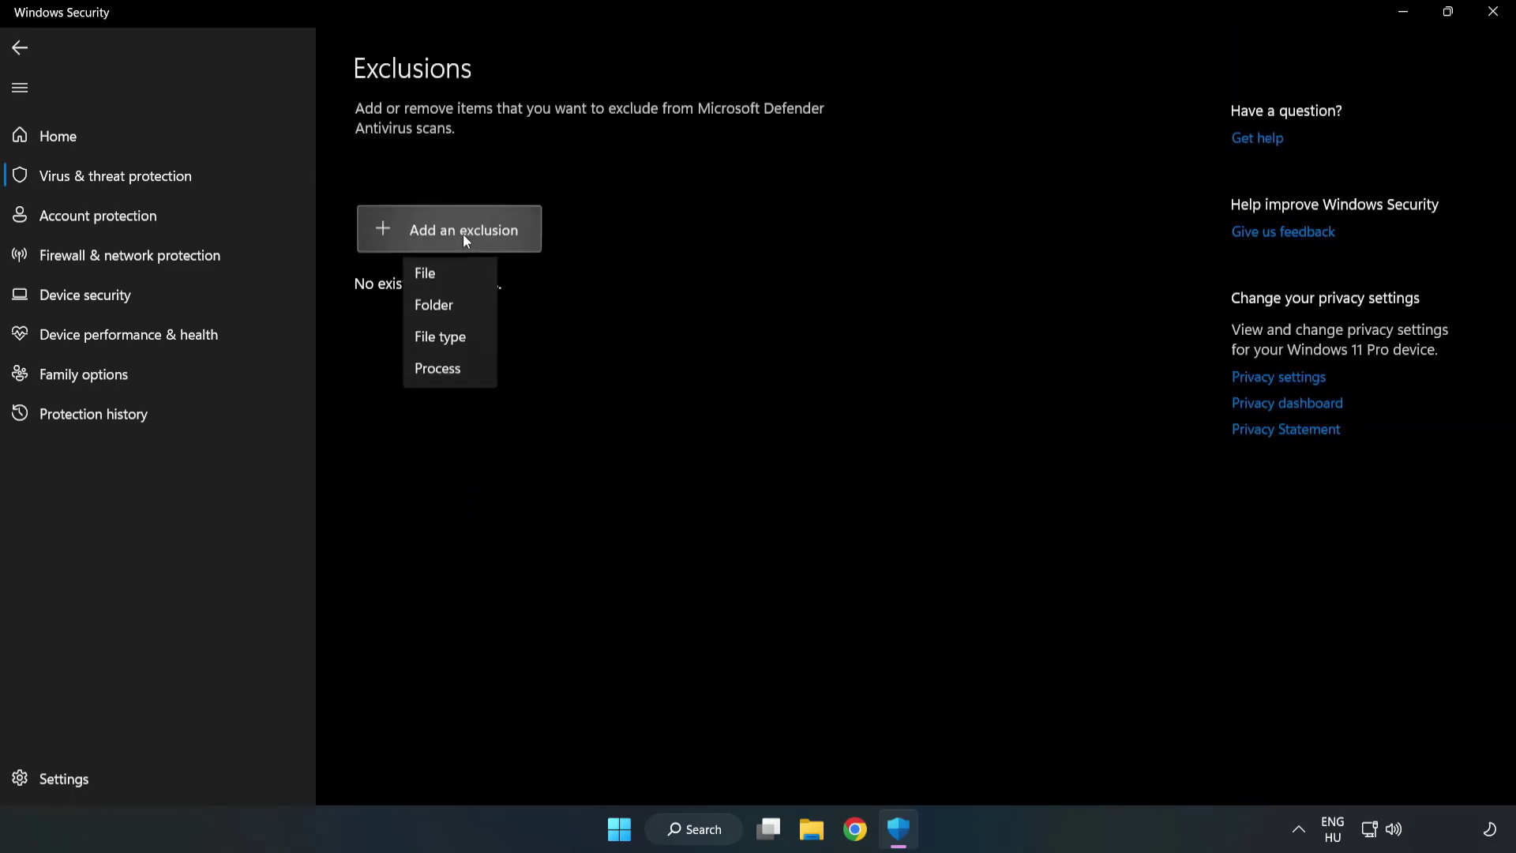
Exclude the NOT WORKING APP shortcut's file in C:\Program Files (x86)\NOT WORKING APP, then close Windows Security
left_click(433, 278)
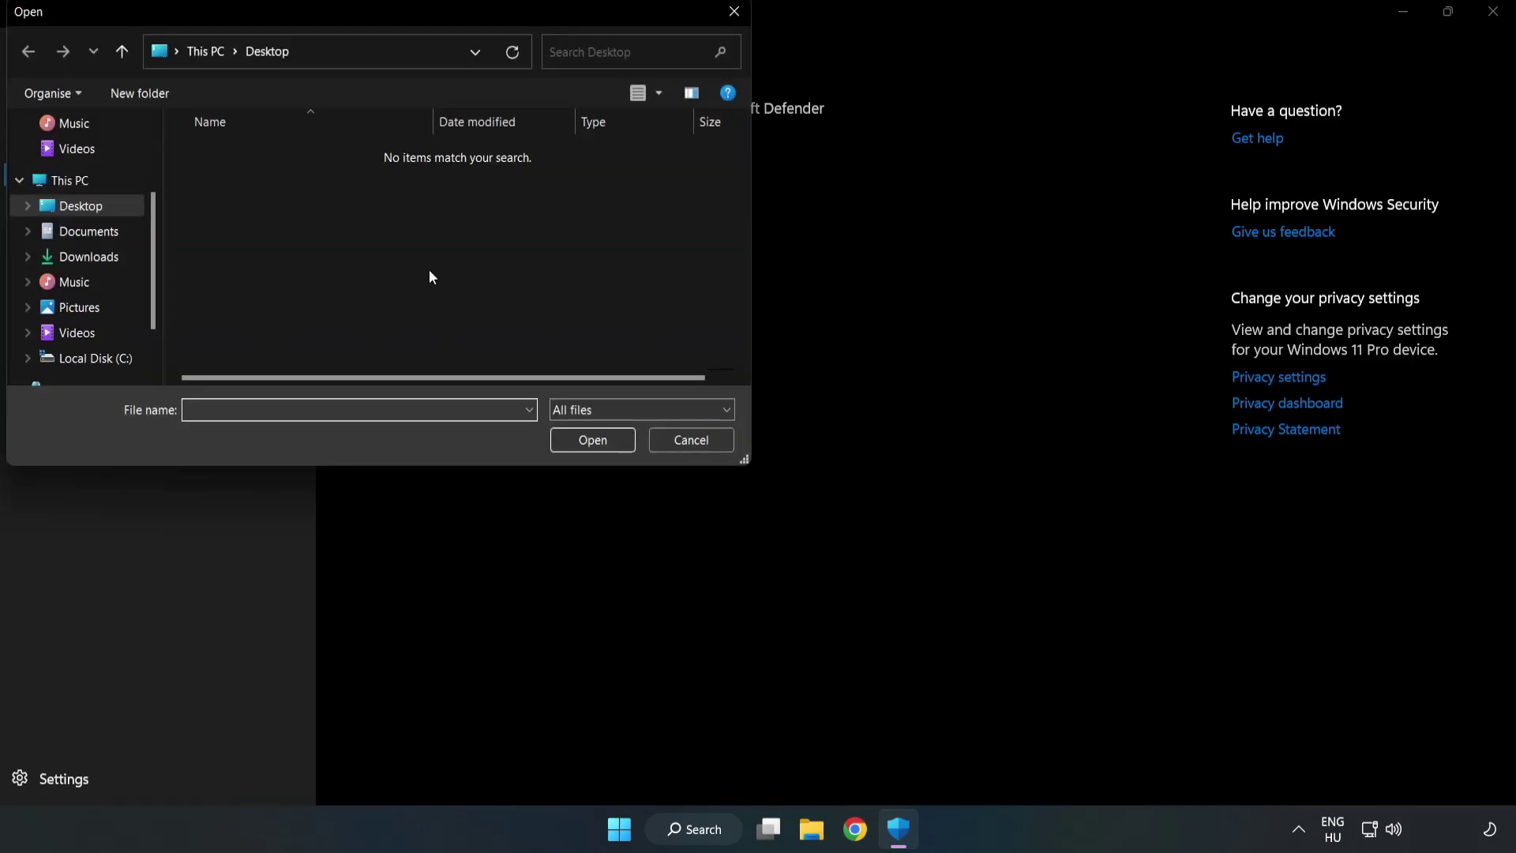
left_click_drag(411, 15, 698, 168)
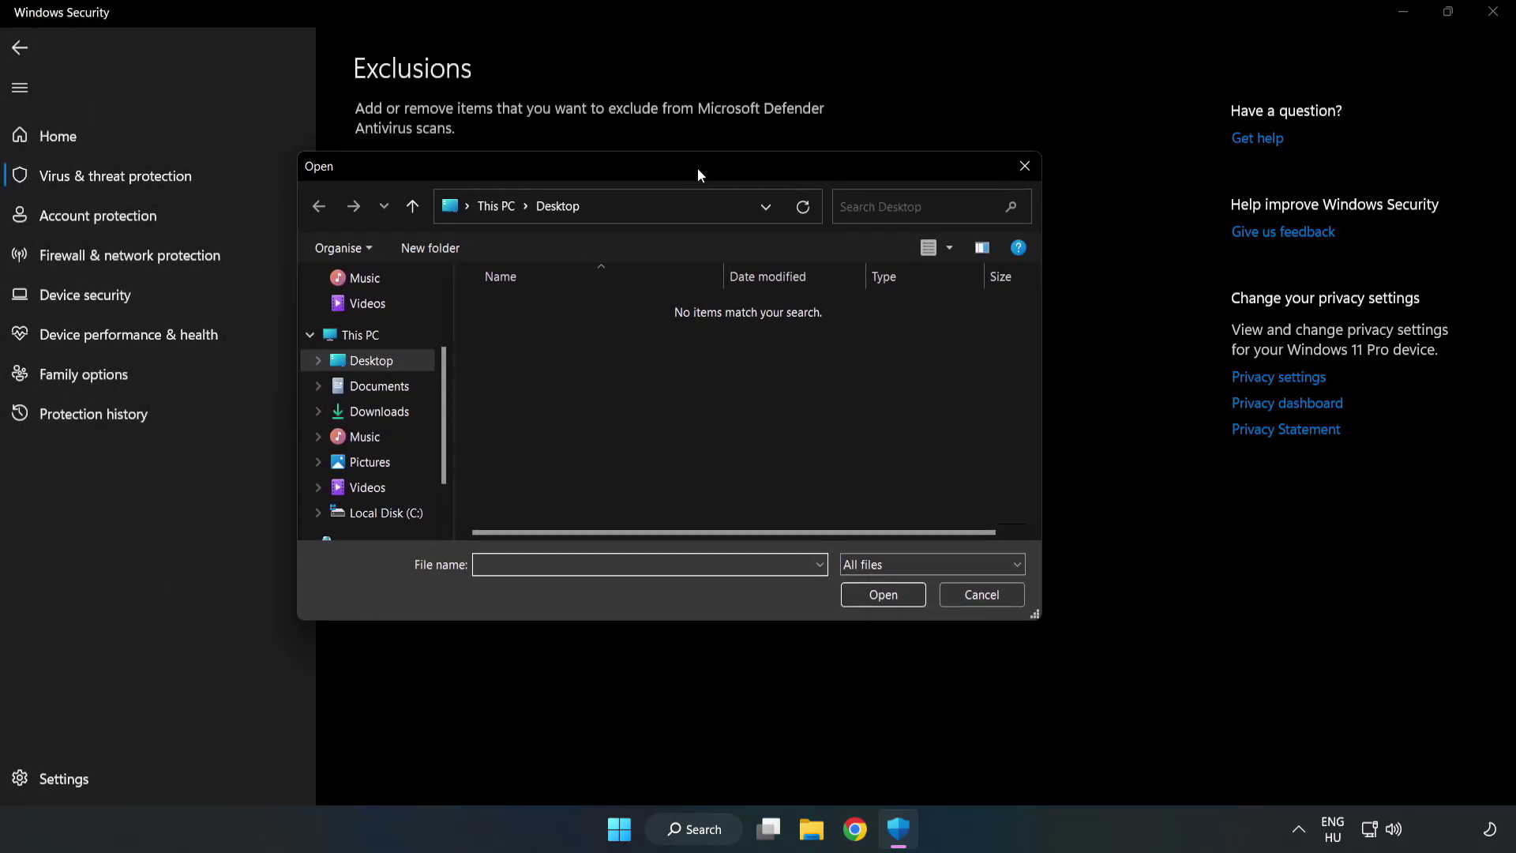
left_click(387, 514)
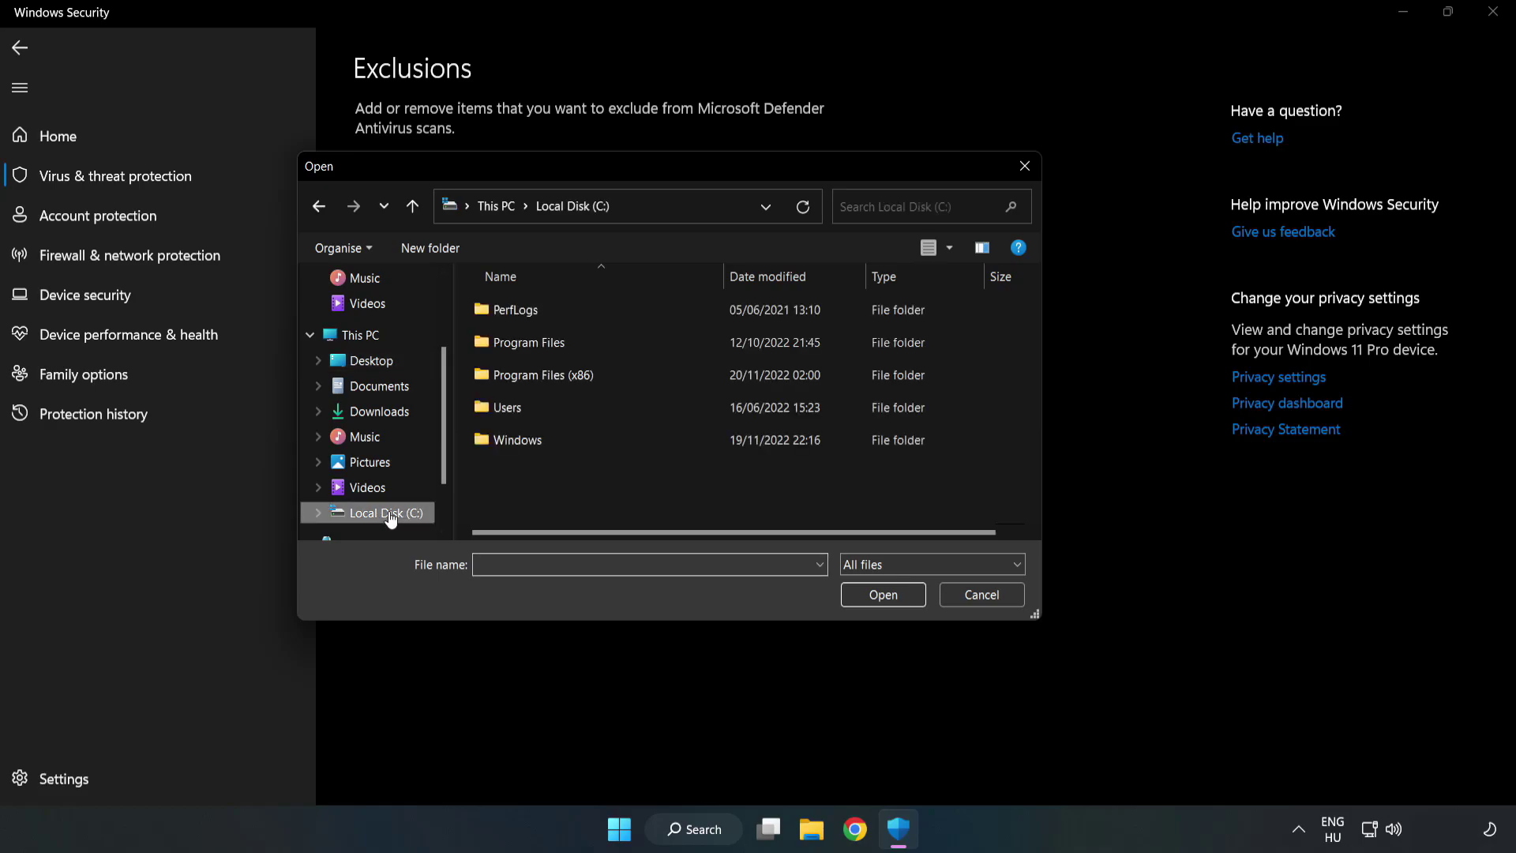
double_click(595, 376)
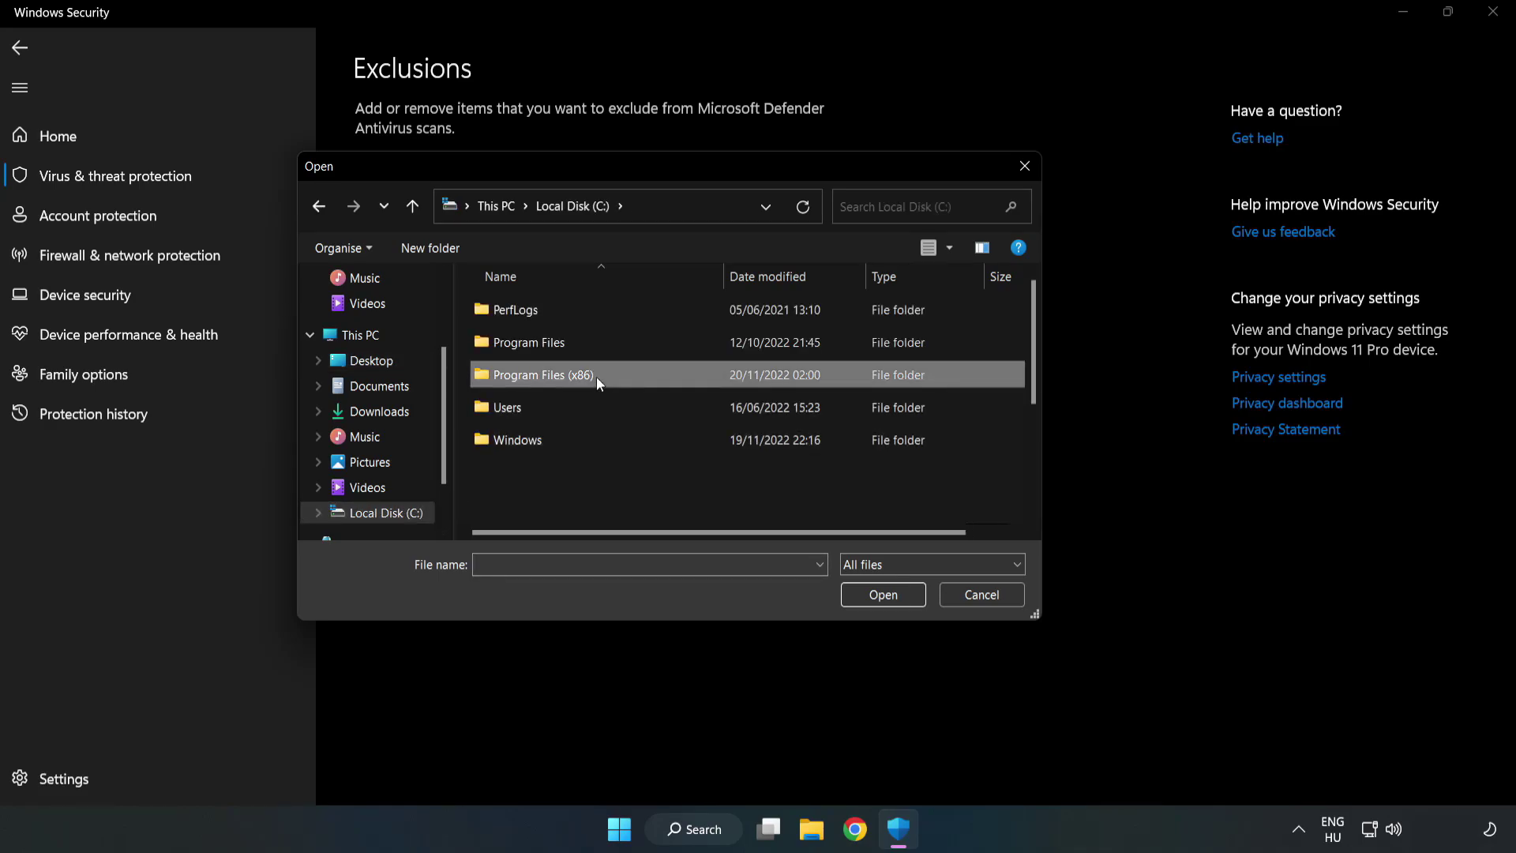
double_click(597, 504)
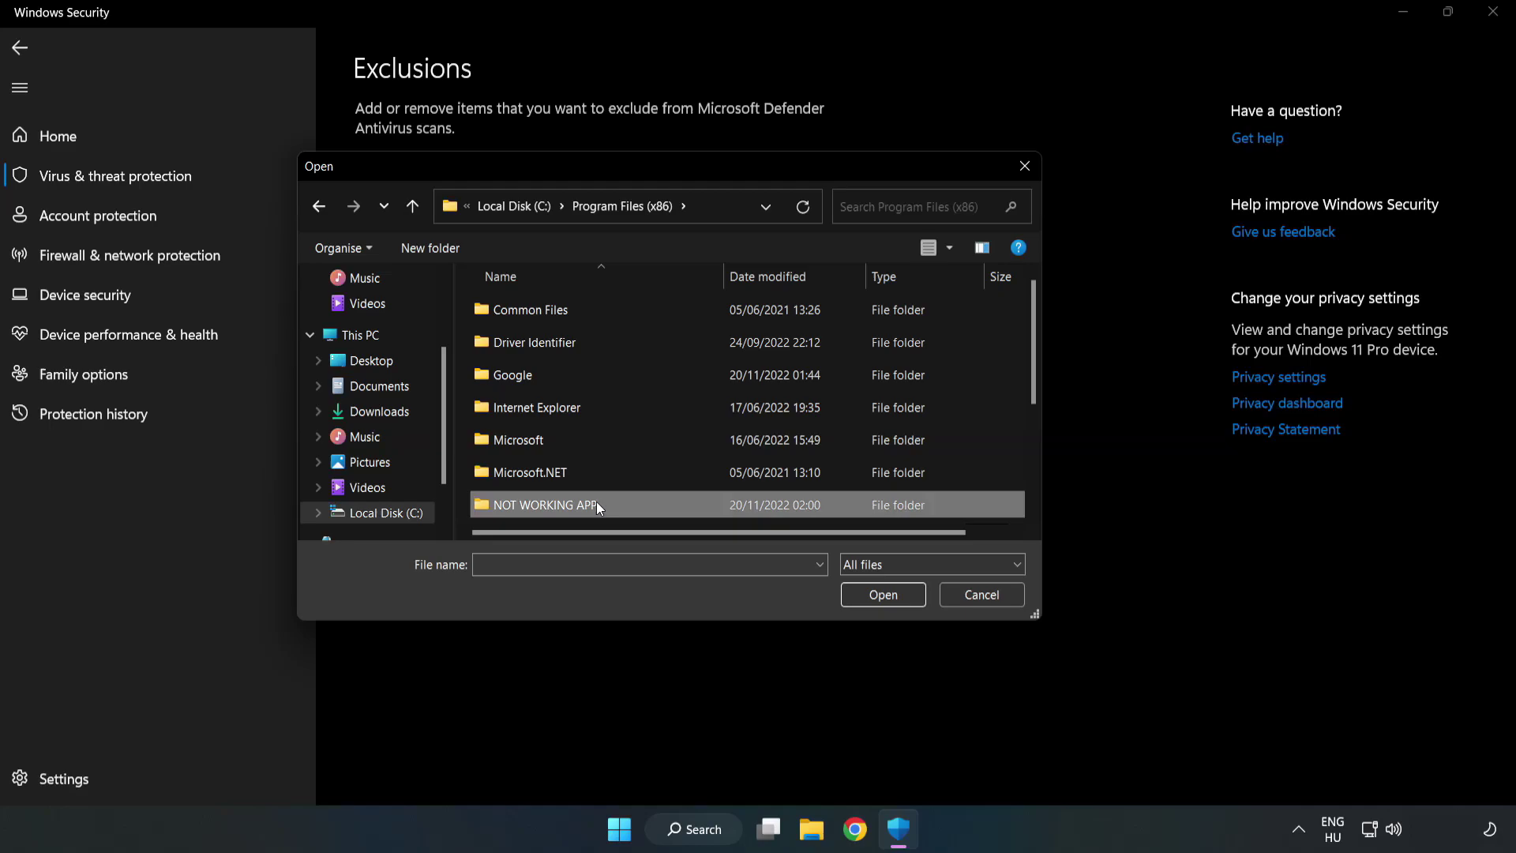
left_click(535, 310)
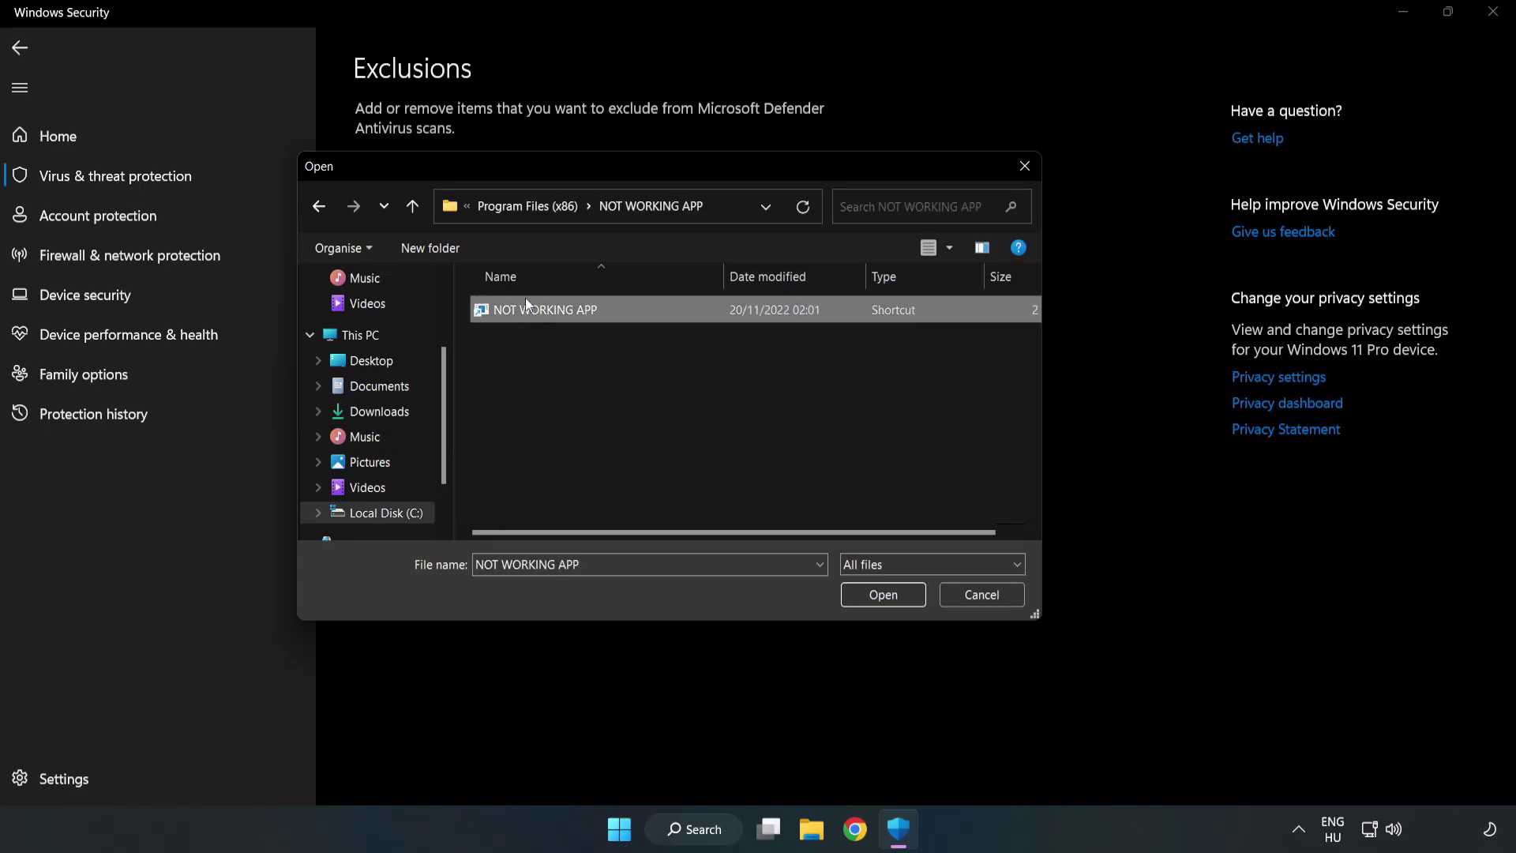
left_click(883, 594)
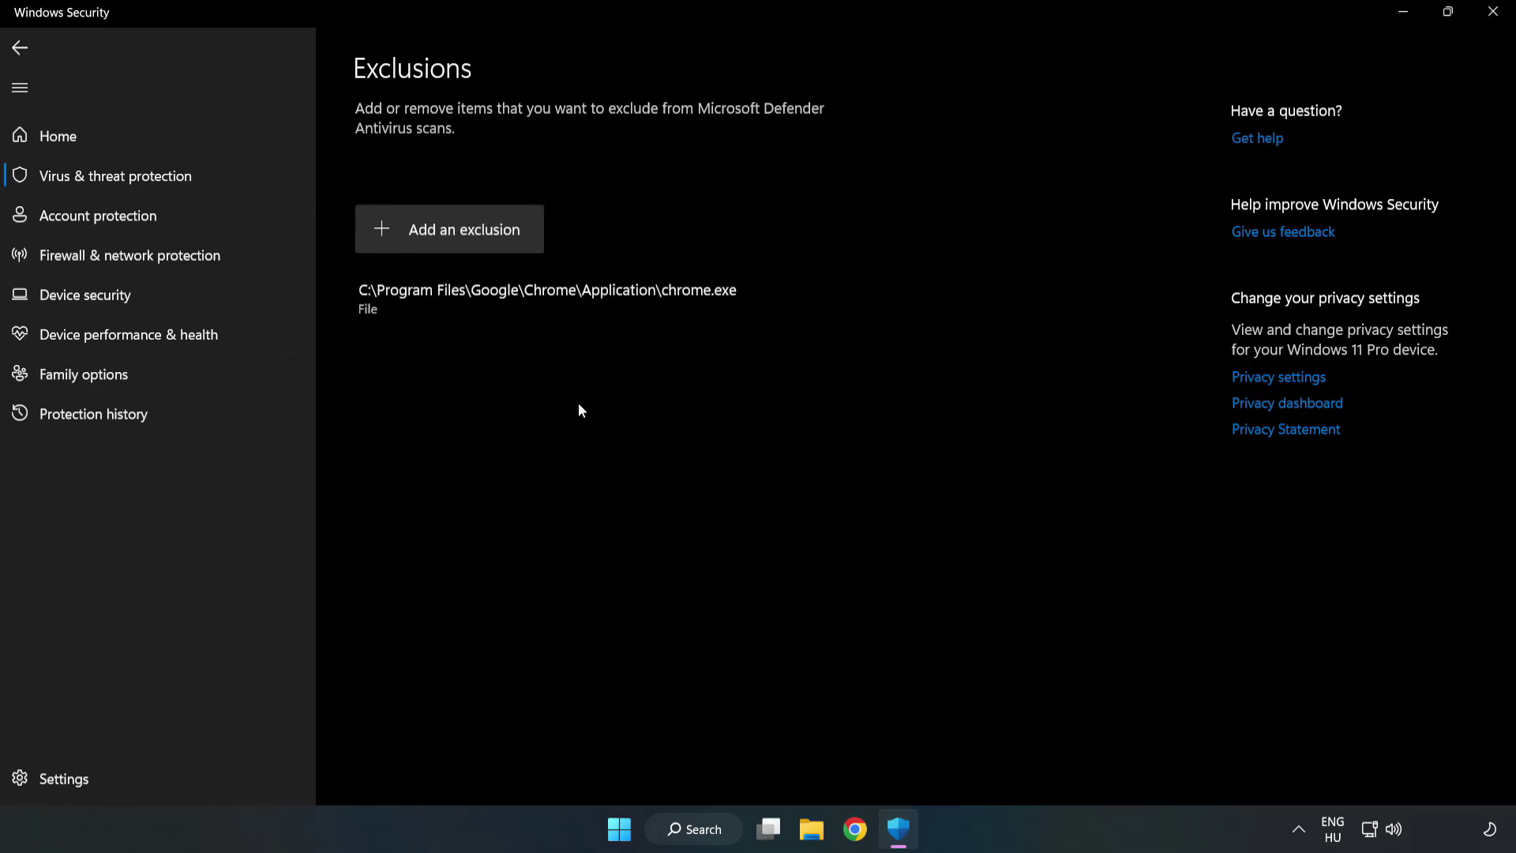
left_click(1492, 19)
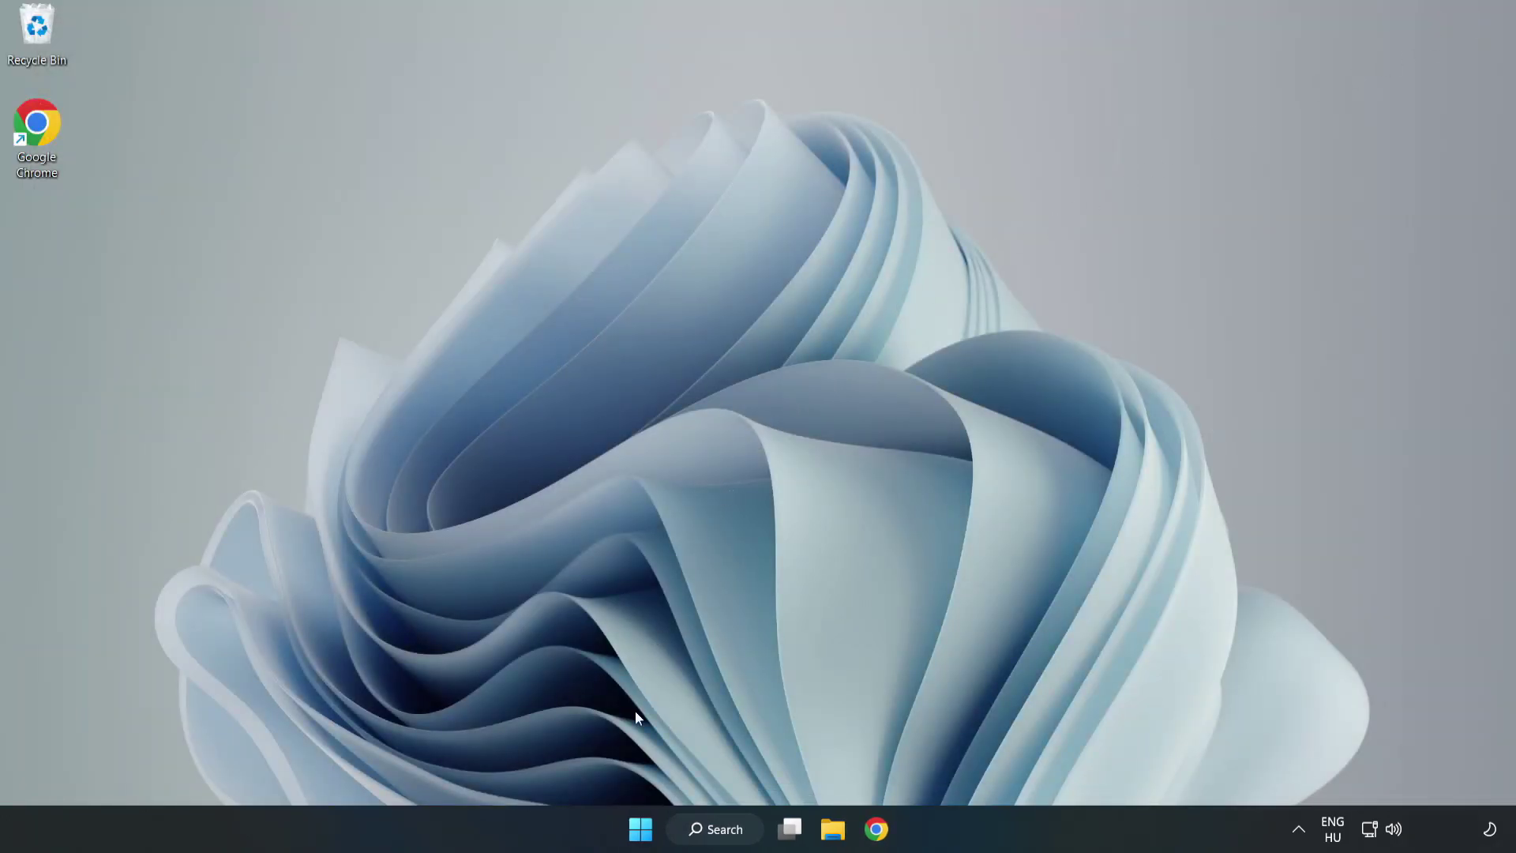
Open the Start menu's power button options to reach Restart
left_click(640, 829)
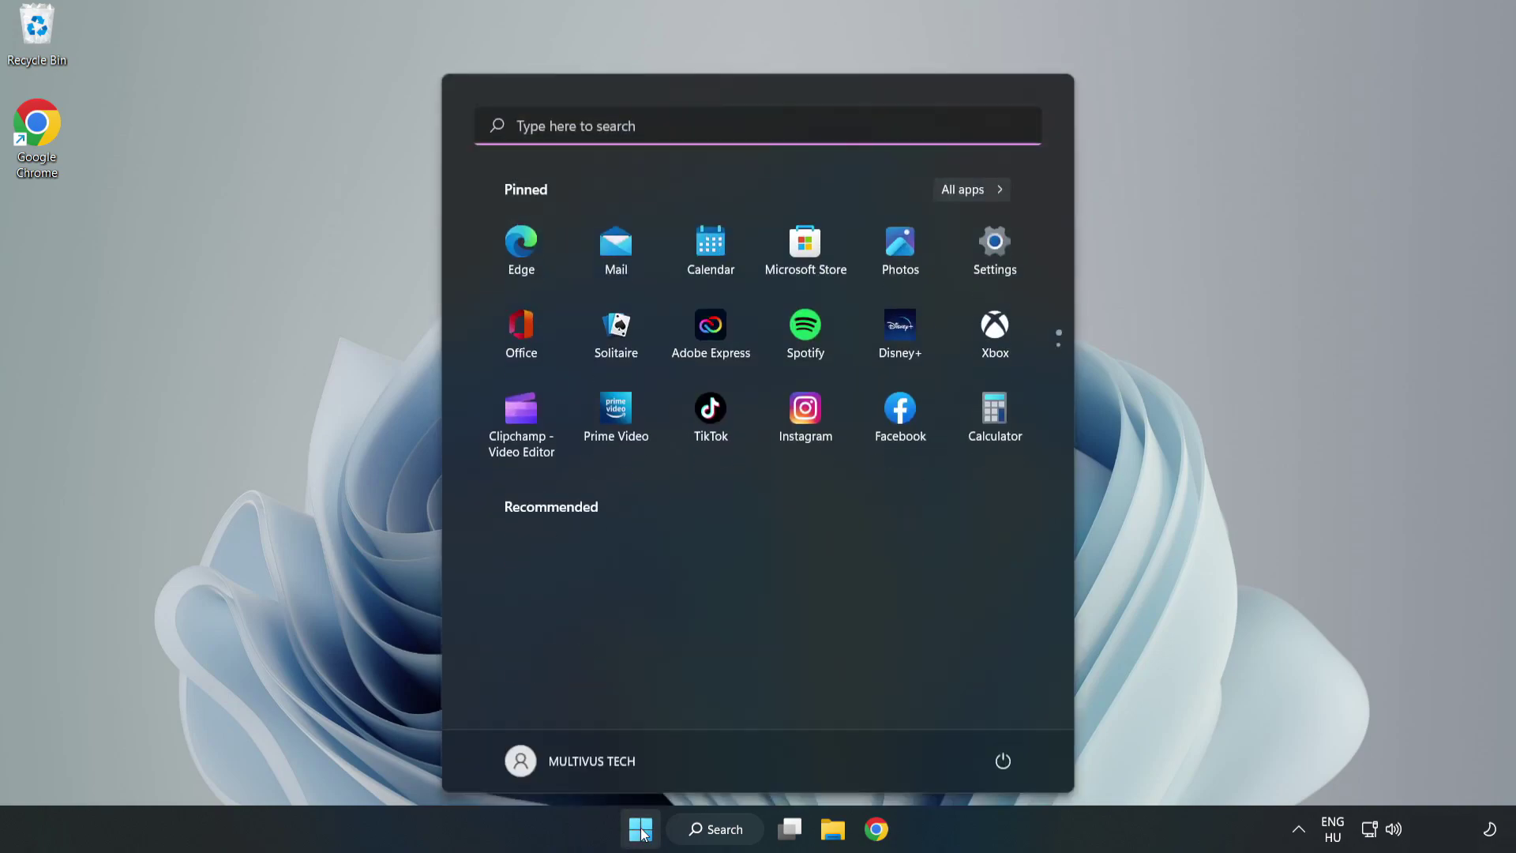
left_click(1013, 759)
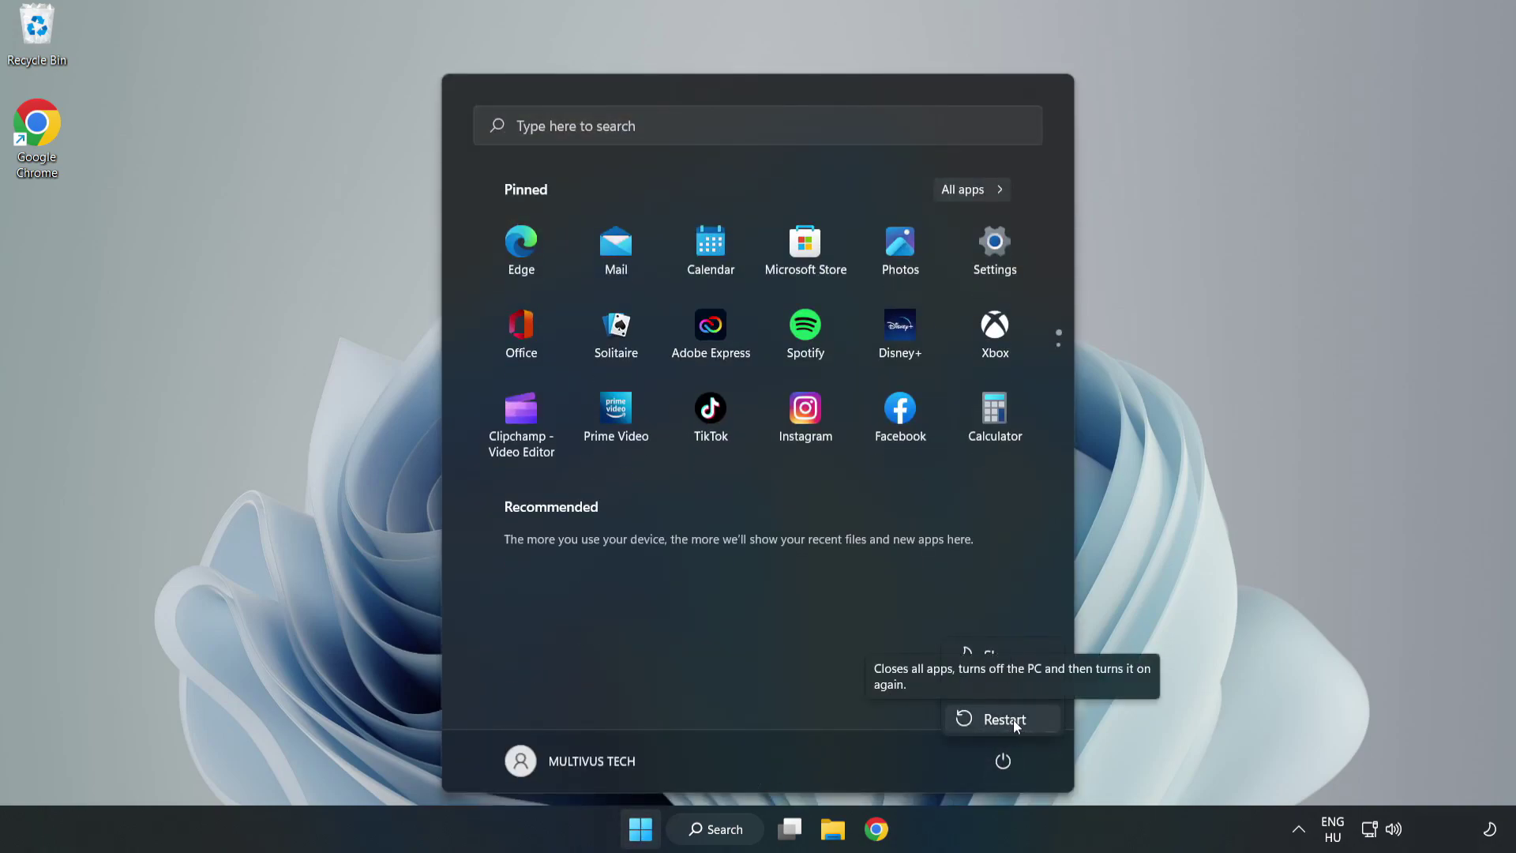